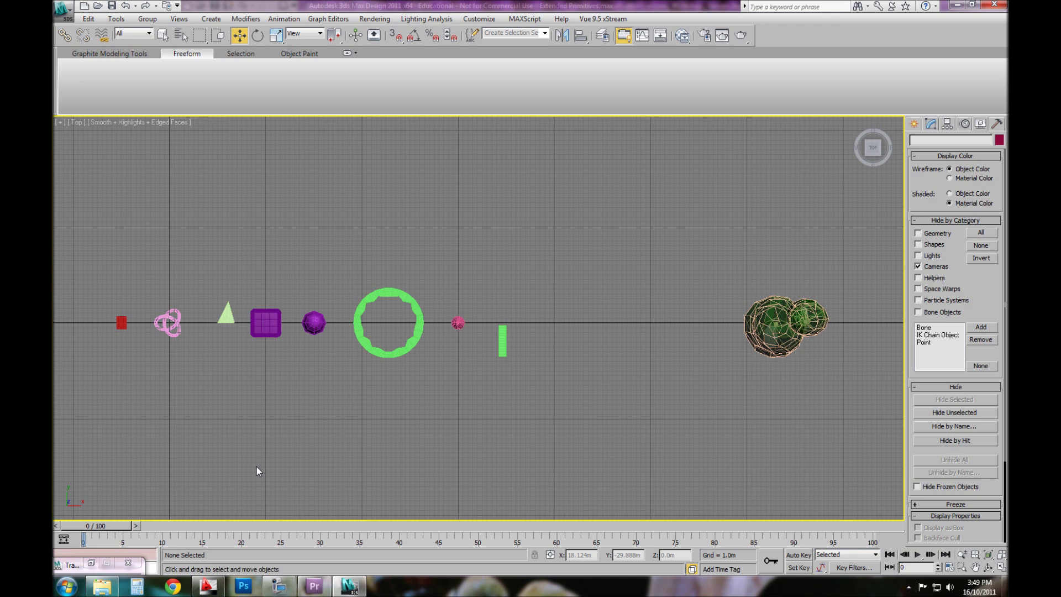
# Step: Switch from 3ds Max to the AutoCAD terrain drawing and examine the green contour lines and red stair lines
pyautogui.click(211, 590)
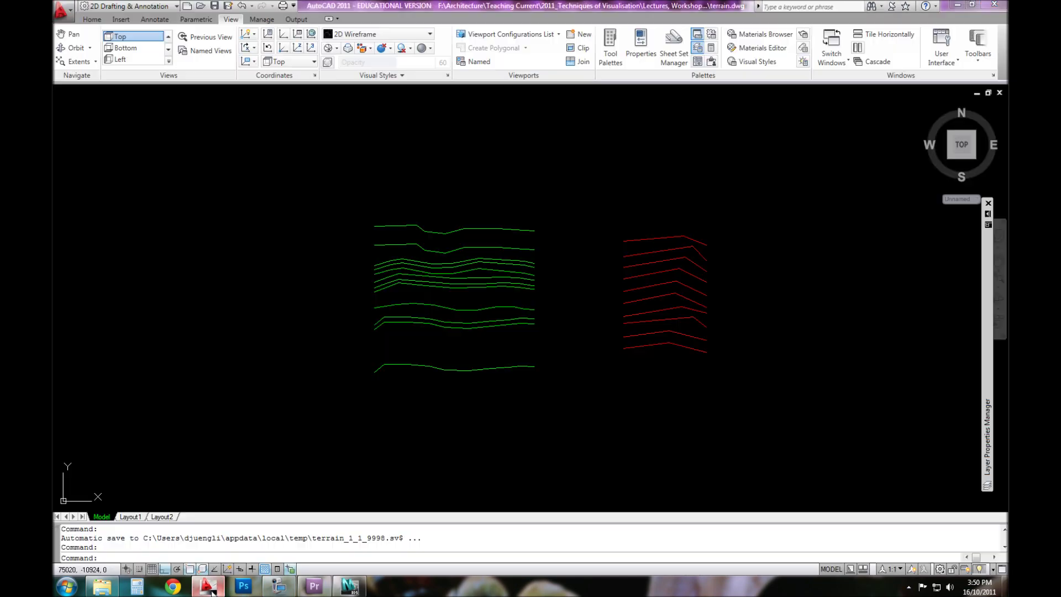
pyautogui.moveTo(539, 419); pyautogui.dragTo(521, 415, button='middle')
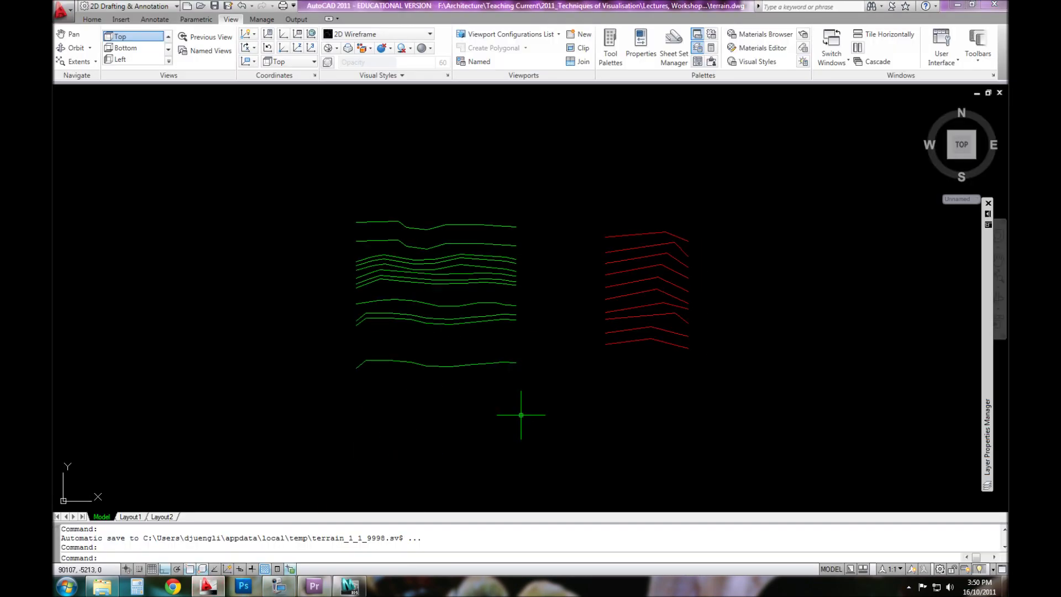
pyautogui.click(349, 585)
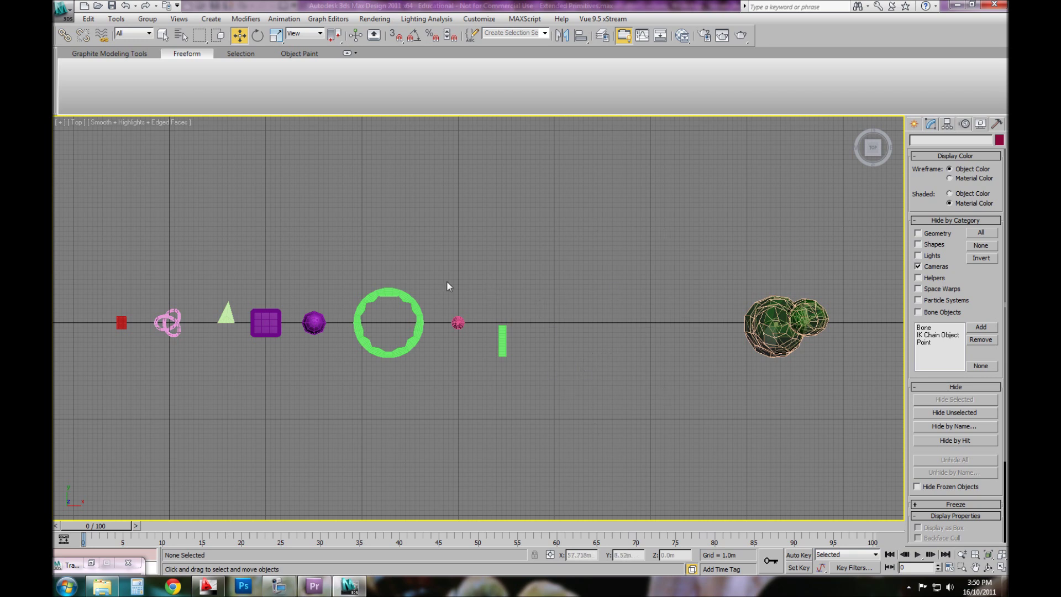
pyautogui.click(218, 588)
pyautogui.doubleClick(559, 404)
pyautogui.moveTo(663, 369); pyautogui.dragTo(542, 371, button='middle')
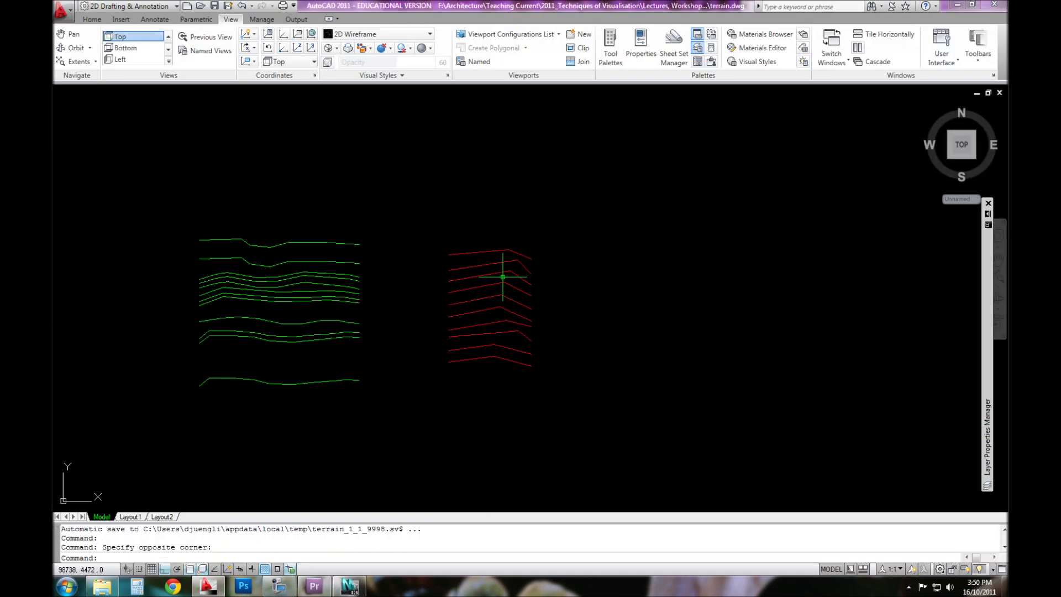
pyautogui.scroll(4, 503, 304)
pyautogui.moveTo(501, 311)
pyautogui.mouseDown(button='middle')
pyautogui.moveTo(504, 323)
pyautogui.moveTo(512, 295)
pyautogui.mouseUp(button='middle')
# Step: Compare the 3ds Max scene with the AutoCAD drawing and inspect the contour polylines in plan
pyautogui.click(353, 589)
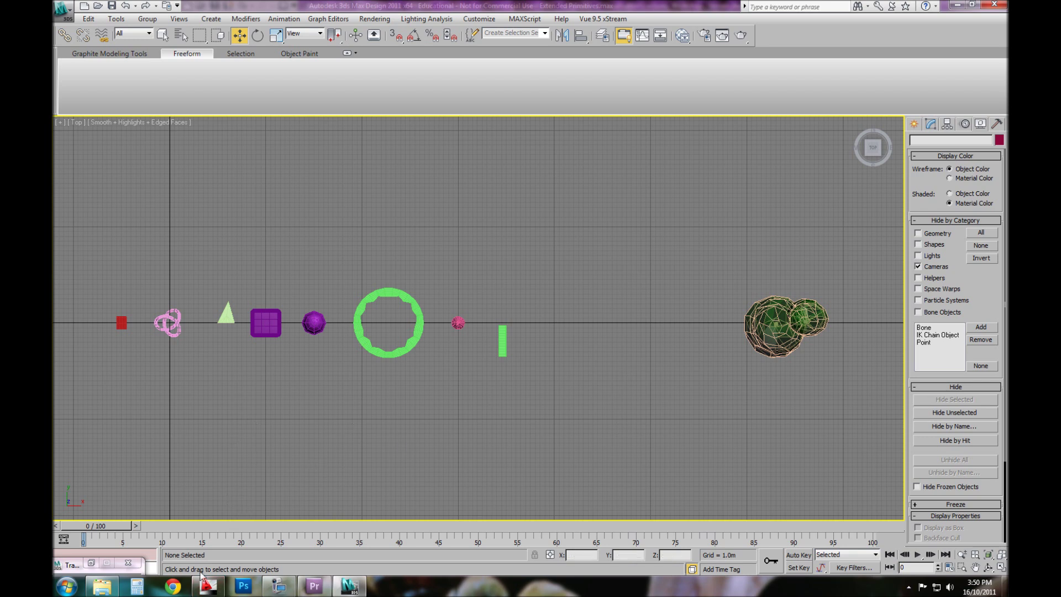
pyautogui.click(208, 586)
pyautogui.moveTo(297, 348); pyautogui.dragTo(562, 348, button='middle')
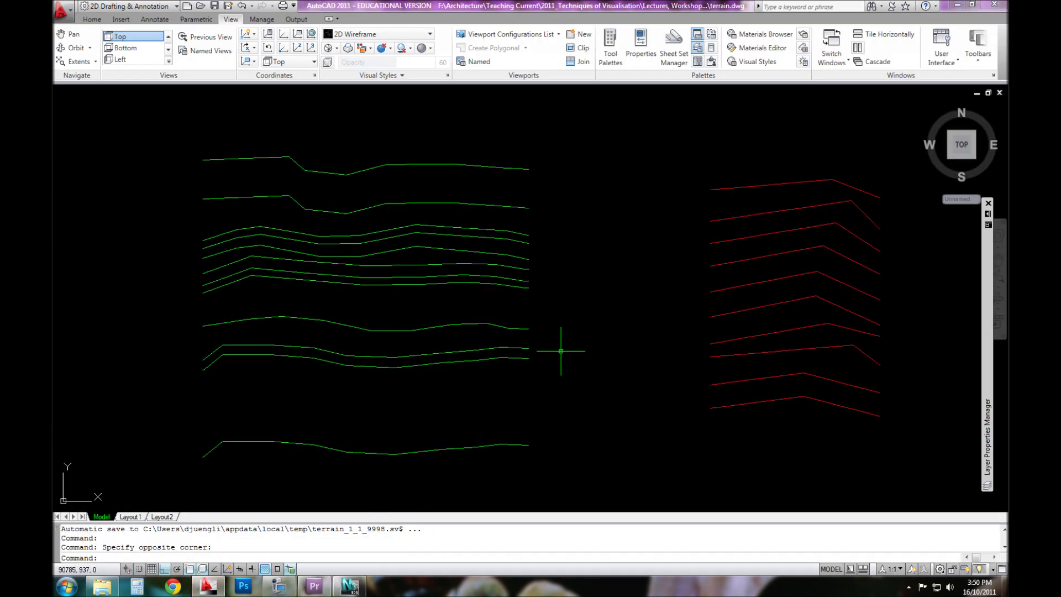
pyautogui.click(333, 164)
pyautogui.click(323, 144)
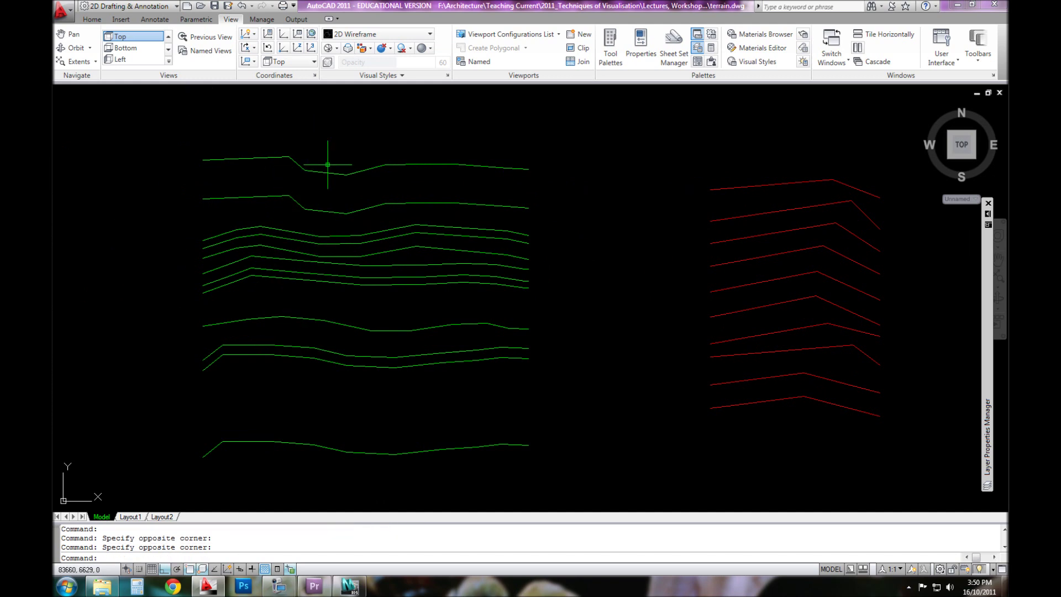
pyautogui.moveTo(366, 250); pyautogui.dragTo(426, 238, button='middle')
pyautogui.scroll(-2, 434, 243)
pyautogui.click(515, 428)
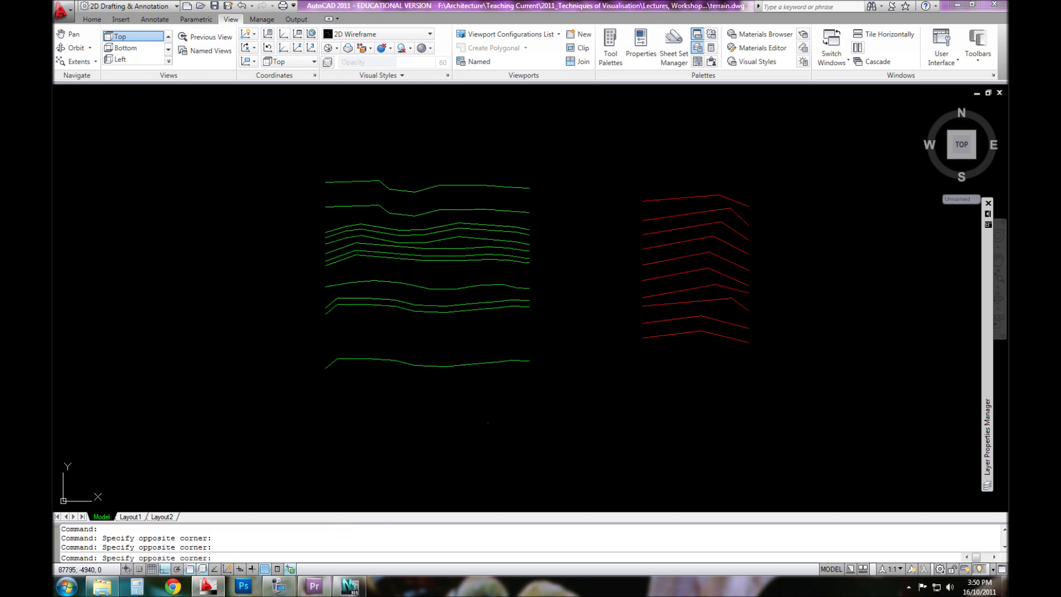
pyautogui.click(534, 415)
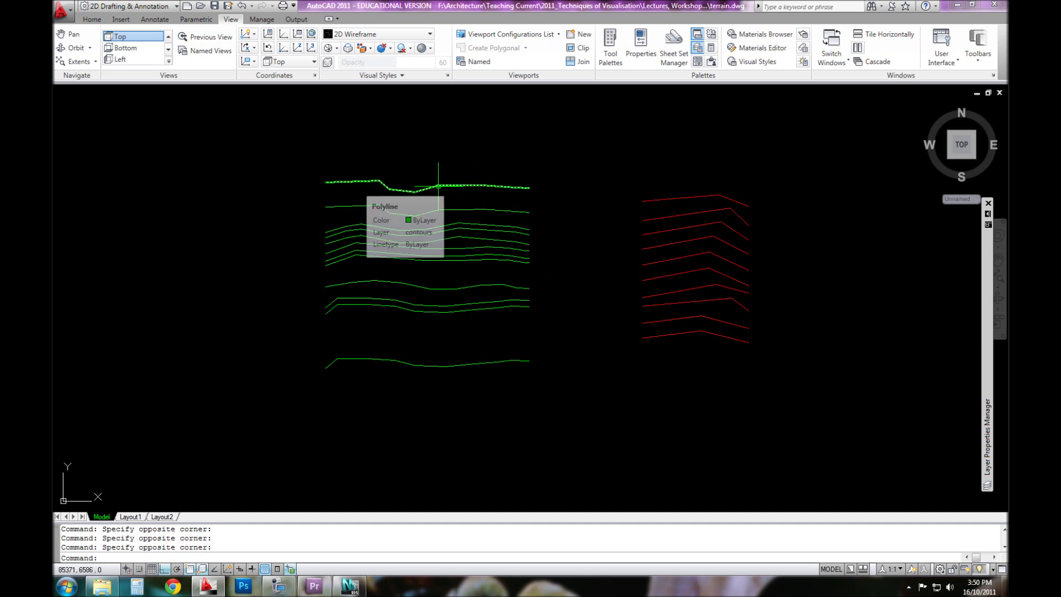
pyautogui.click(126, 47)
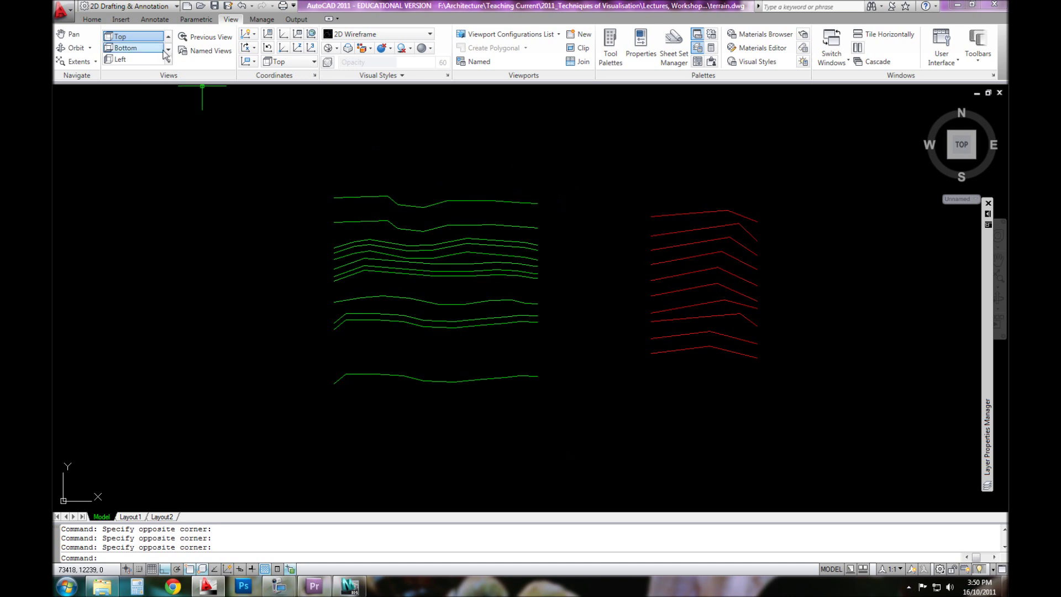
pyautogui.click(167, 51)
pyautogui.click(168, 36)
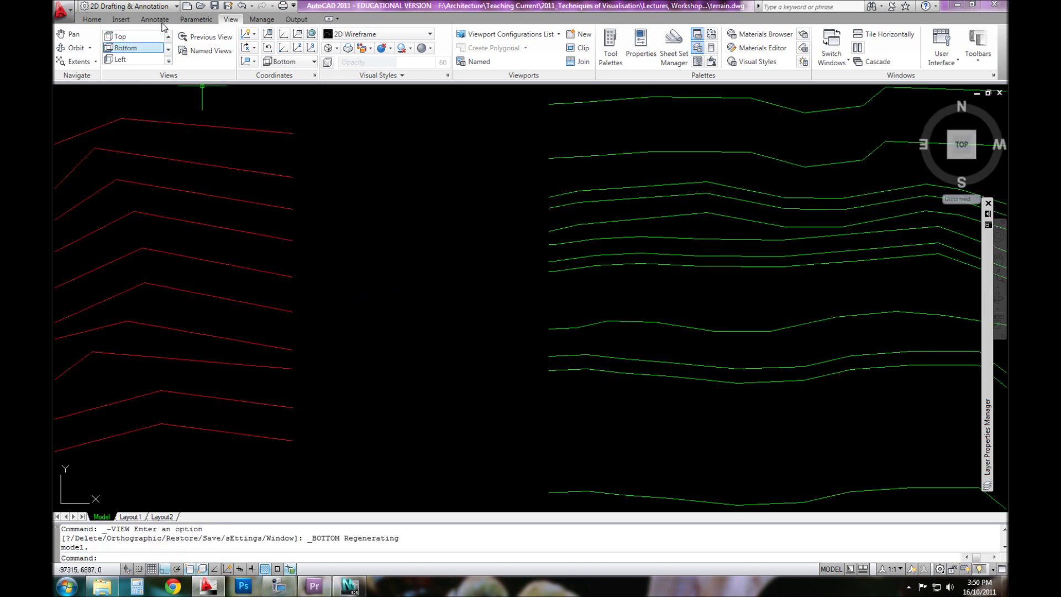
pyautogui.click(157, 39)
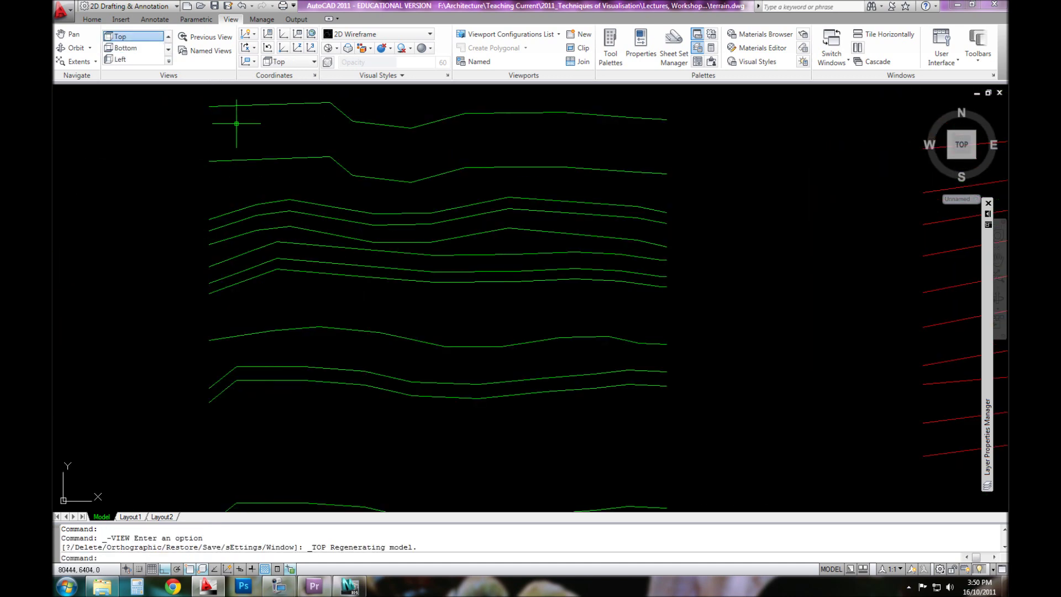
# Step: Set the SE Isometric view and examine the contour and stair polylines in 3D
pyautogui.click(169, 51)
pyautogui.click(168, 50)
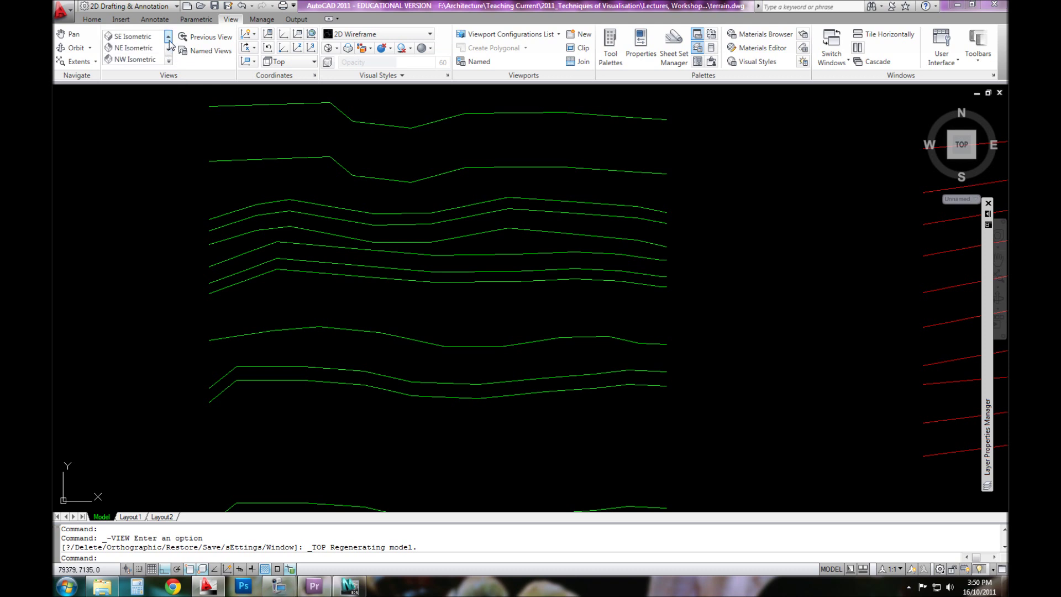
pyautogui.click(169, 51)
pyautogui.click(132, 36)
pyautogui.moveTo(380, 252); pyautogui.dragTo(431, 299, button='middle')
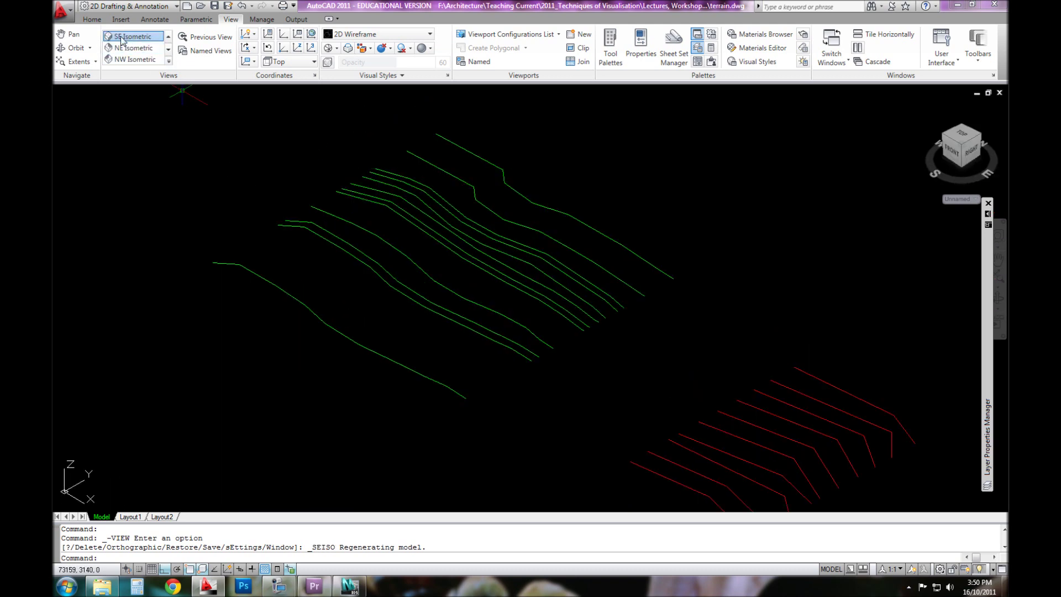
pyautogui.moveTo(417, 194); pyautogui.dragTo(419, 198, button='middle')
pyautogui.moveTo(488, 346)
pyautogui.mouseDown(button='middle')
pyautogui.moveTo(417, 332)
pyautogui.moveTo(385, 311)
pyautogui.mouseUp(button='middle')
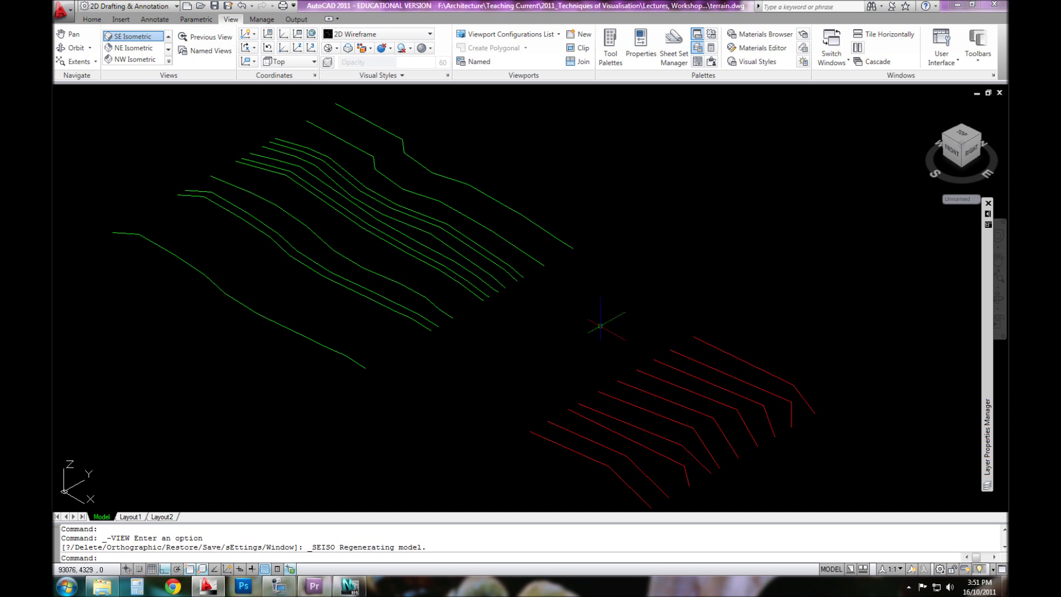
pyautogui.moveTo(513, 350); pyautogui.dragTo(447, 259, button='middle')
pyautogui.click(799, 472)
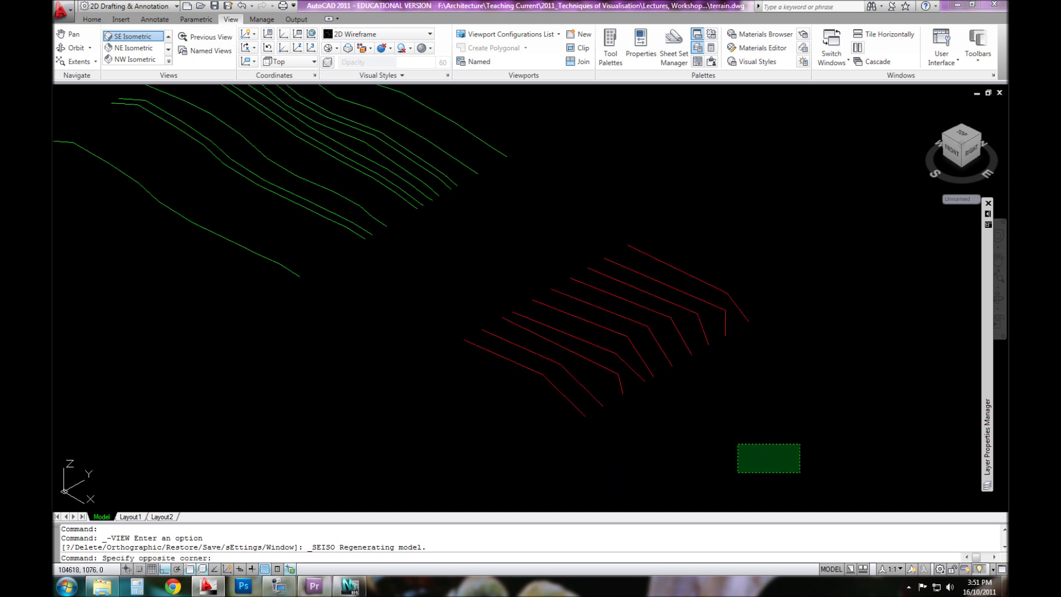
pyautogui.click(625, 409)
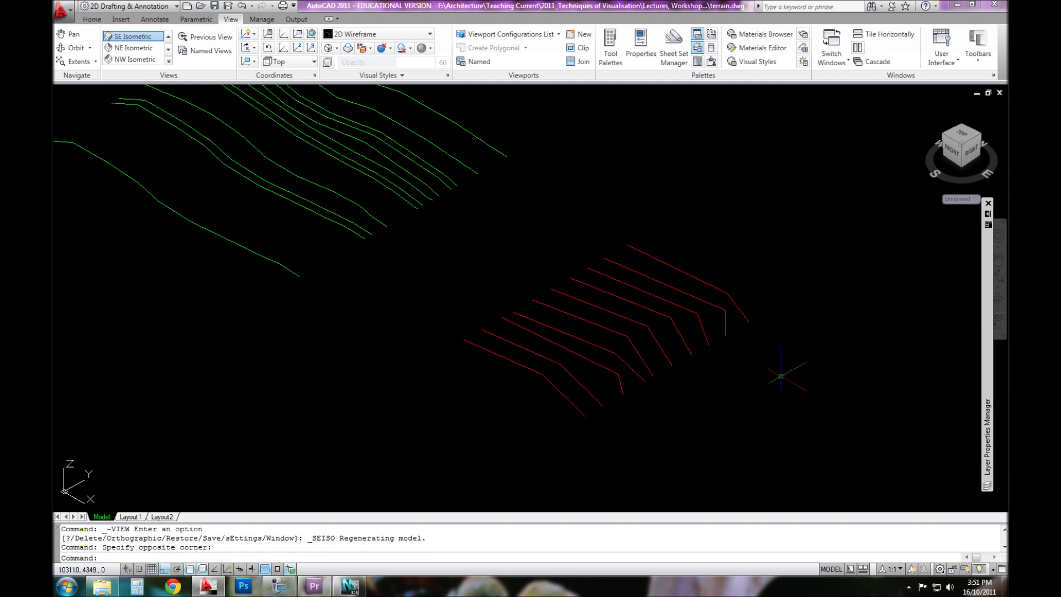
pyautogui.moveTo(505, 271); pyautogui.dragTo(613, 341, button='middle')
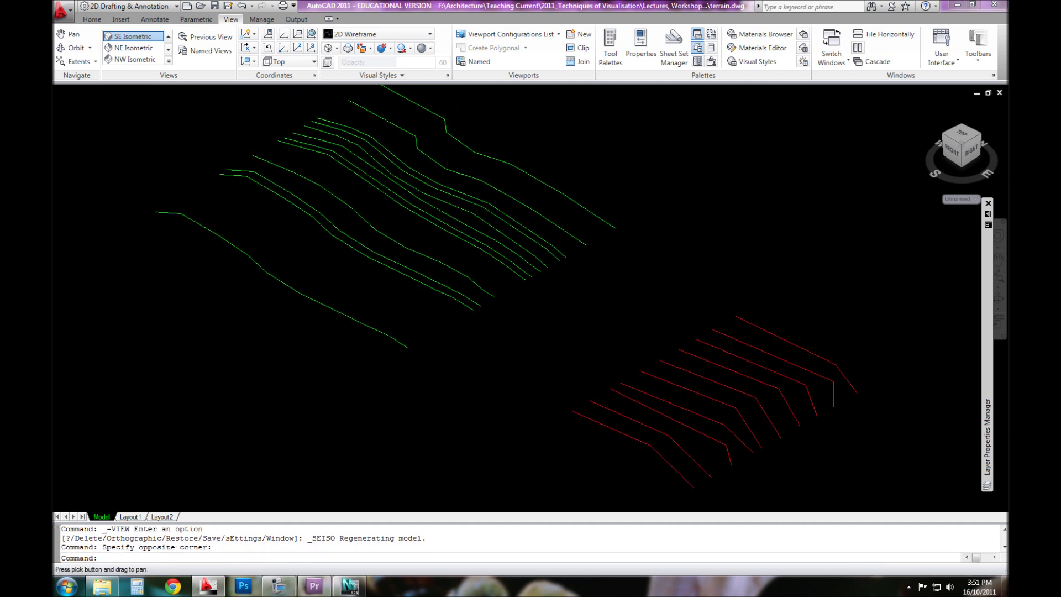
# Step: Check the elevation of the polylines in the Left view, and return to the Top view
pyautogui.click(168, 37)
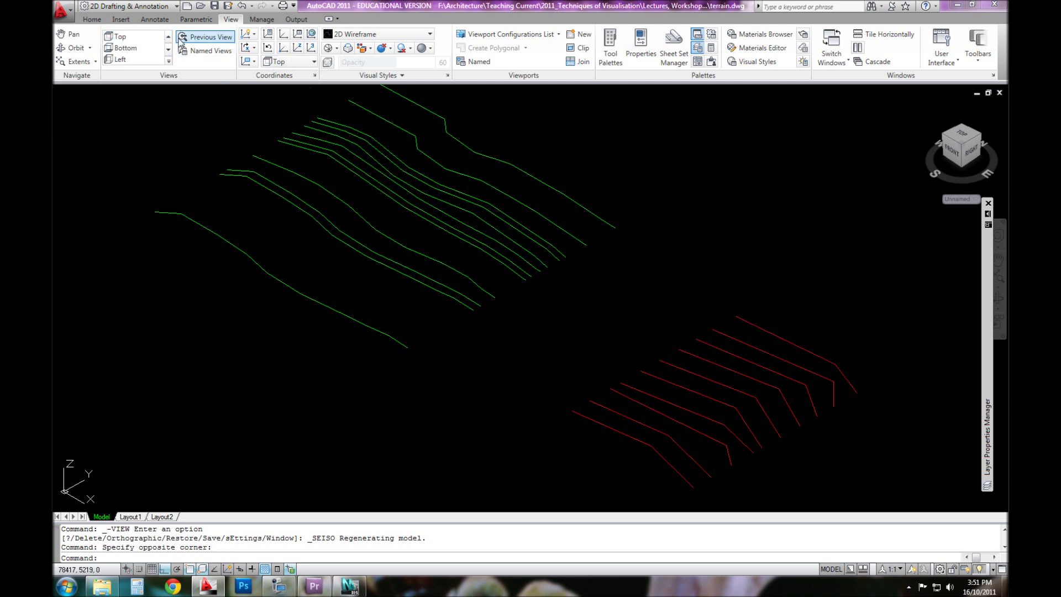
pyautogui.click(168, 37)
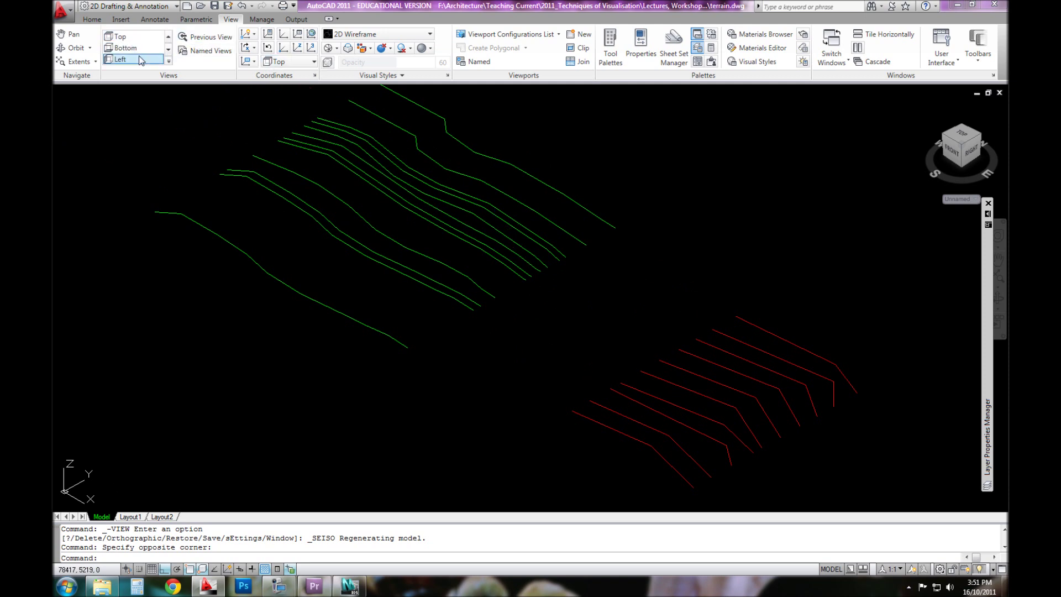
pyautogui.click(118, 59)
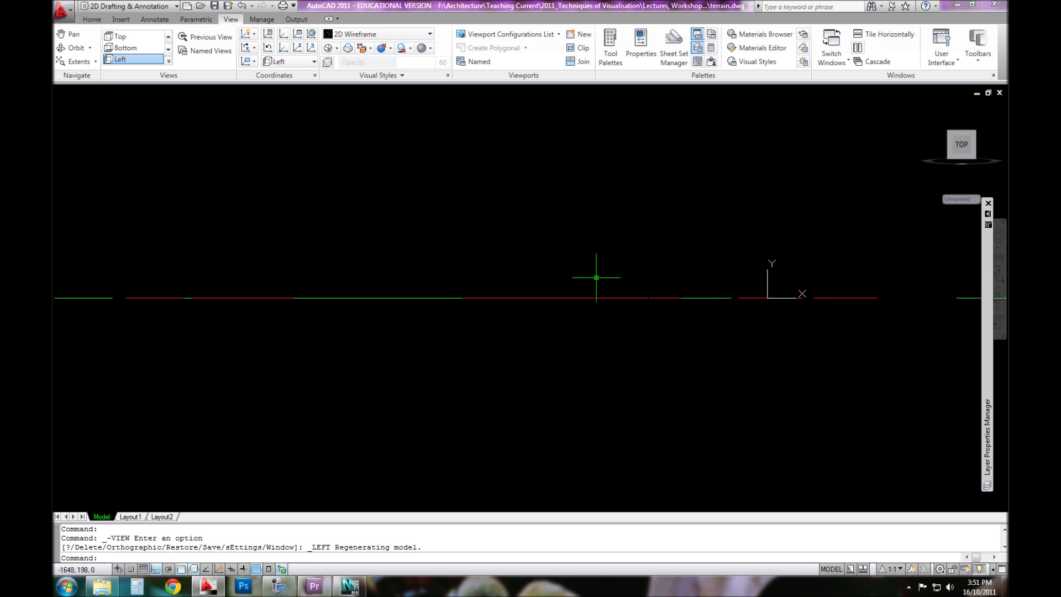
pyautogui.click(128, 40)
pyautogui.scroll(-2, 512, 288)
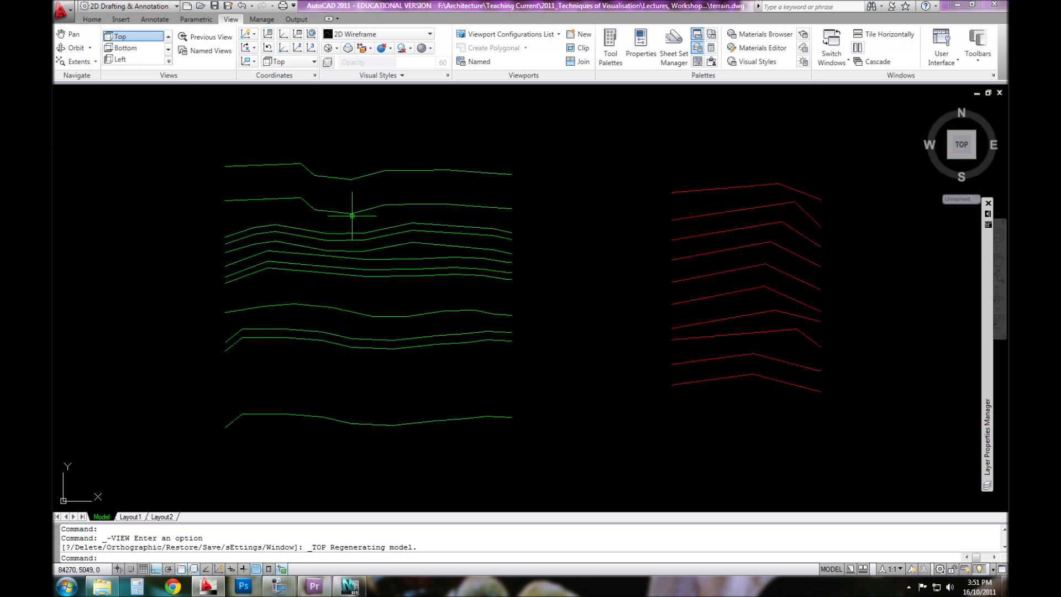
# Step: Examine the upper contour polylines up close in plan, and bring both line groups back into view
pyautogui.click(353, 193)
pyautogui.click(329, 148)
pyautogui.scroll(3, 286, 170)
pyautogui.press('Escape')
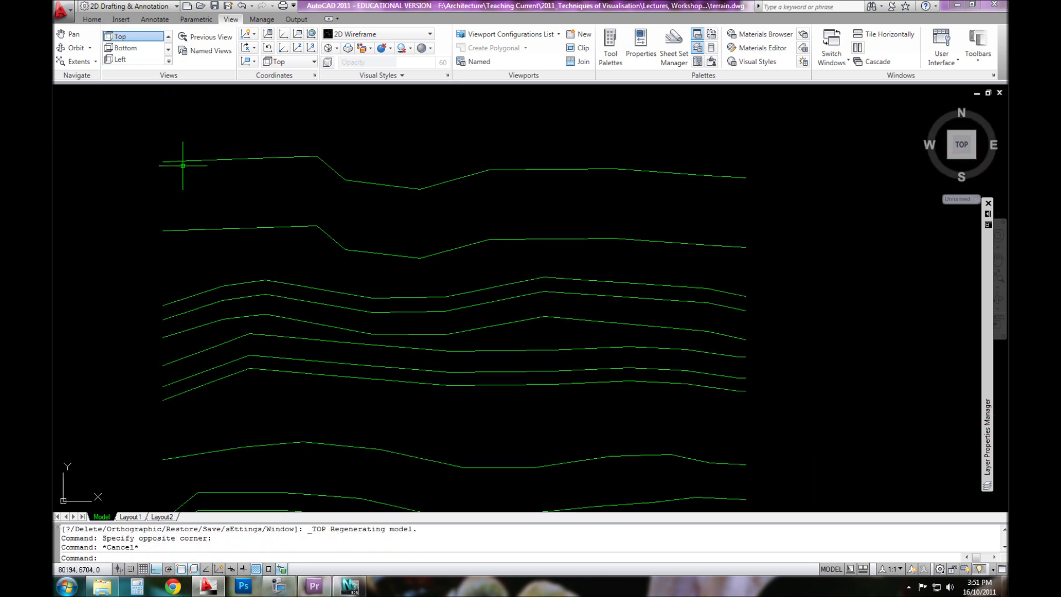
pyautogui.click(184, 176)
pyautogui.click(174, 157)
pyautogui.press('Escape')
pyautogui.moveTo(451, 209); pyautogui.dragTo(435, 222, button='middle')
pyautogui.scroll(-2, 435, 223)
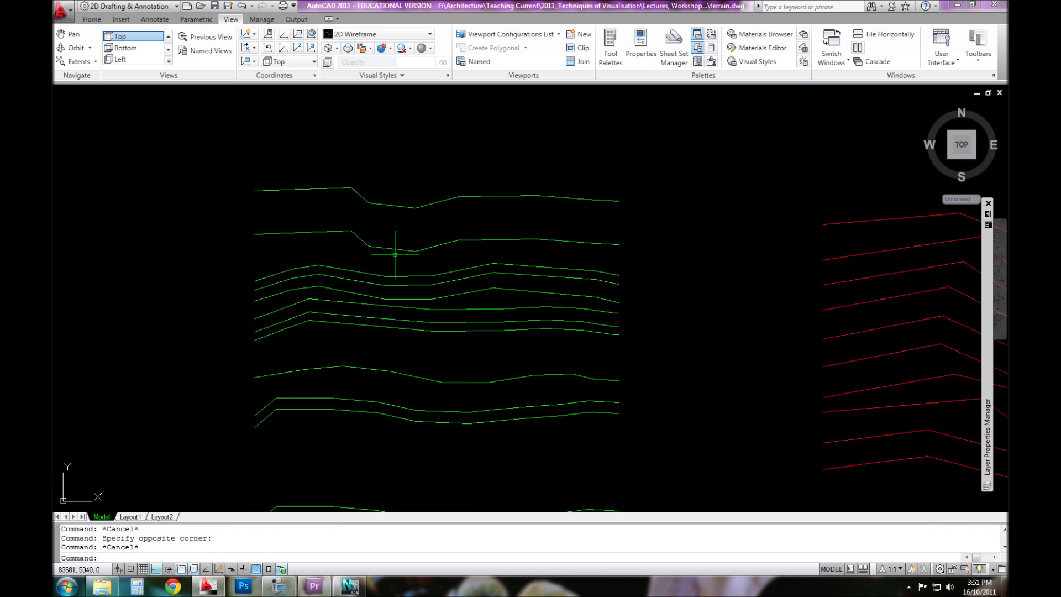
pyautogui.click(320, 226)
pyautogui.click(265, 231)
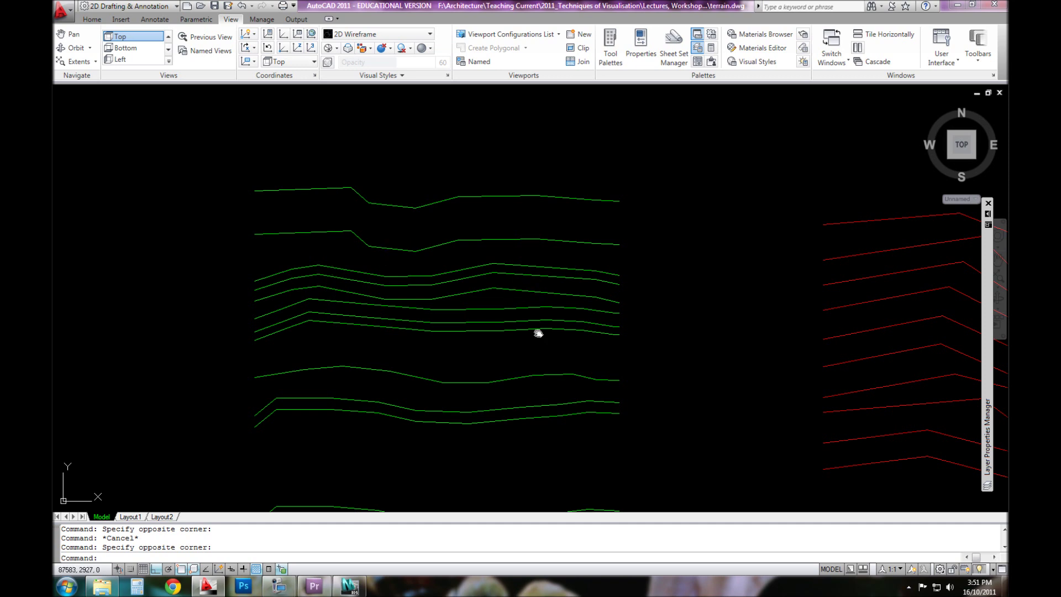
pyautogui.scroll(-2, 547, 277)
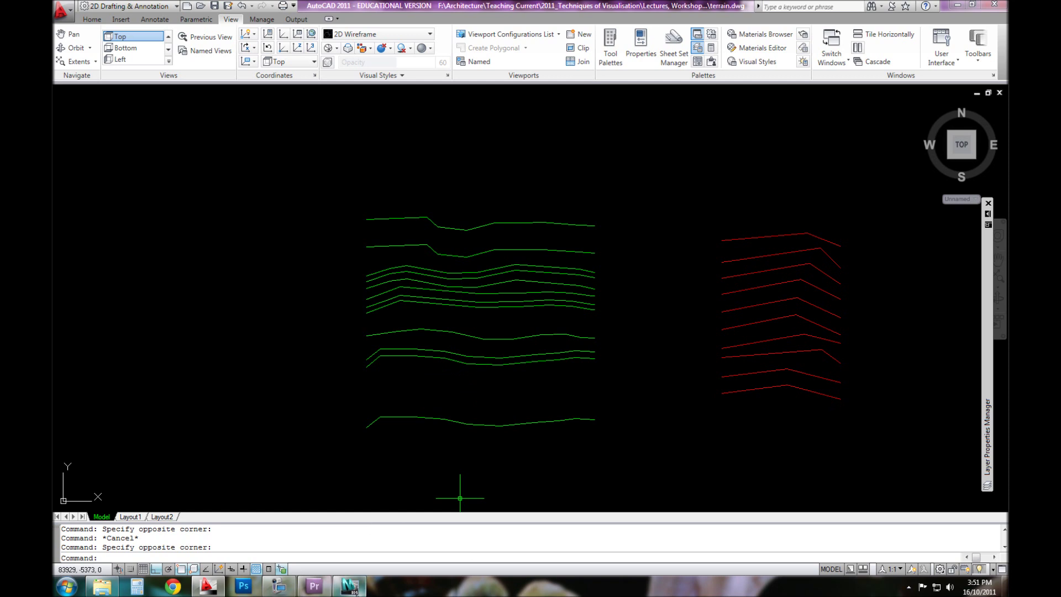
# Step: Return from 3ds Max to AutoCAD, save terrain.dwg, and check its folder in the Save Drawing As dialog without saving a copy
pyautogui.click(358, 588)
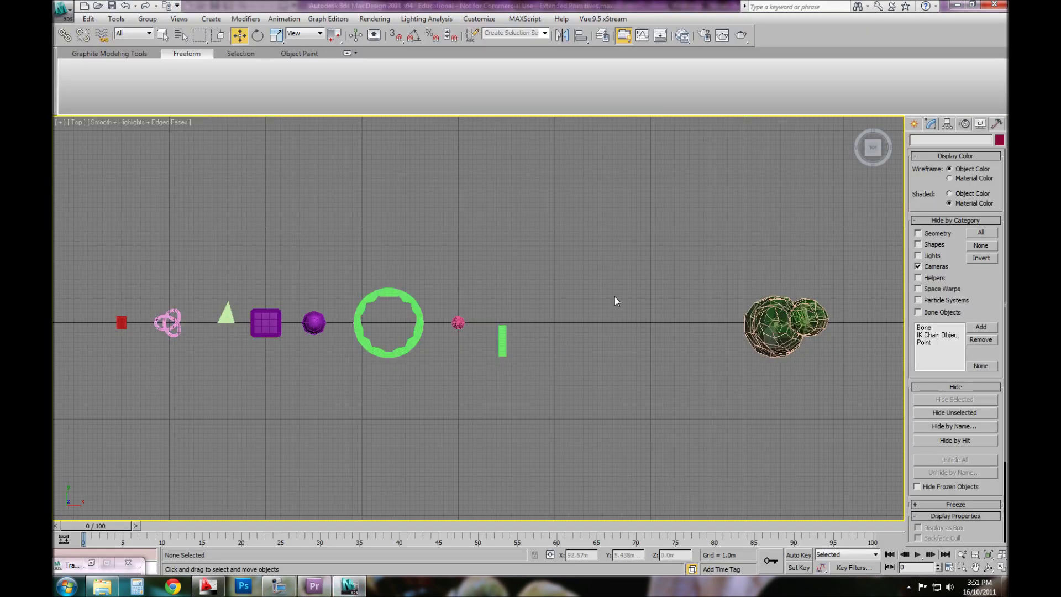
pyautogui.click(208, 587)
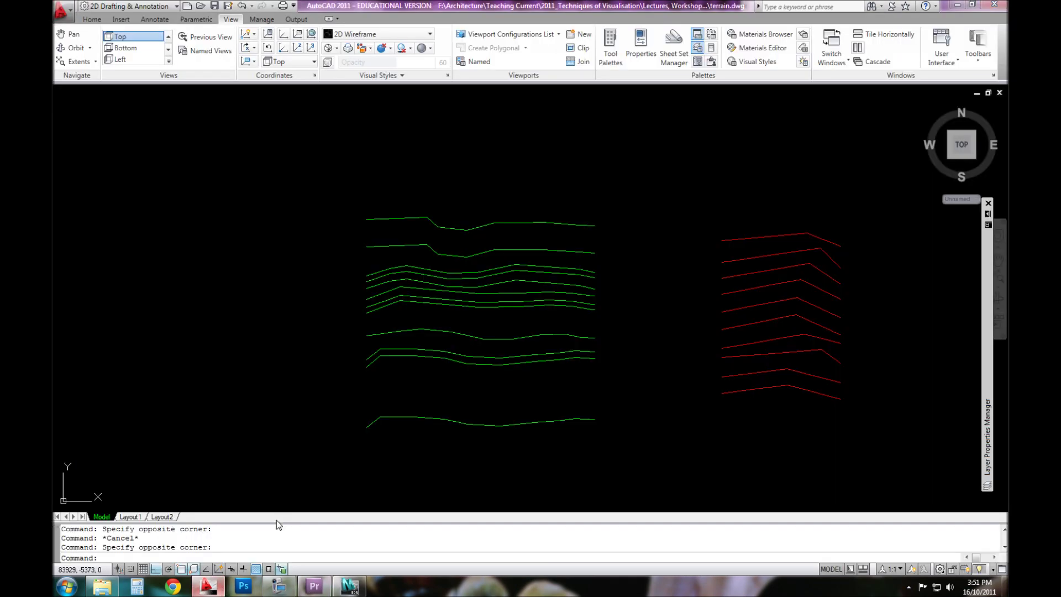
pyautogui.moveTo(500, 332)
pyautogui.mouseDown(button='middle')
pyautogui.moveTo(467, 308)
pyautogui.moveTo(419, 300)
pyautogui.mouseUp(button='middle')
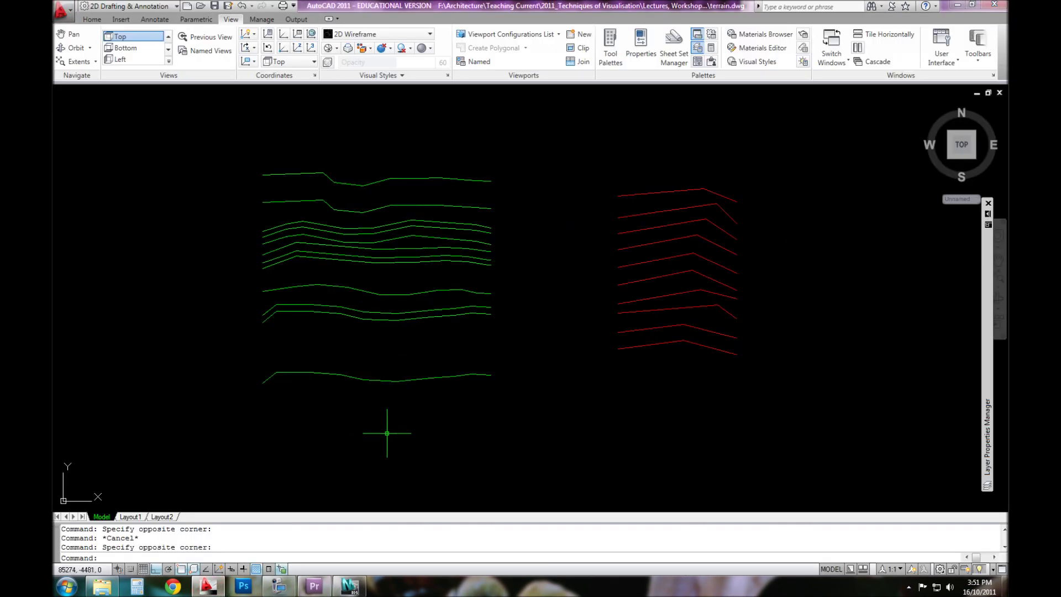
pyautogui.moveTo(682, 268); pyautogui.dragTo(674, 316, button='middle')
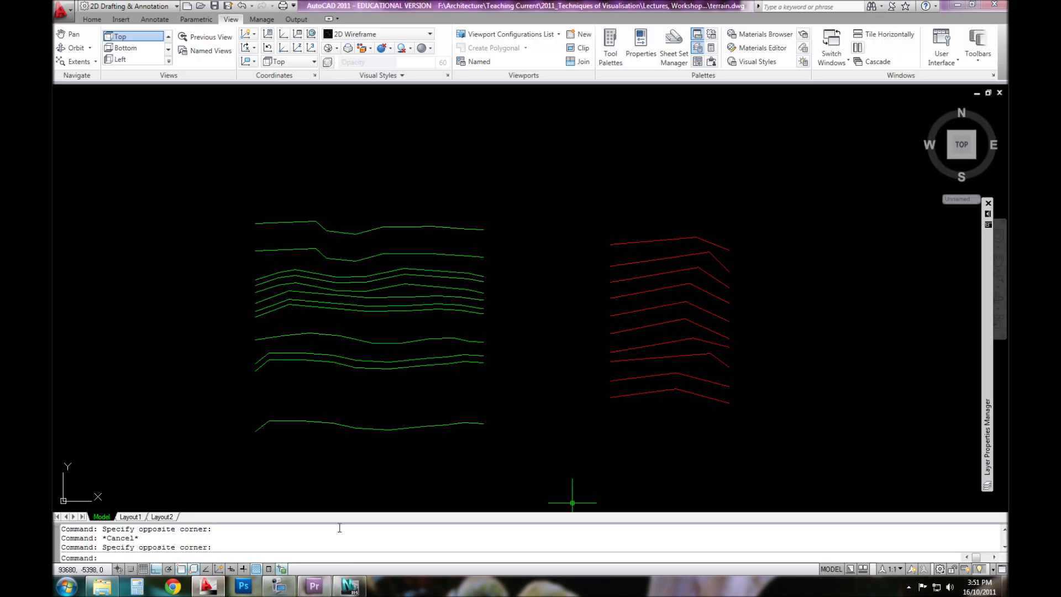
pyautogui.hotkey('ctrl', 's')
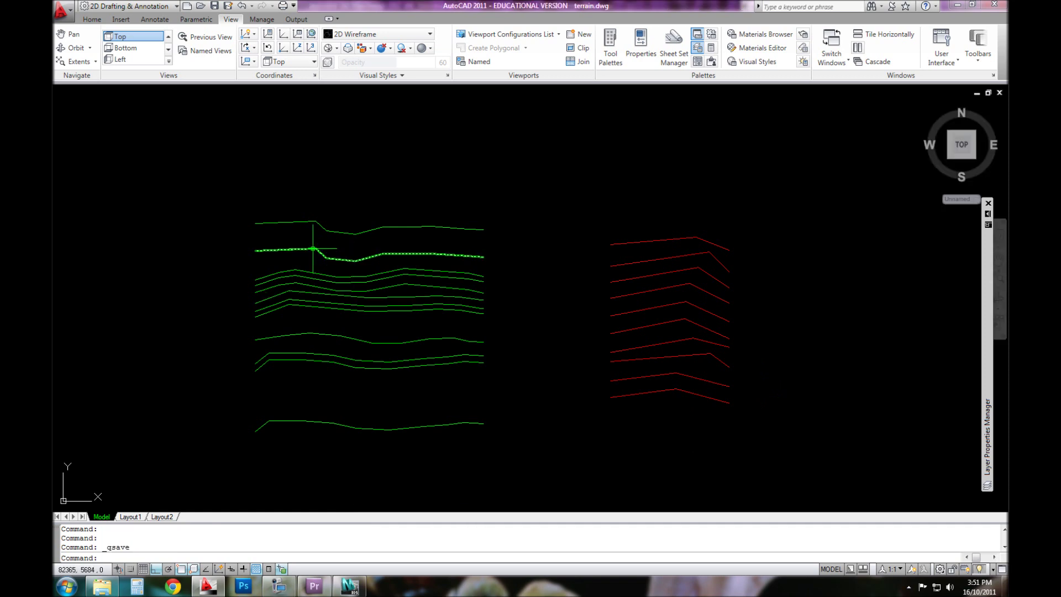
pyautogui.hotkey('ctrl', 'shift', 's')
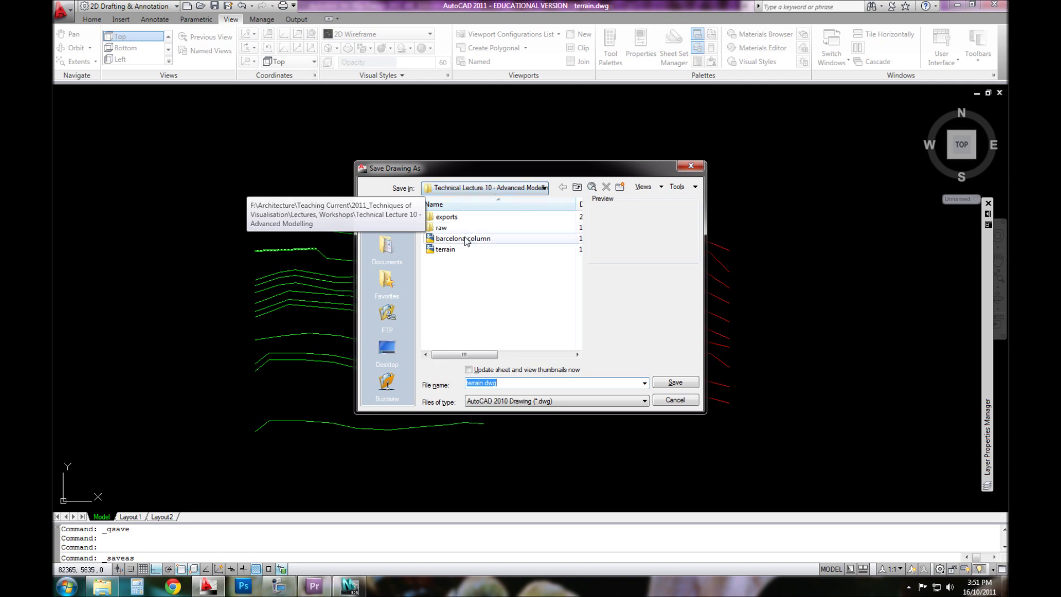
pyautogui.click(675, 399)
# Step: Keep the Layer Properties Manager expanded and examine the contours and stairs layers with their colours
pyautogui.click(988, 214)
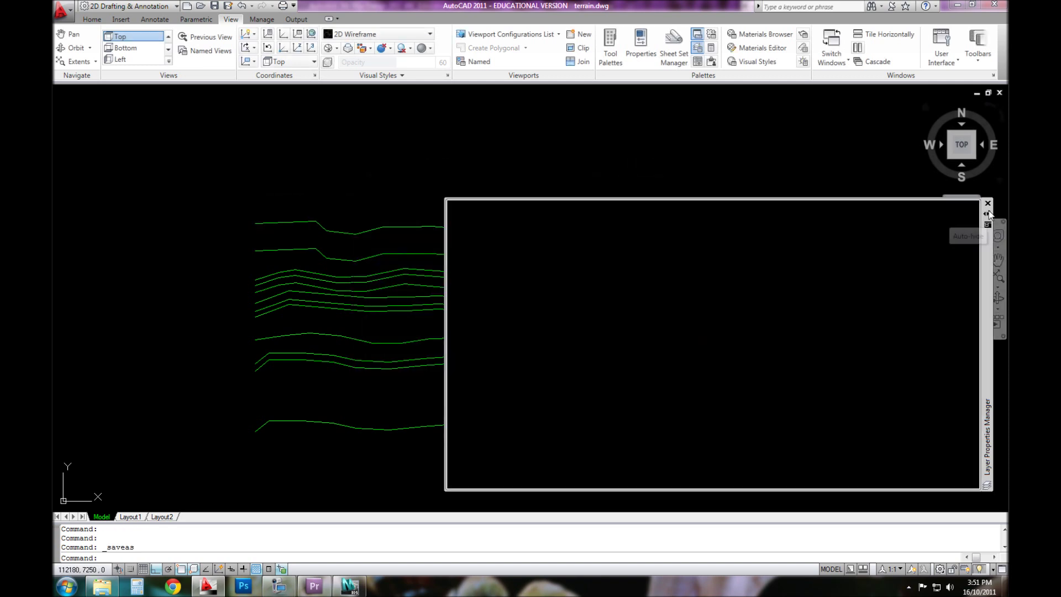
pyautogui.moveTo(348, 295); pyautogui.dragTo(226, 274, button='middle')
pyautogui.moveTo(393, 269); pyautogui.dragTo(315, 293, button='middle')
pyautogui.scroll(-2, 303, 287)
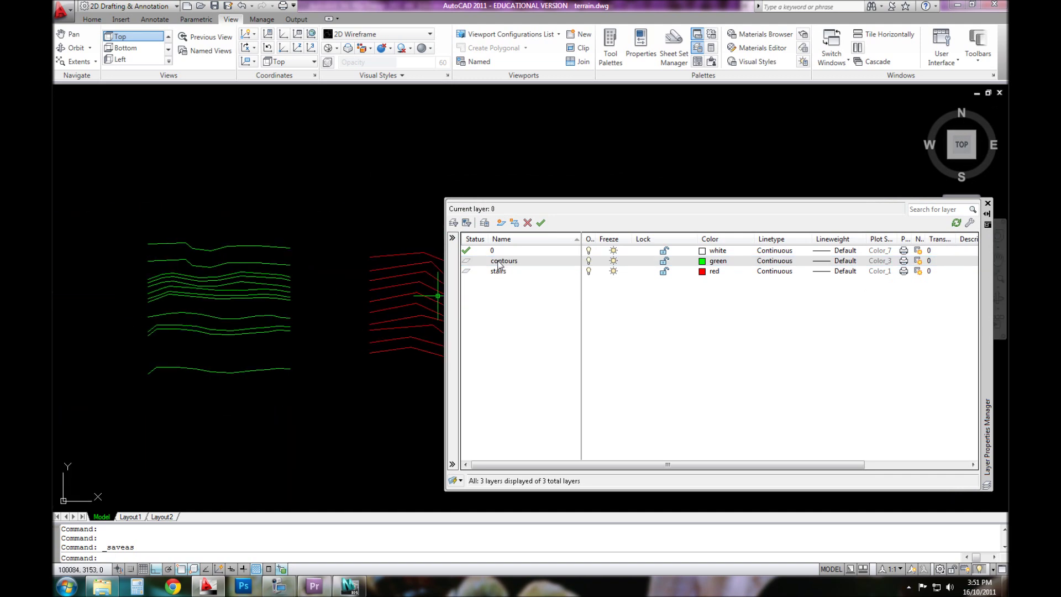
pyautogui.moveTo(226, 290); pyautogui.dragTo(281, 291, button='middle')
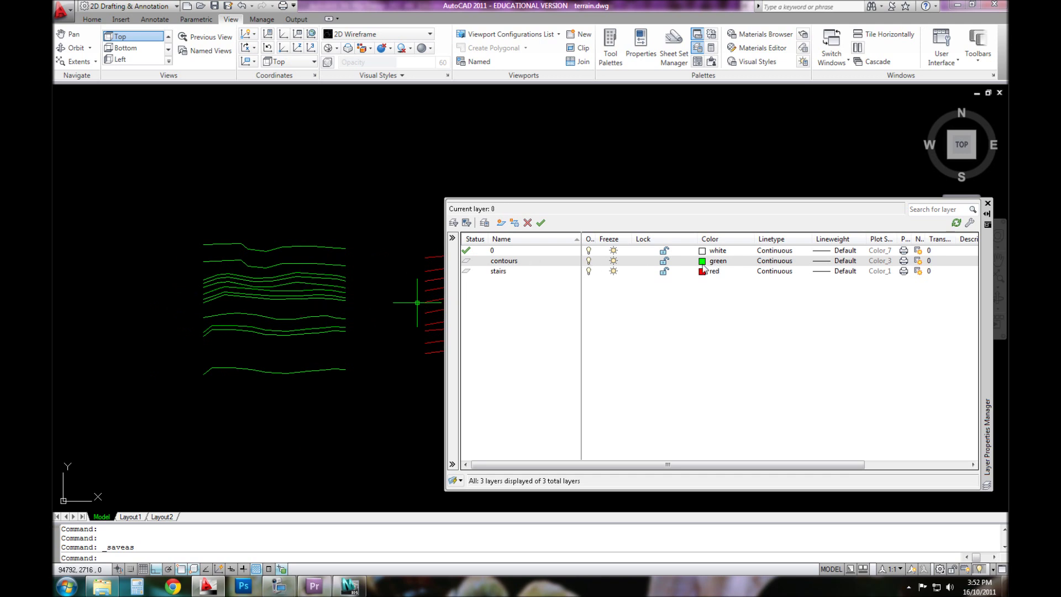
# Step: Examine the stairs layer entry and bring both the contour and stair polylines into clear view
pyautogui.click(522, 272)
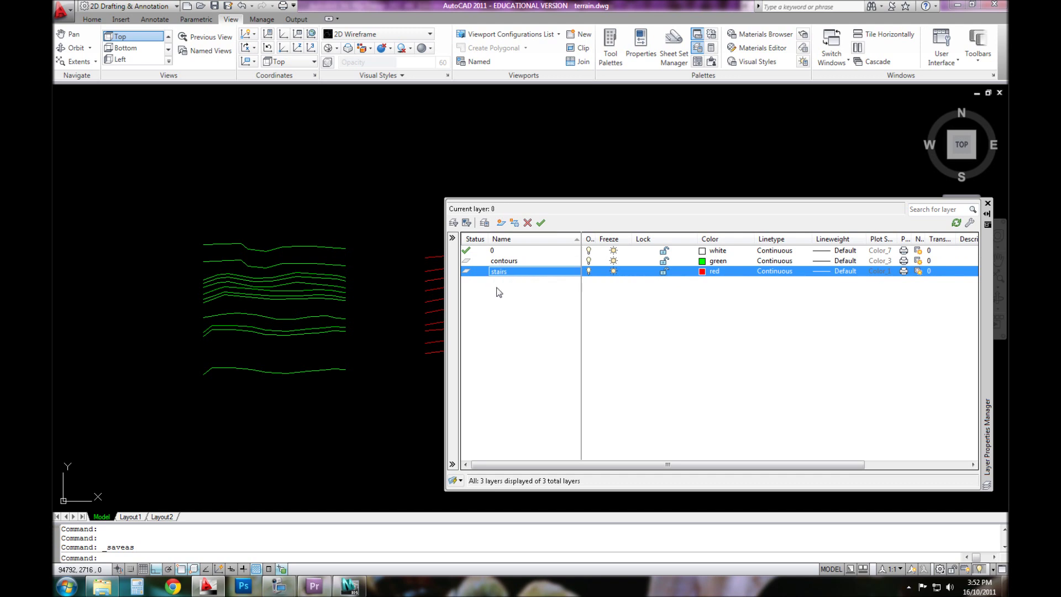
pyautogui.moveTo(338, 259); pyautogui.dragTo(262, 259, button='middle')
pyautogui.press('Escape')
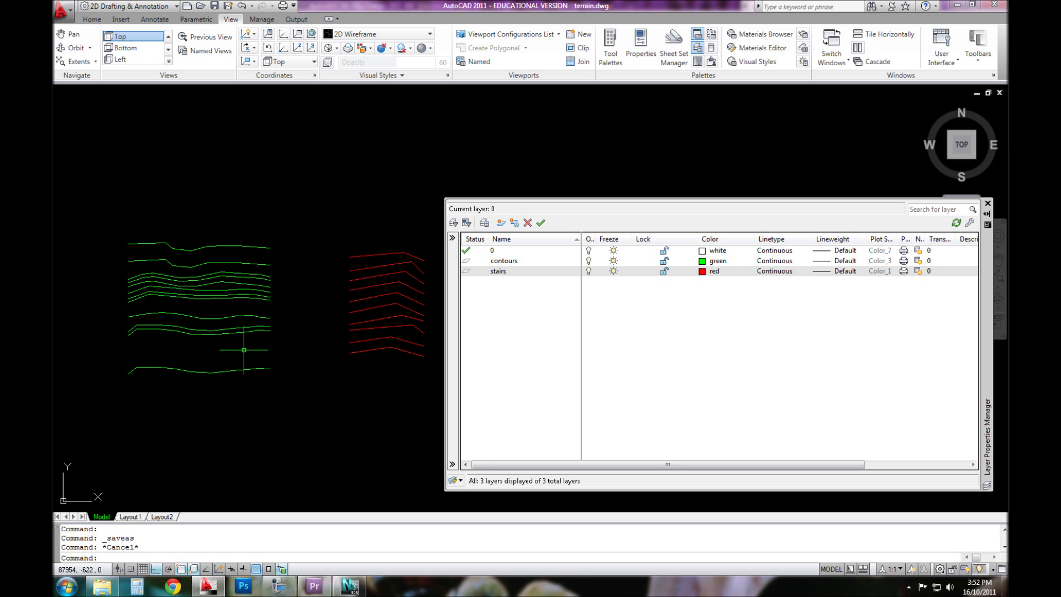
pyautogui.moveTo(251, 246)
pyautogui.mouseDown(button='middle')
pyautogui.moveTo(350, 256)
pyautogui.moveTo(309, 238)
pyautogui.mouseUp(button='middle')
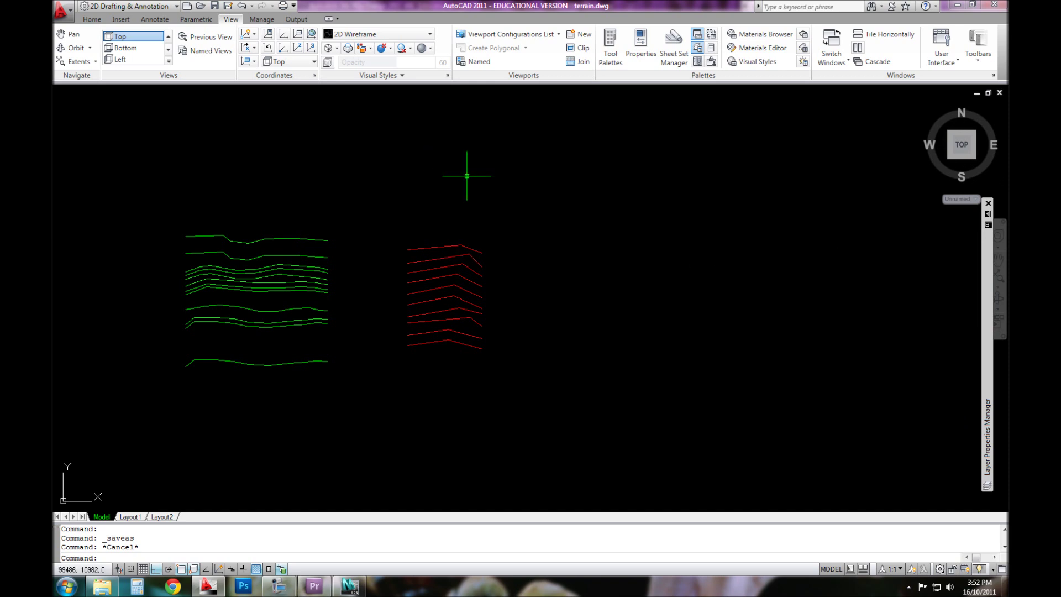
pyautogui.moveTo(469, 173); pyautogui.dragTo(501, 153, button='middle')
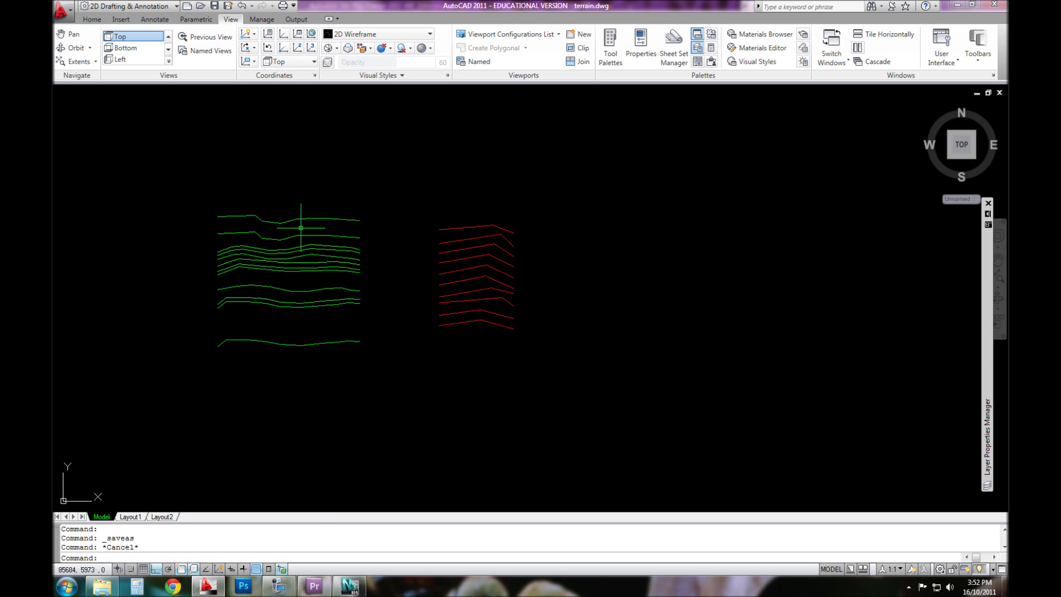
# Step: Look briefly at the 3ds Max scene, return to AutoCAD and save terrain.dwg again
pyautogui.click(354, 590)
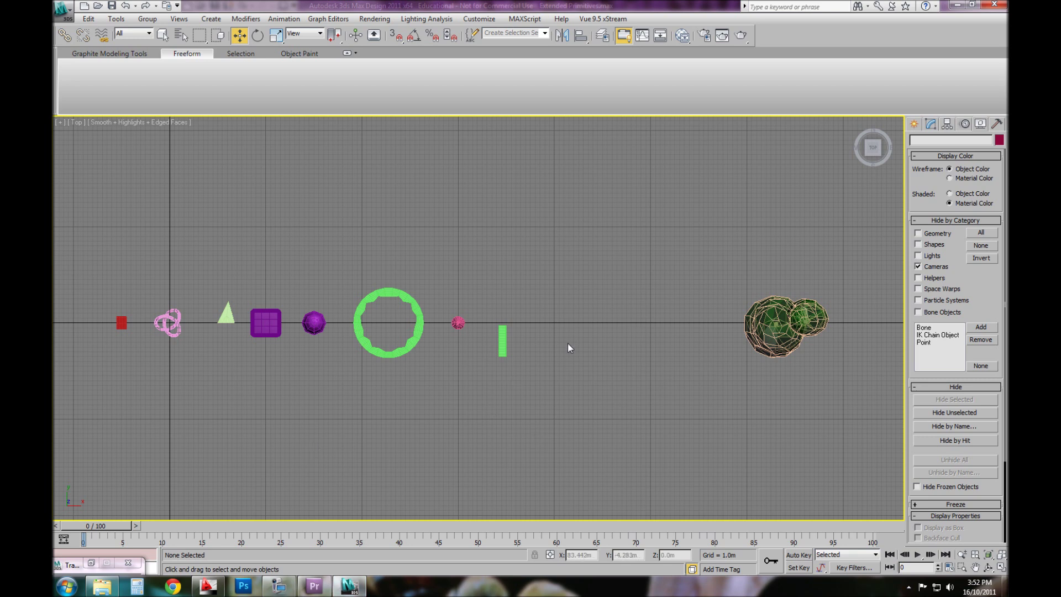
pyautogui.hotkey('alt', 'Tab')
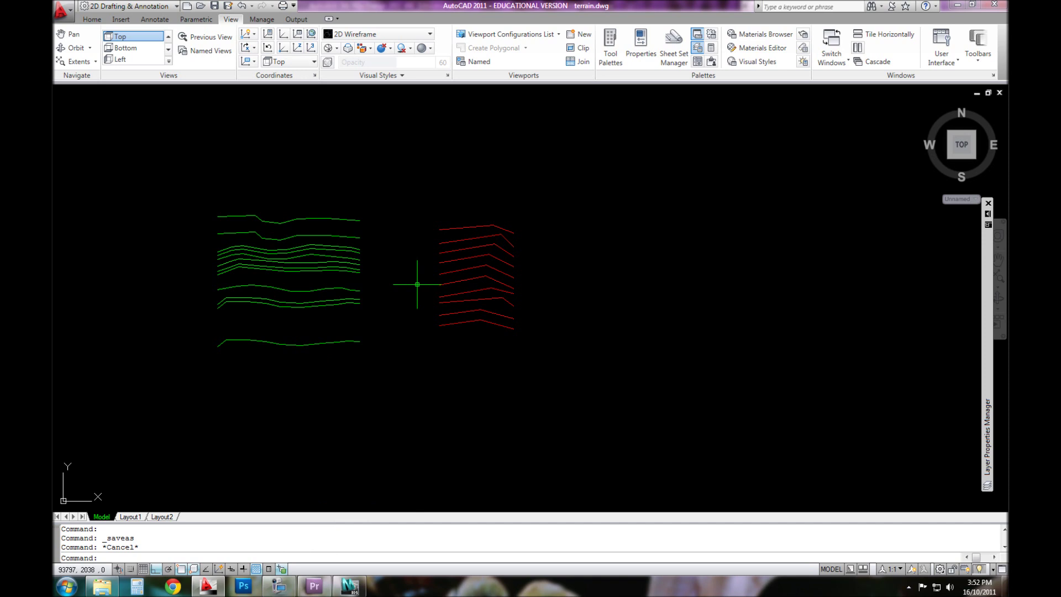
pyautogui.click(411, 186)
pyautogui.click(380, 184)
pyautogui.hotkey('ctrl', 's')
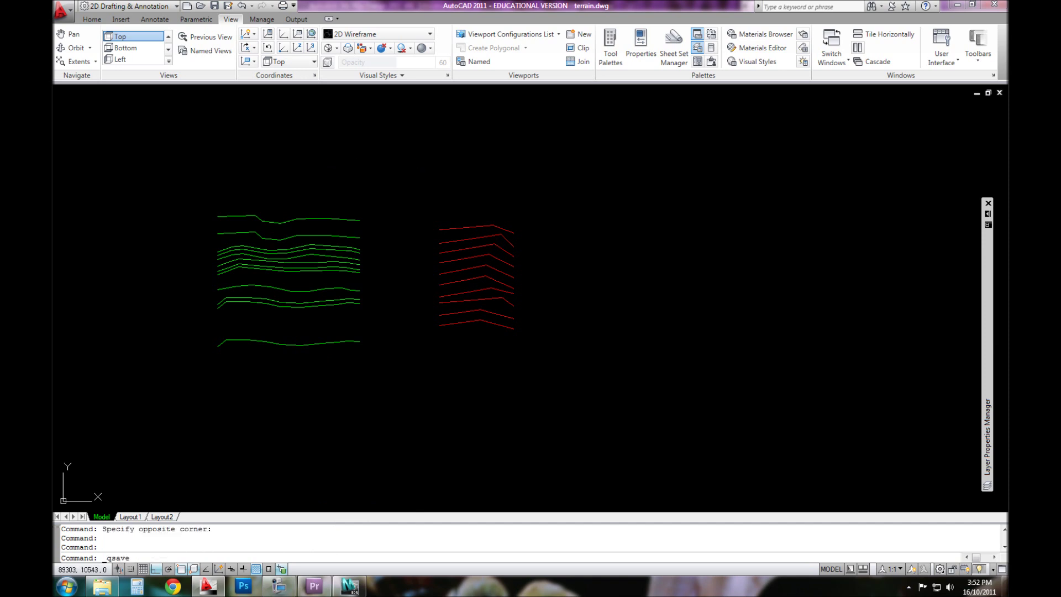
# Step: Switch to 3ds Max and open the terrain AutoCAD drawing from the Technical Lecture 10 folder for import
pyautogui.click(350, 586)
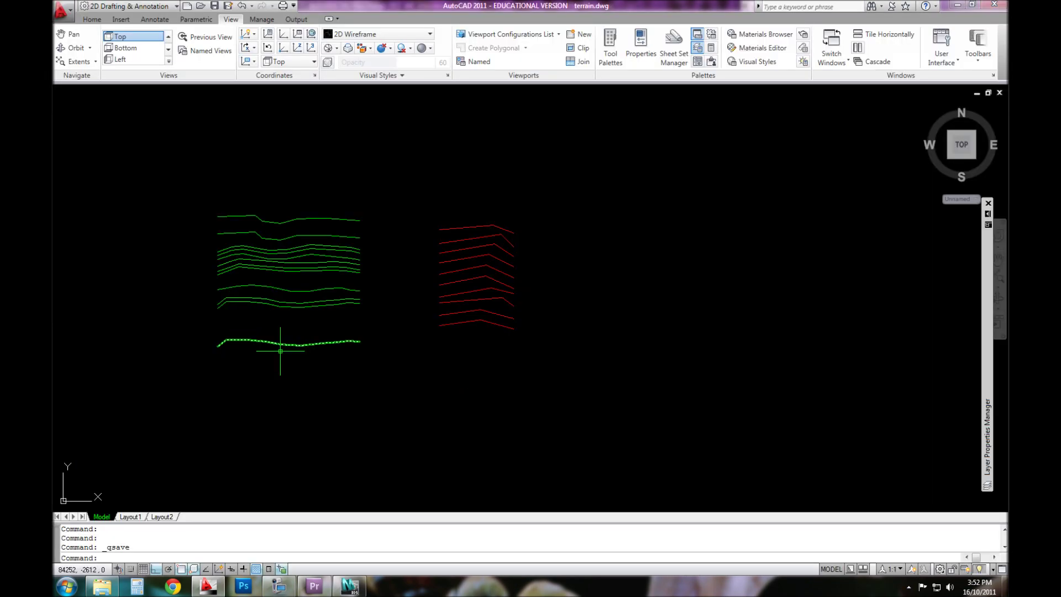
pyautogui.click(280, 345)
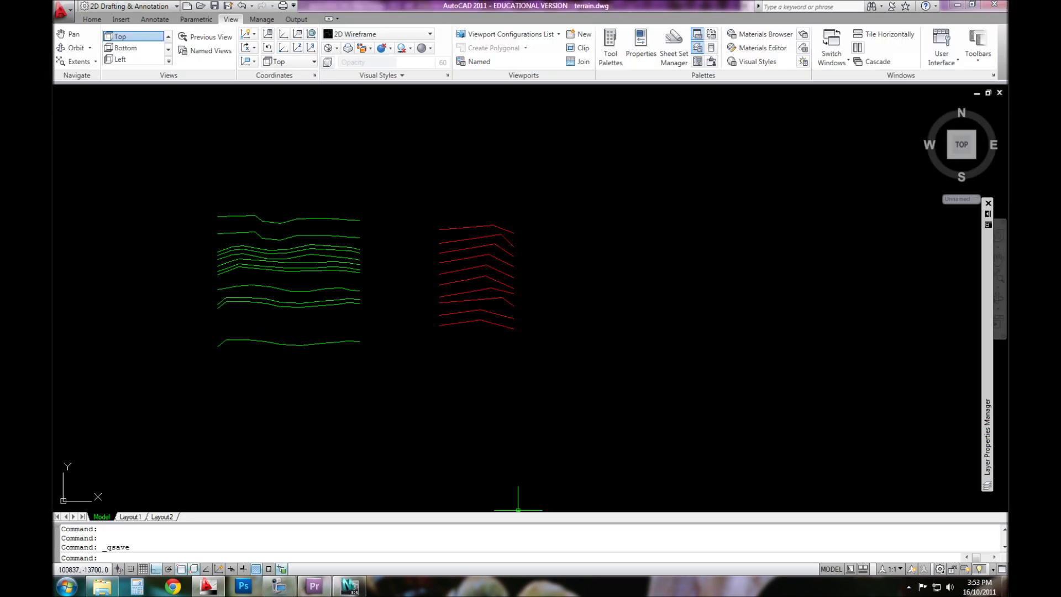
pyautogui.click(348, 587)
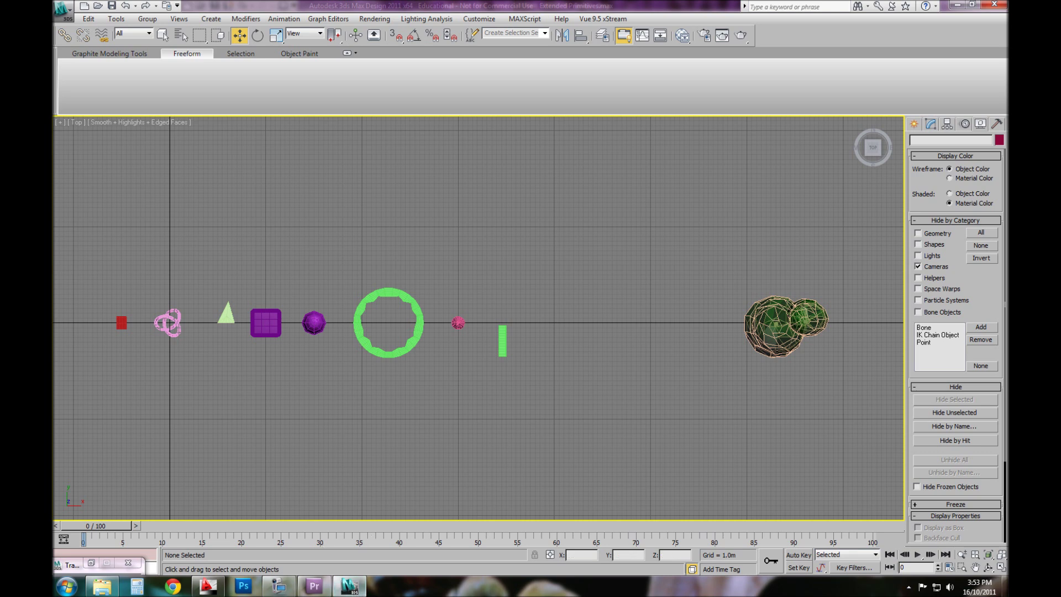
pyautogui.click(65, 20)
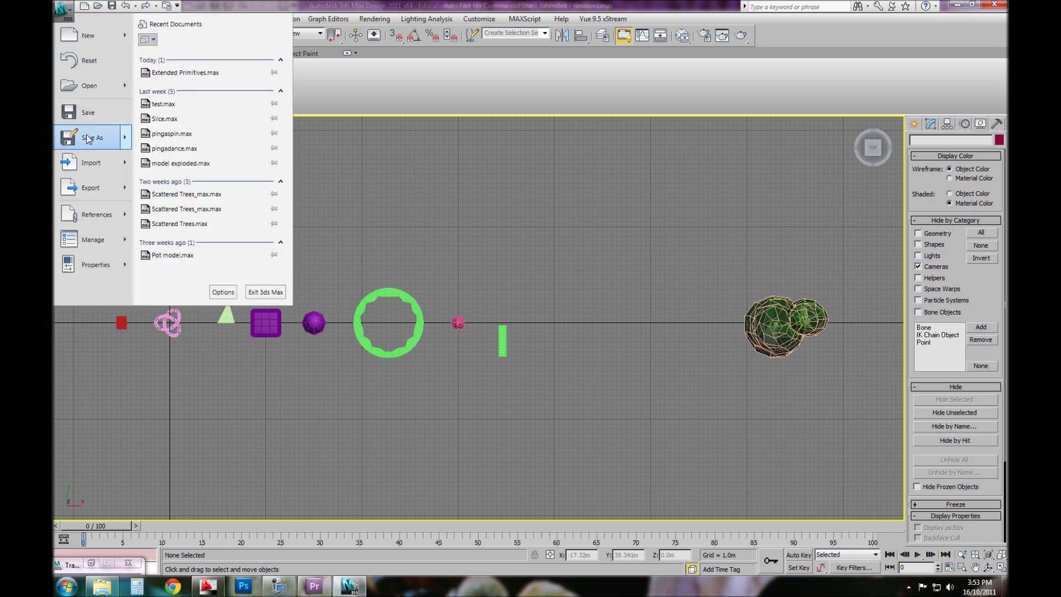
pyautogui.moveTo(93, 162)
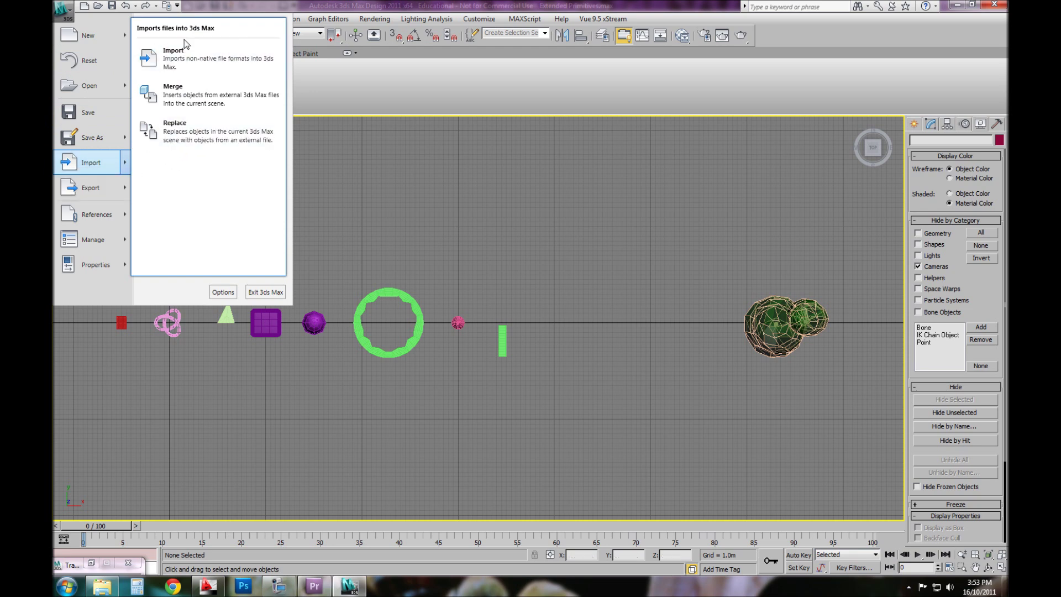
pyautogui.click(190, 66)
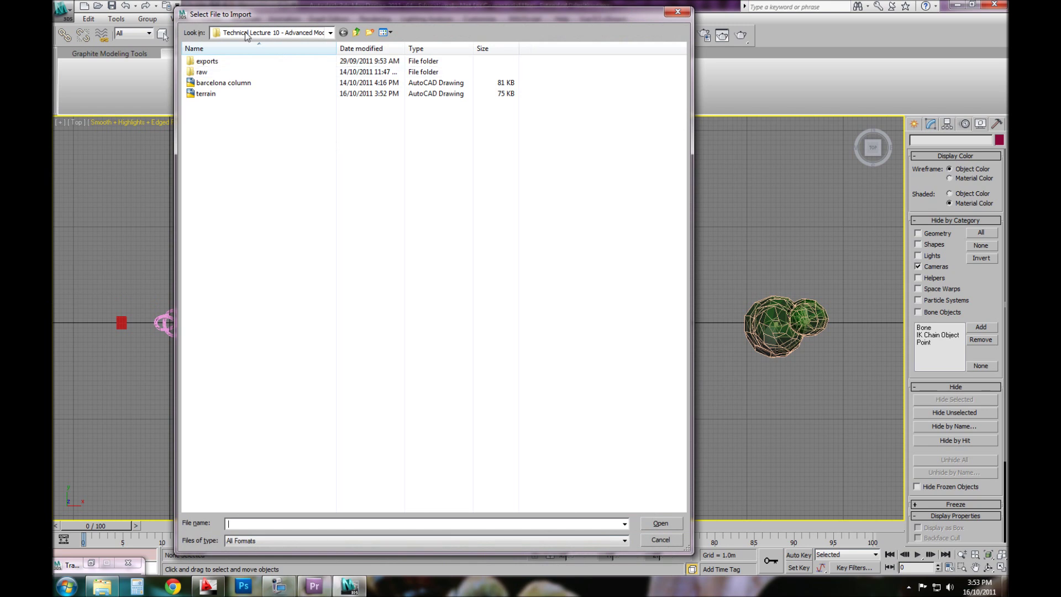
pyautogui.click(241, 31)
pyautogui.click(241, 31)
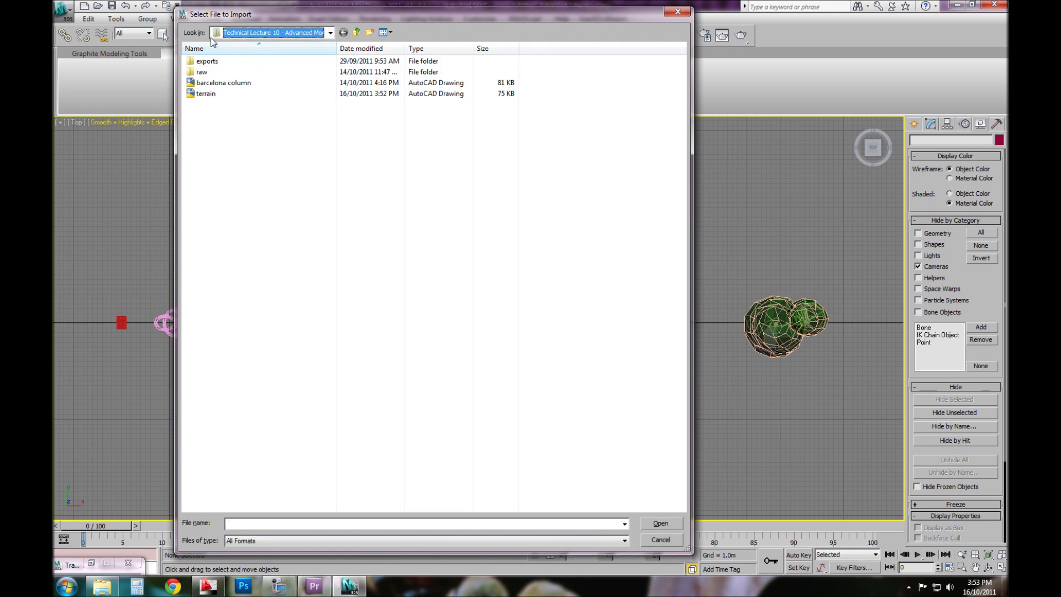
pyautogui.click(205, 95)
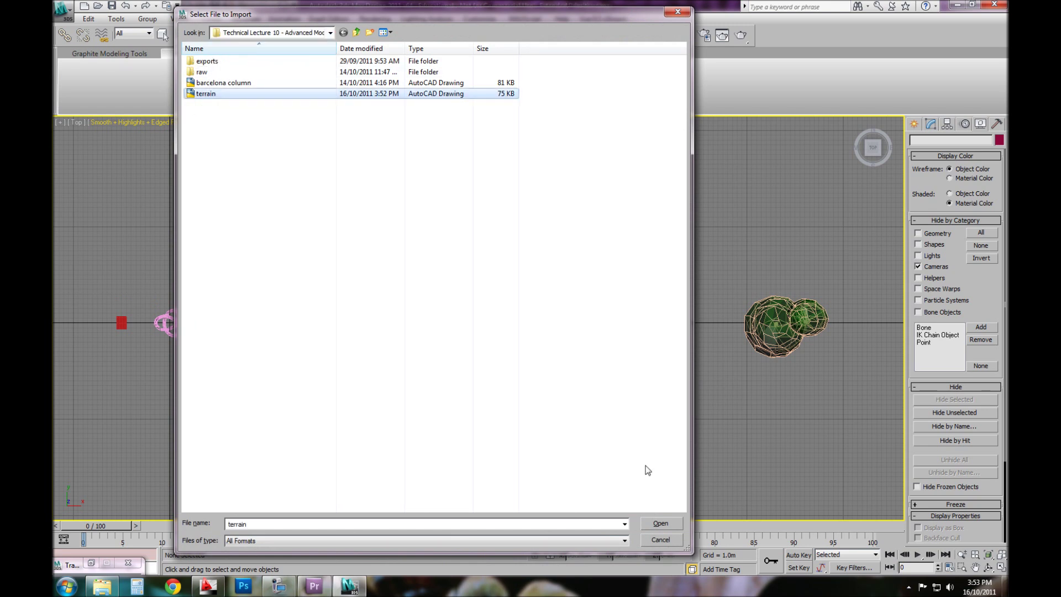
pyautogui.click(661, 524)
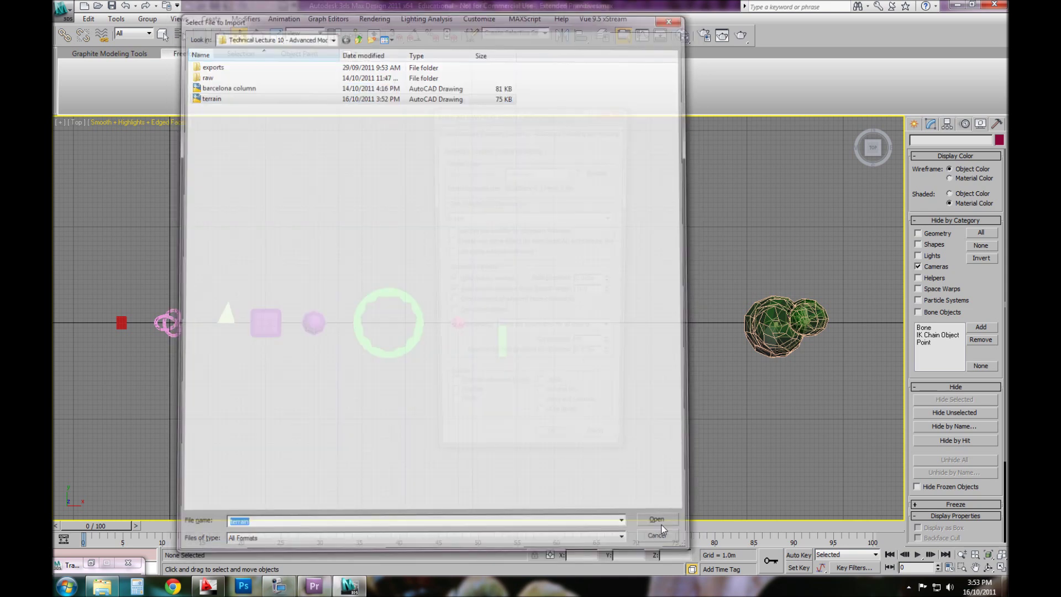
# Step: Move the DWG/DXF import options clear of the scene and review their geometry, layer and spline rendering settings
pyautogui.moveTo(482, 113); pyautogui.dragTo(585, 161)
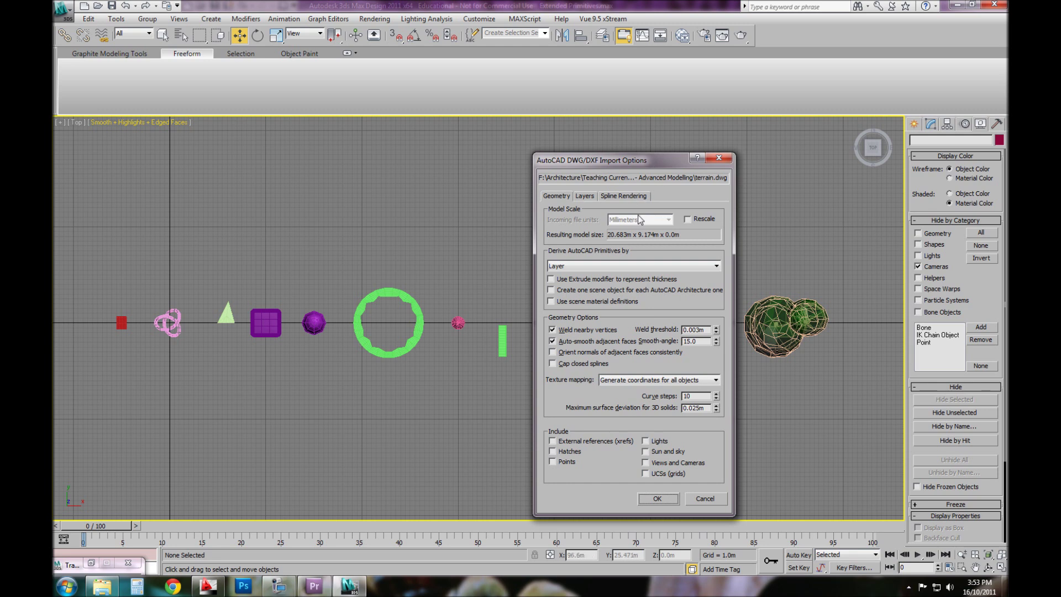
pyautogui.moveTo(629, 157); pyautogui.dragTo(681, 125)
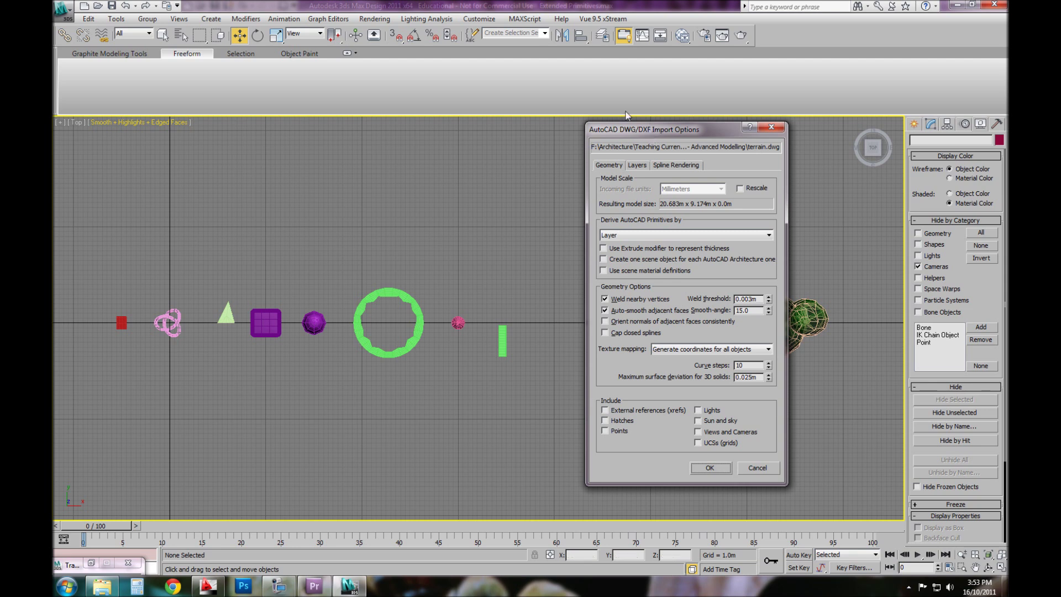
pyautogui.moveTo(675, 138); pyautogui.dragTo(598, 151)
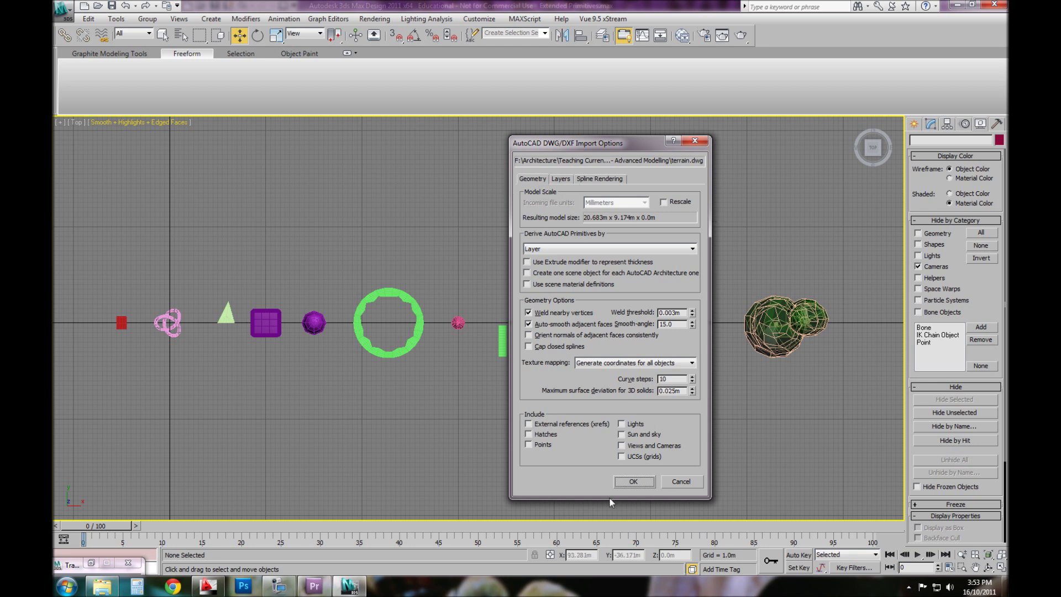
pyautogui.click(561, 180)
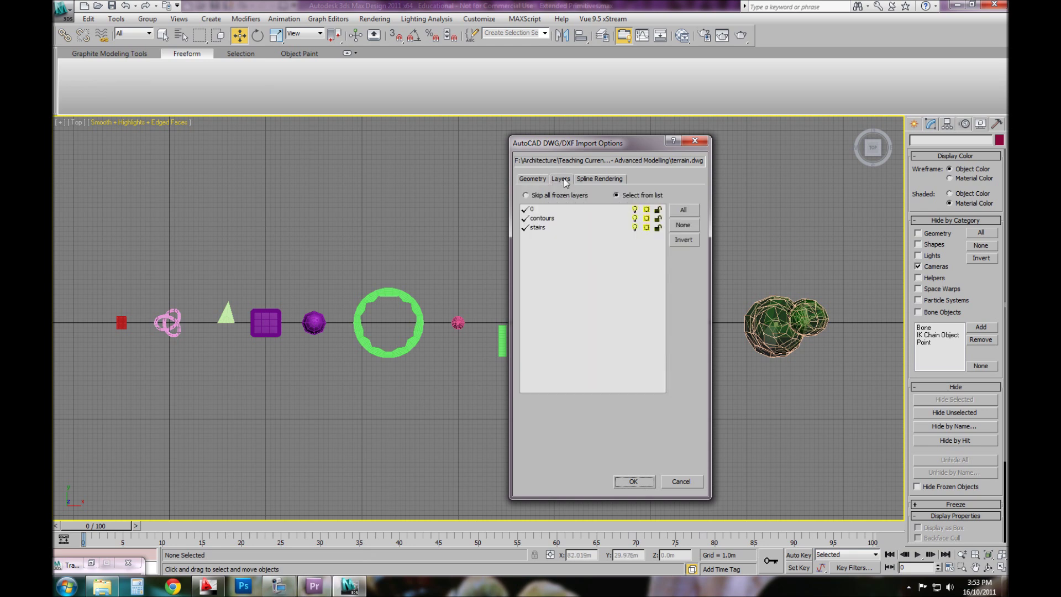
pyautogui.click(590, 182)
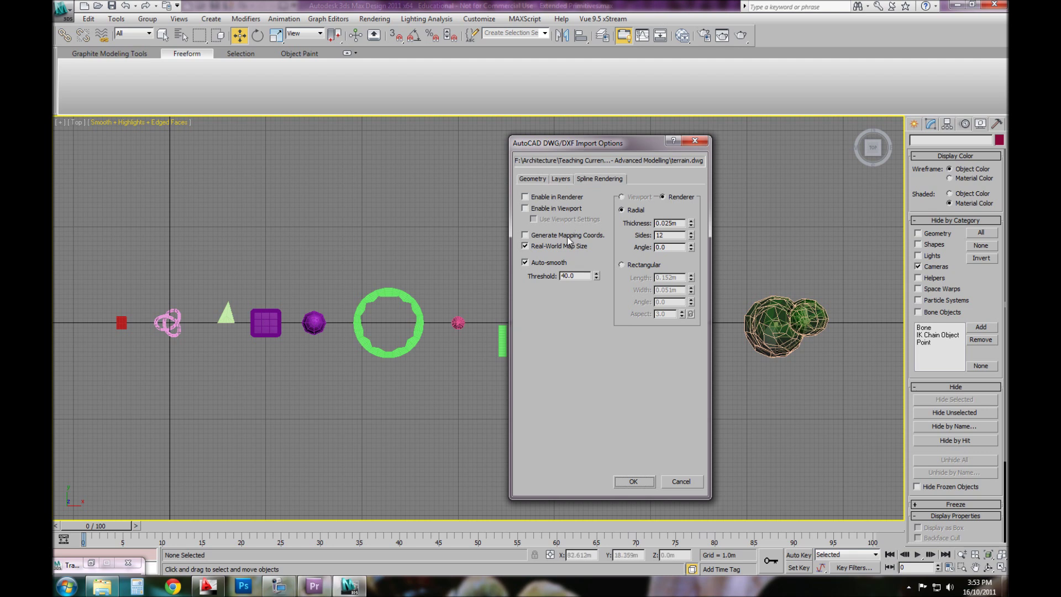
pyautogui.click(529, 179)
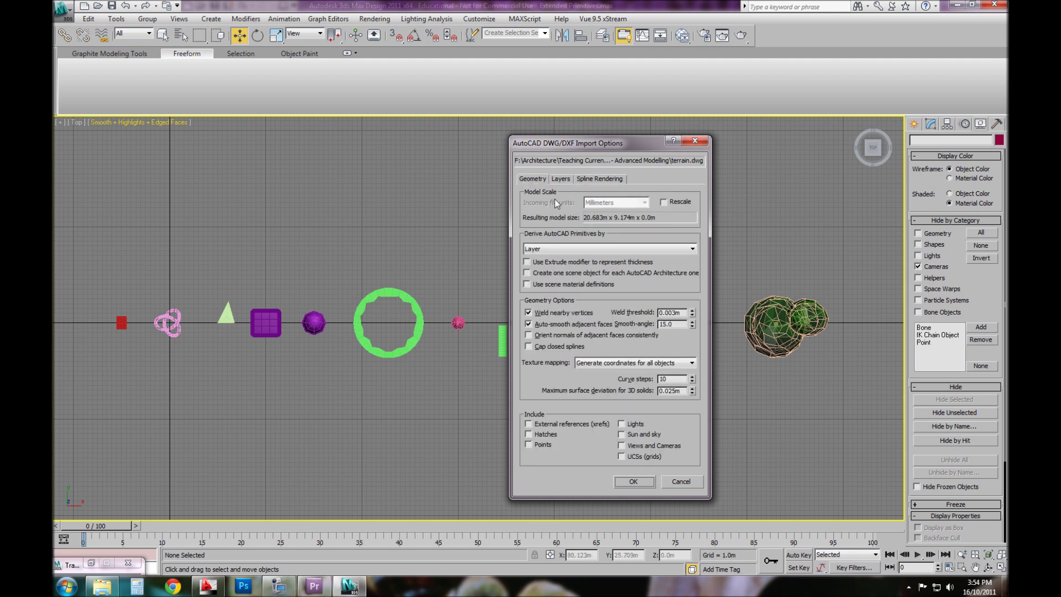
pyautogui.click(564, 180)
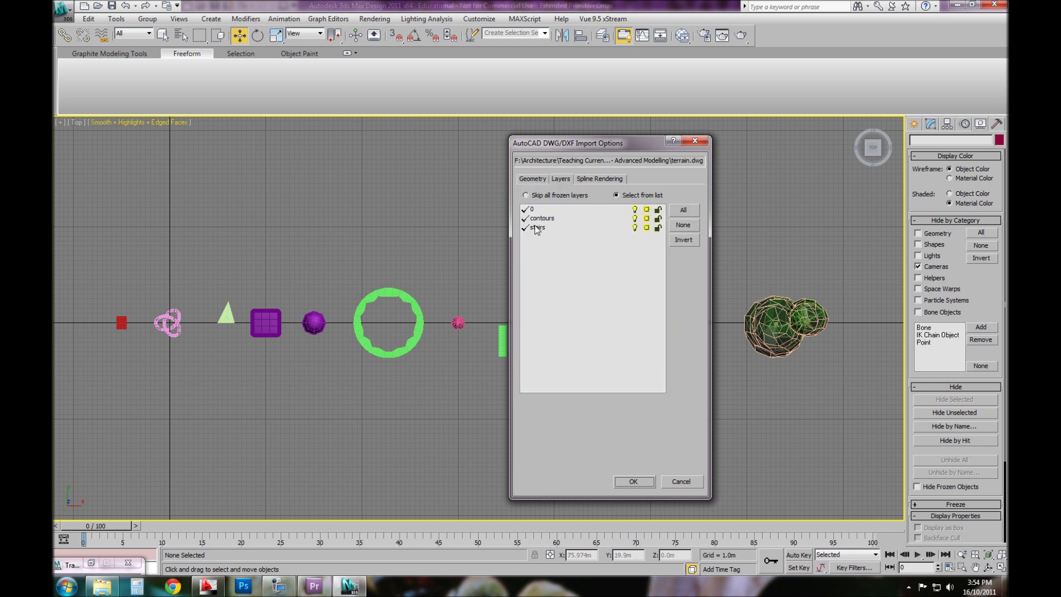
pyautogui.click(596, 178)
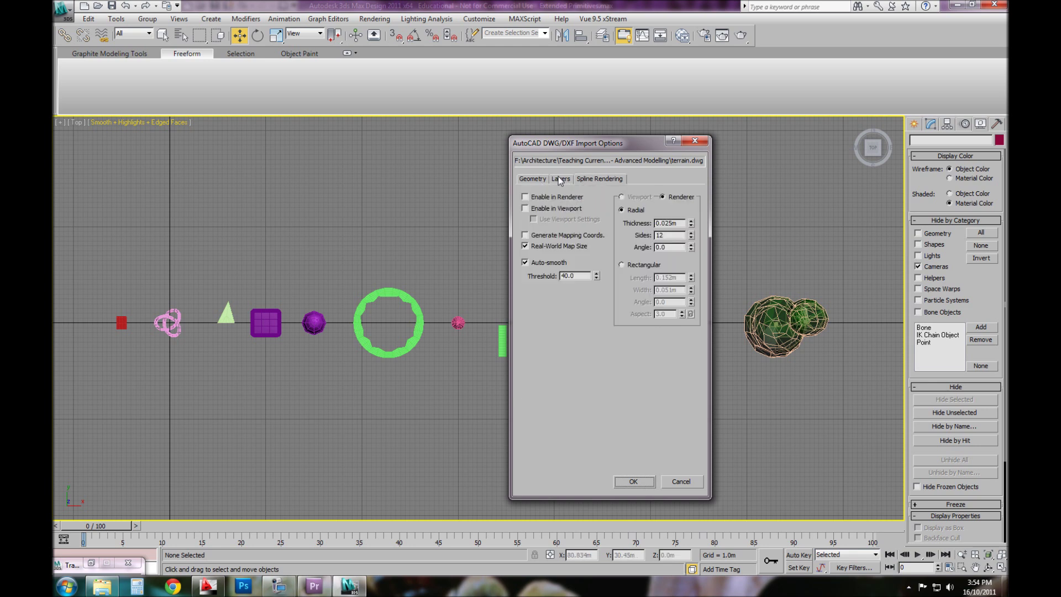
pyautogui.click(560, 178)
pyautogui.click(594, 177)
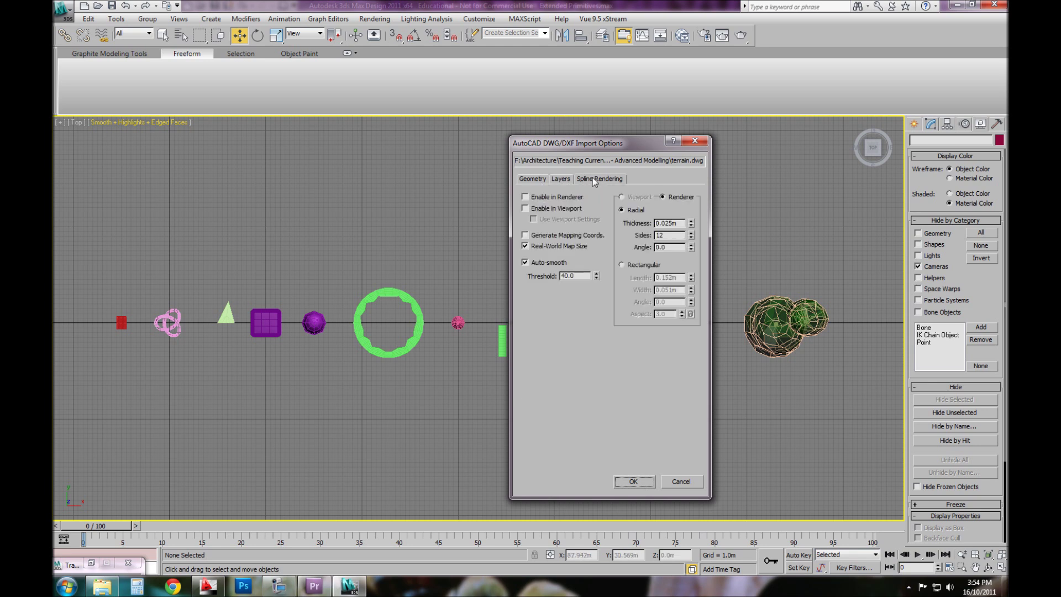
pyautogui.click(621, 208)
pyautogui.click(561, 178)
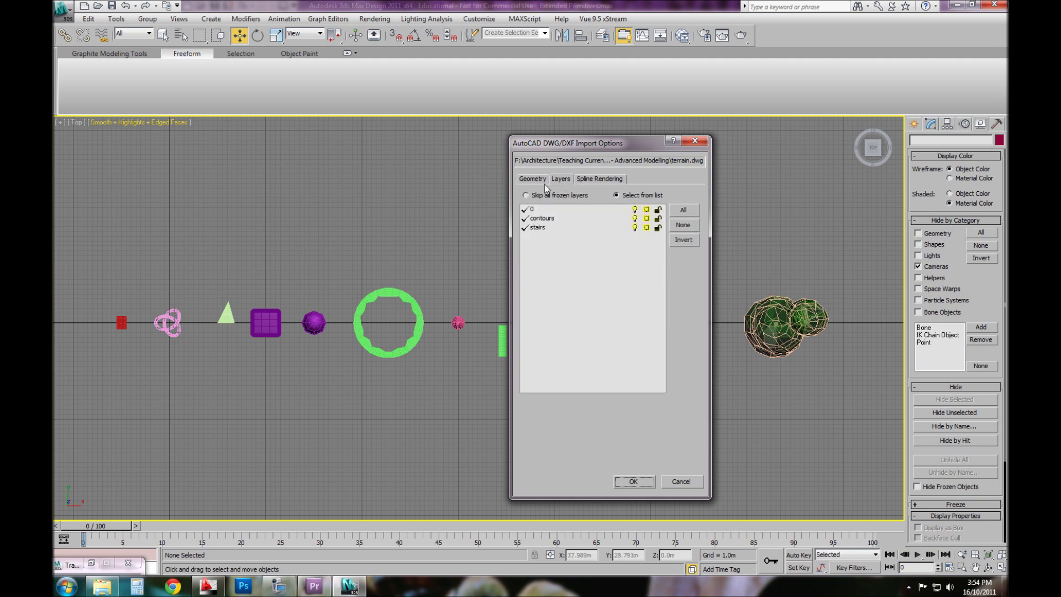
pyautogui.click(536, 178)
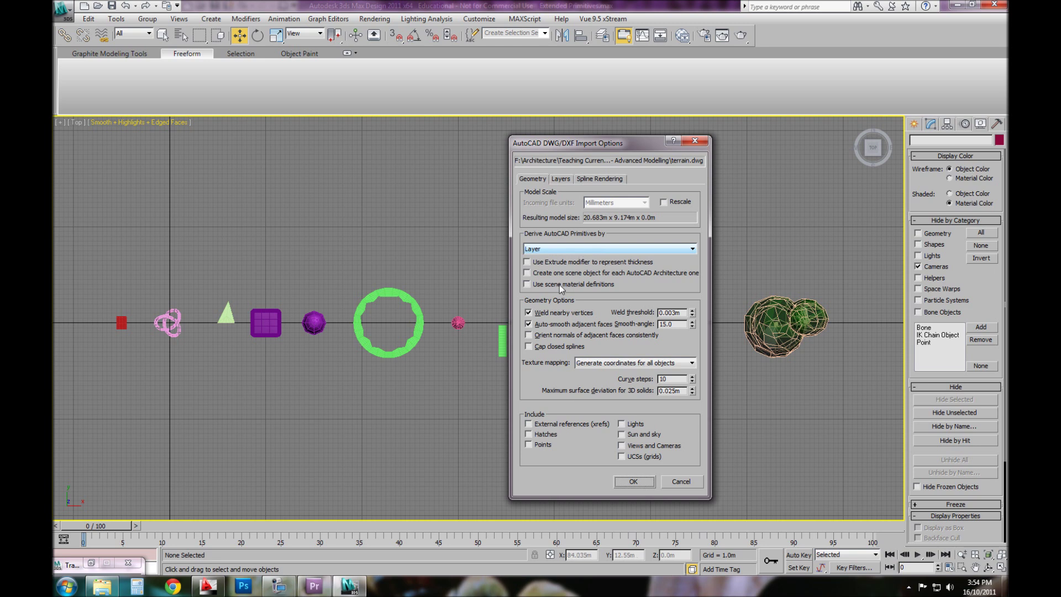
# Step: In AutoCAD, inspect the contour and stair polyline groups and their layers, then return to the import options in 3ds Max
pyautogui.click(218, 590)
pyautogui.click(353, 191)
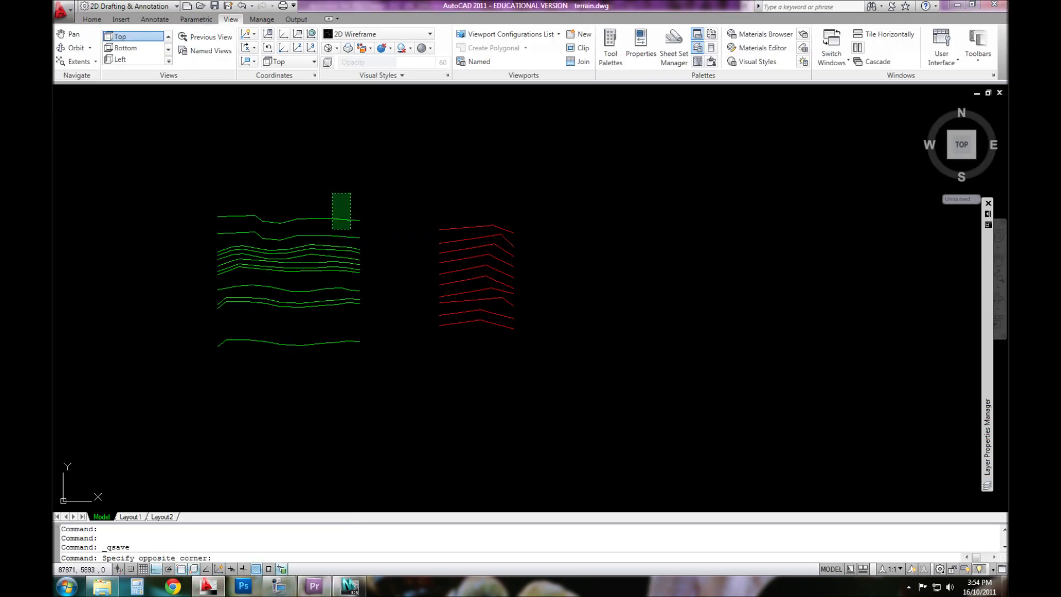
pyautogui.click(260, 431)
pyautogui.press('Escape')
pyautogui.click(533, 400)
pyautogui.click(481, 149)
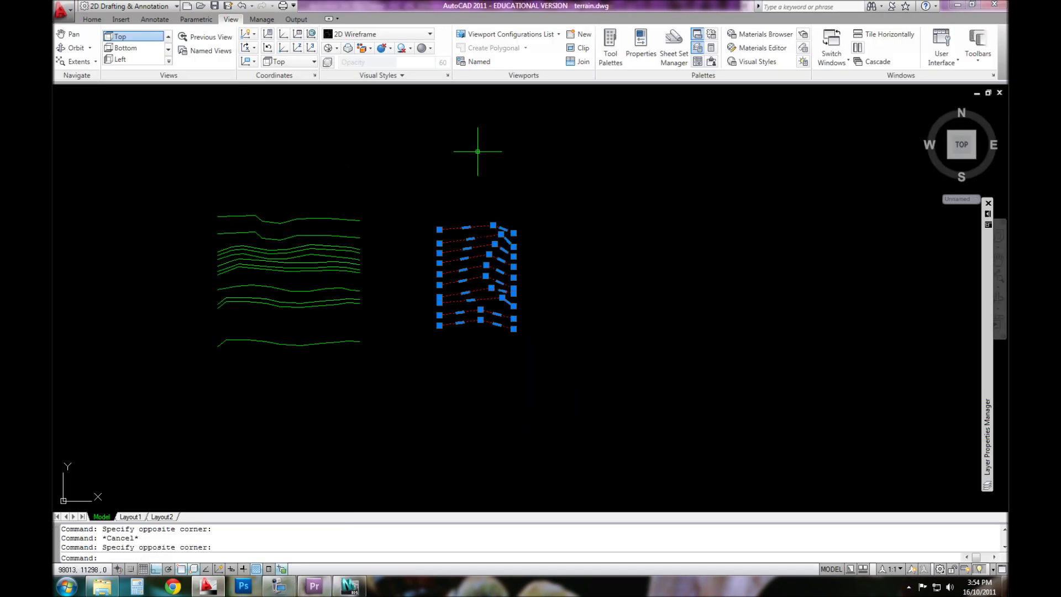
pyautogui.press('Escape')
pyautogui.click(988, 213)
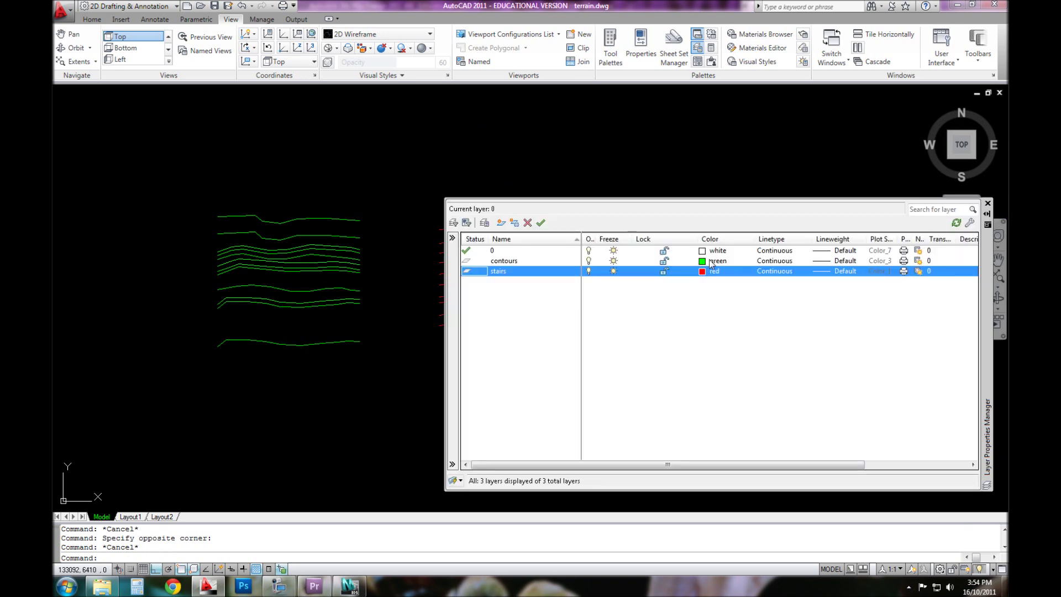
pyautogui.click(350, 586)
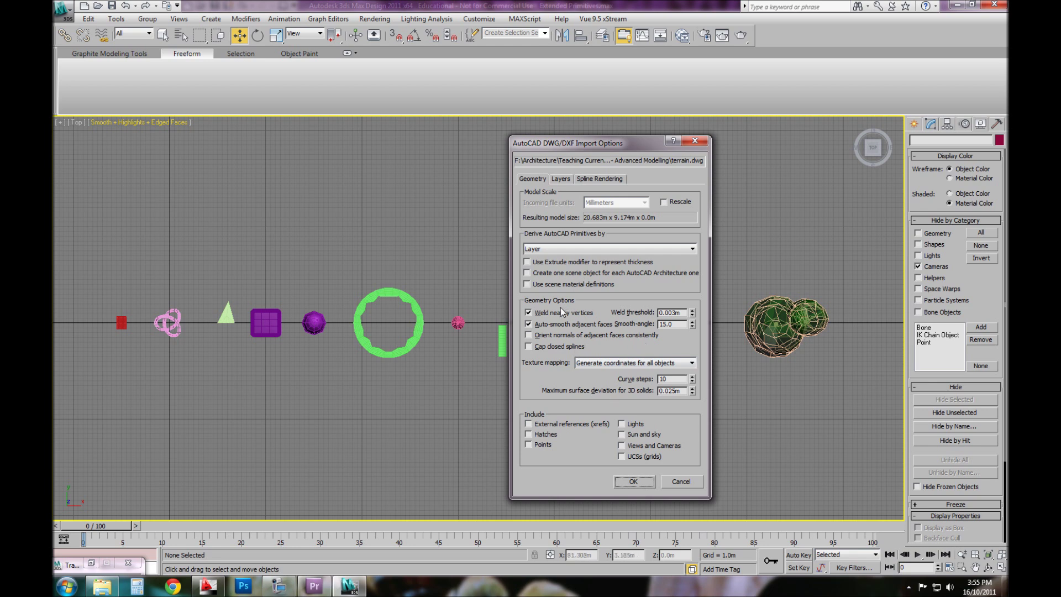
pyautogui.click(278, 586)
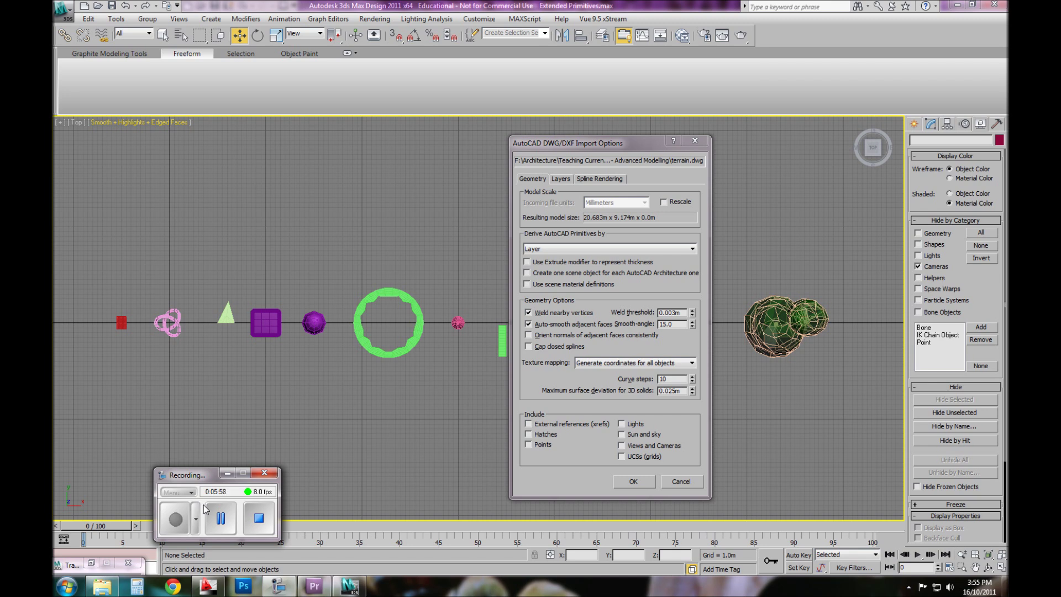
pyautogui.click(541, 392)
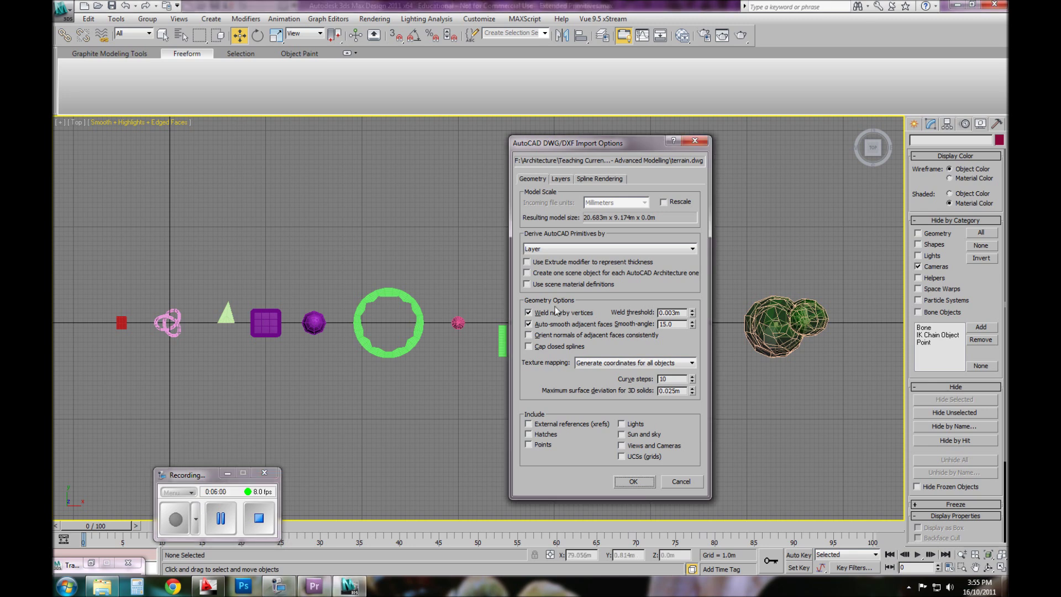
pyautogui.click(227, 473)
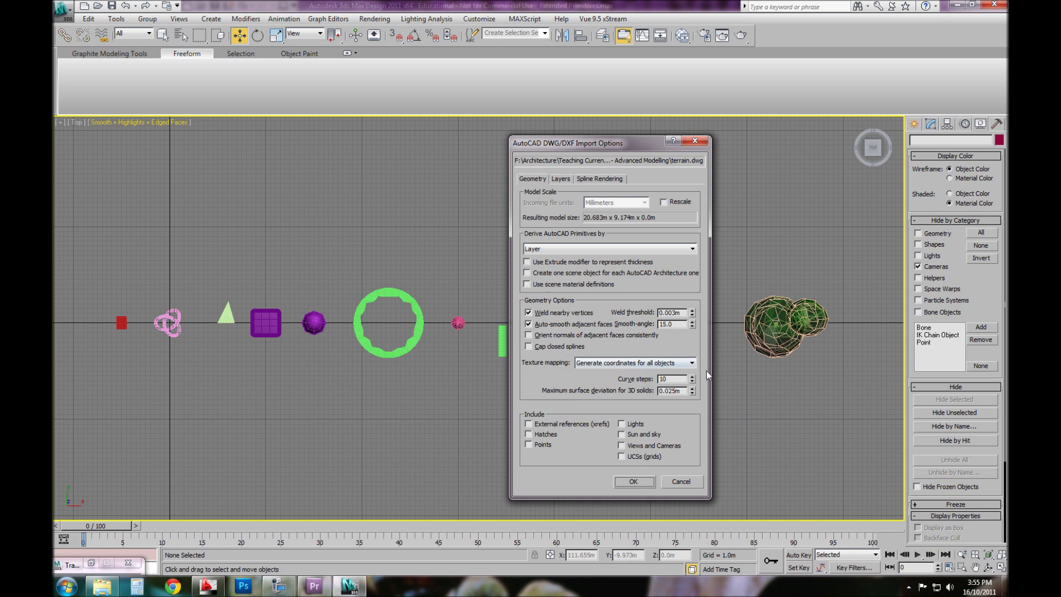
# Step: Import terrain.dwg with primitives derived by layer and texture coordinates generated for all objects
pyautogui.click(604, 363)
pyautogui.click(634, 480)
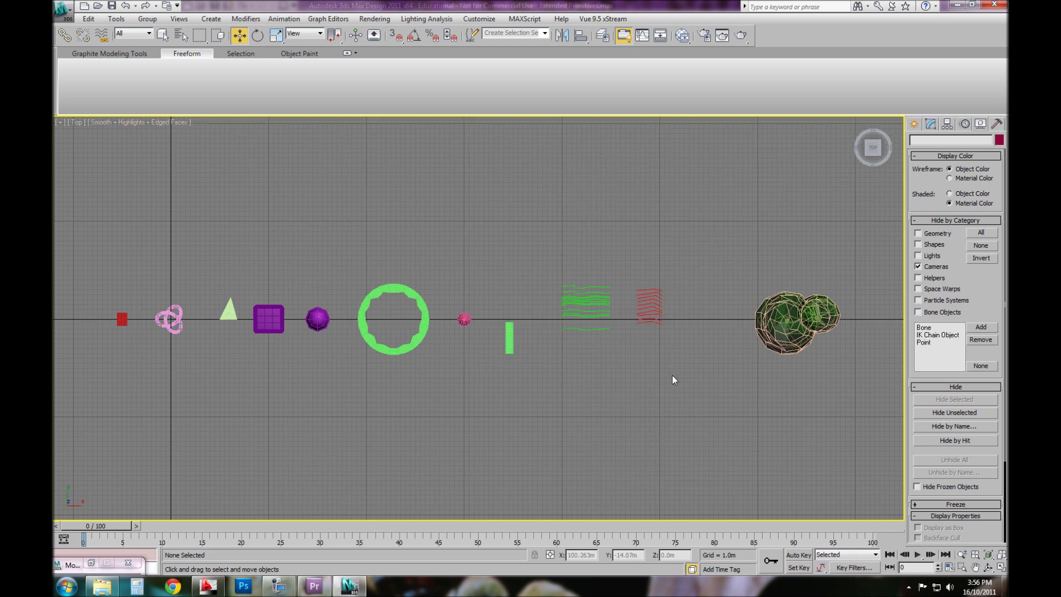
# Step: Inspect the imported contour and stair splines beside the other scene objects, selecting the stairs shape
pyautogui.moveTo(672, 375); pyautogui.dragTo(630, 369, button='middle')
pyautogui.moveTo(380, 269); pyautogui.dragTo(486, 277, button='middle')
pyautogui.scroll(2, 601, 290)
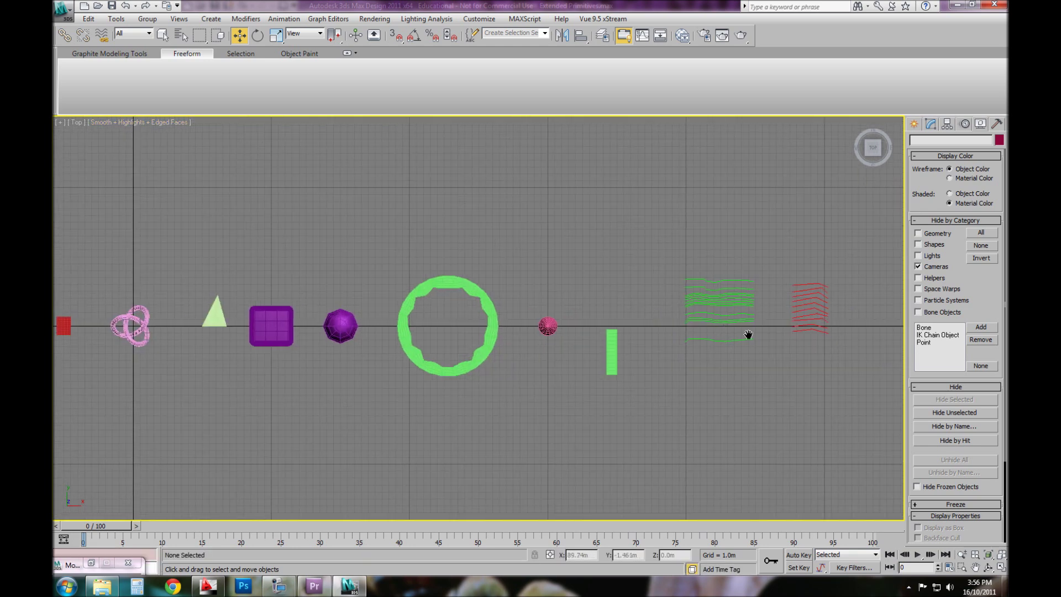
pyautogui.moveTo(748, 334); pyautogui.dragTo(593, 314, button='middle')
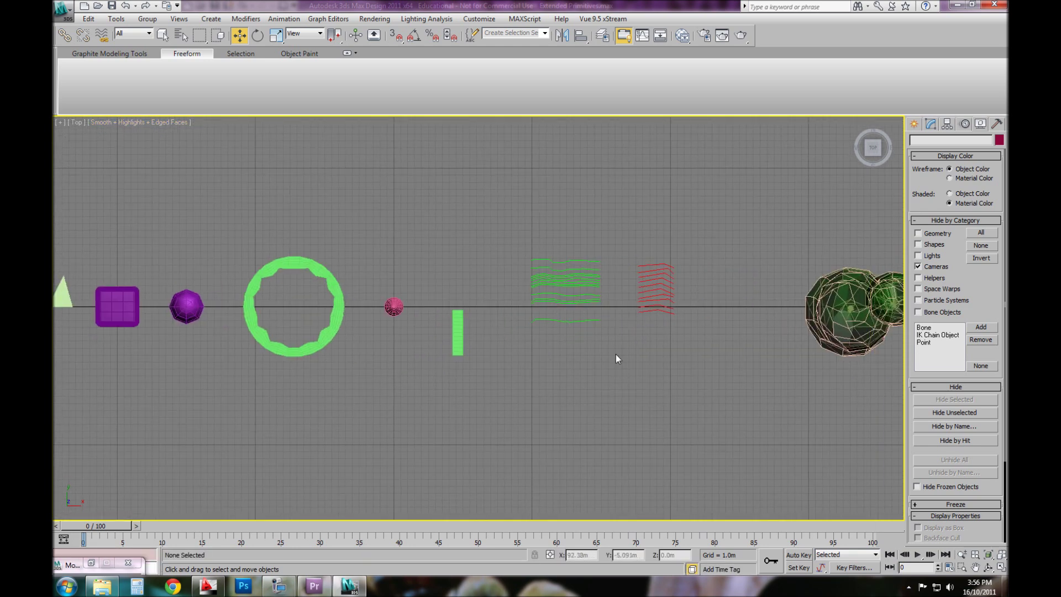
pyautogui.click(658, 273)
pyautogui.moveTo(699, 279); pyautogui.dragTo(648, 283, button='middle')
pyautogui.scroll(-5, 647, 286)
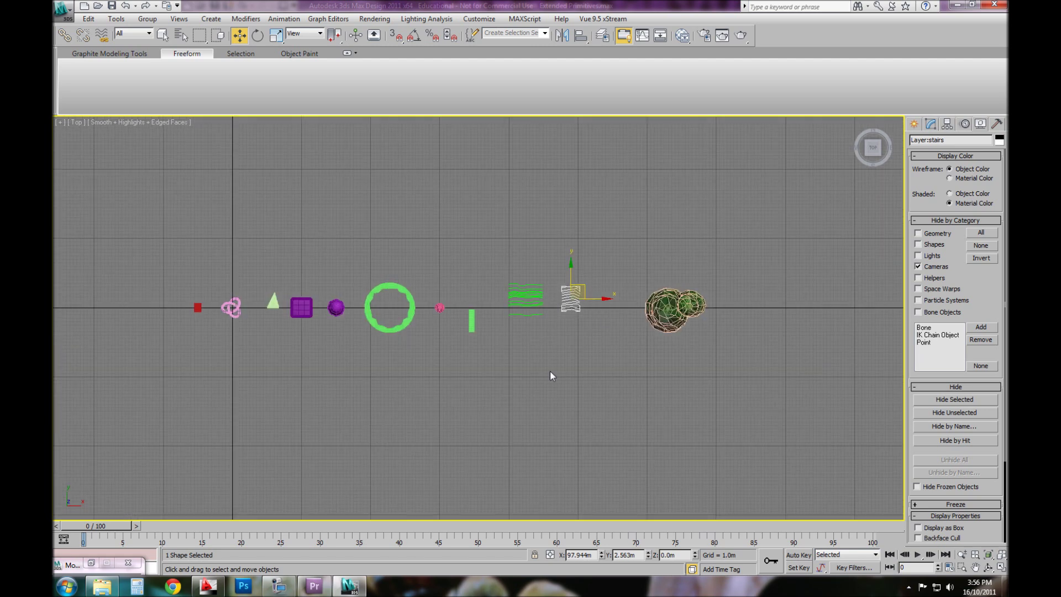
# Step: Switch to AutoCAD, collapse the layer properties palette and bring the full extents of the contour and stair polylines into view
pyautogui.click(208, 585)
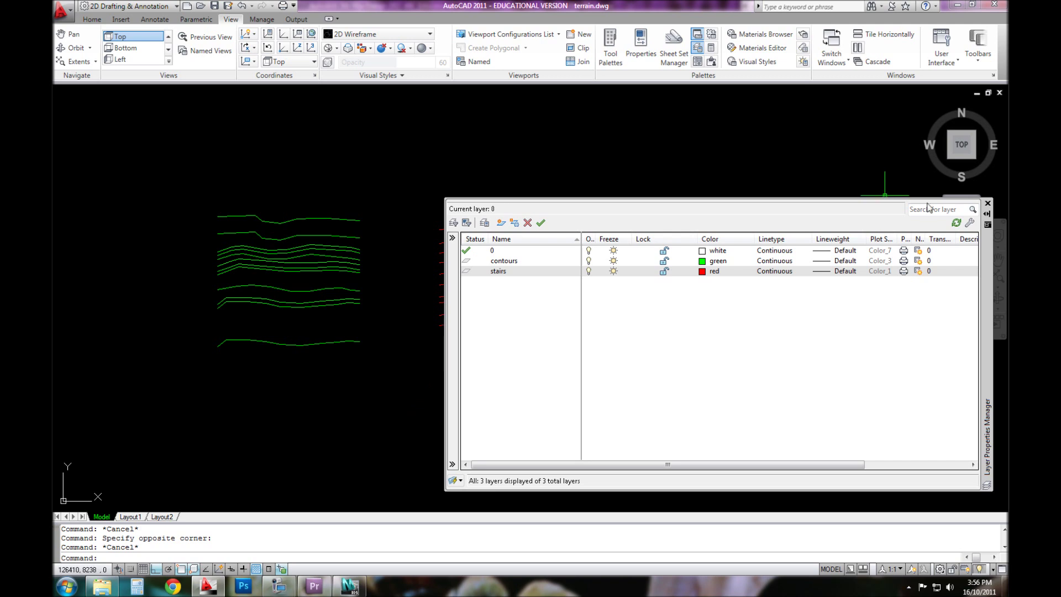
pyautogui.click(987, 213)
pyautogui.moveTo(576, 354); pyautogui.dragTo(703, 343, button='middle')
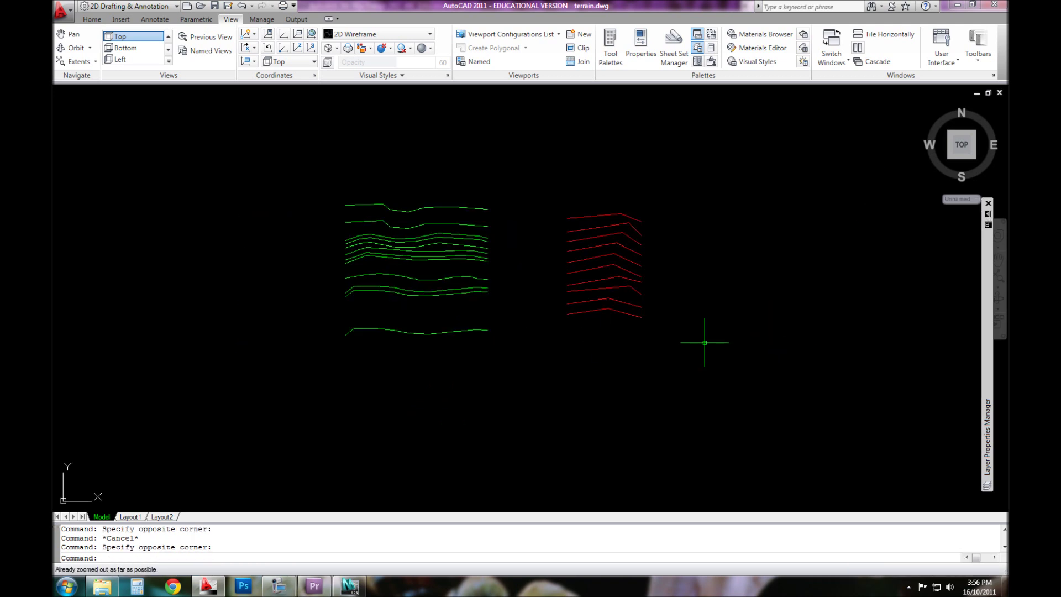
pyautogui.write('z')
pyautogui.press('Return')
pyautogui.write('e')
pyautogui.press('Return')
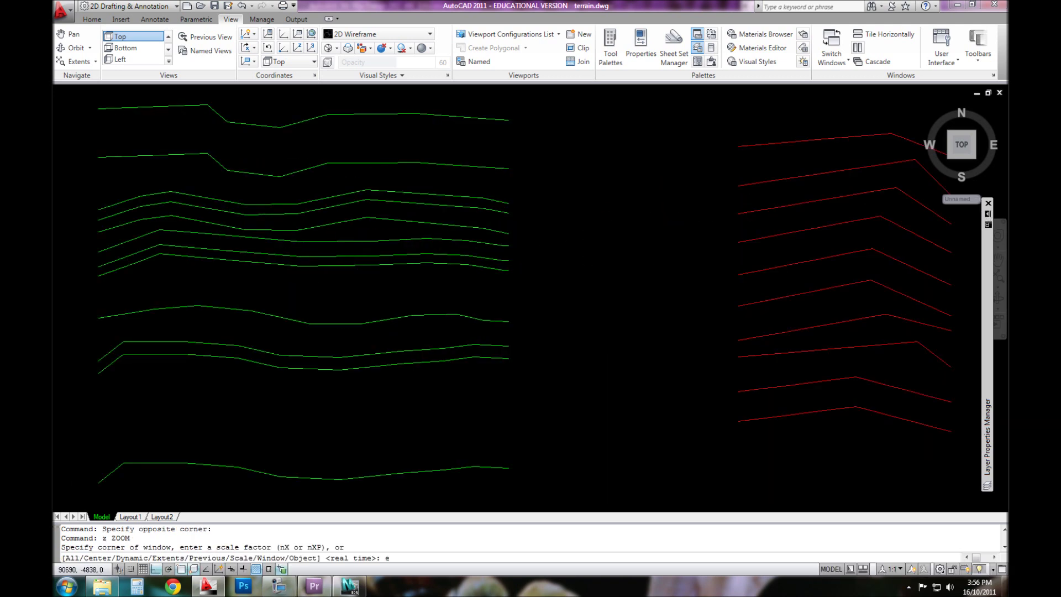
pyautogui.press('Escape')
pyautogui.scroll(-4, 884, 310)
pyautogui.scroll(-1, 545, 381)
pyautogui.moveTo(545, 382)
pyautogui.mouseDown(button='middle')
pyautogui.moveTo(795, 390)
pyautogui.moveTo(508, 408)
pyautogui.mouseUp(button='middle')
pyautogui.press('Escape')
pyautogui.write('di')
pyautogui.press('Return')
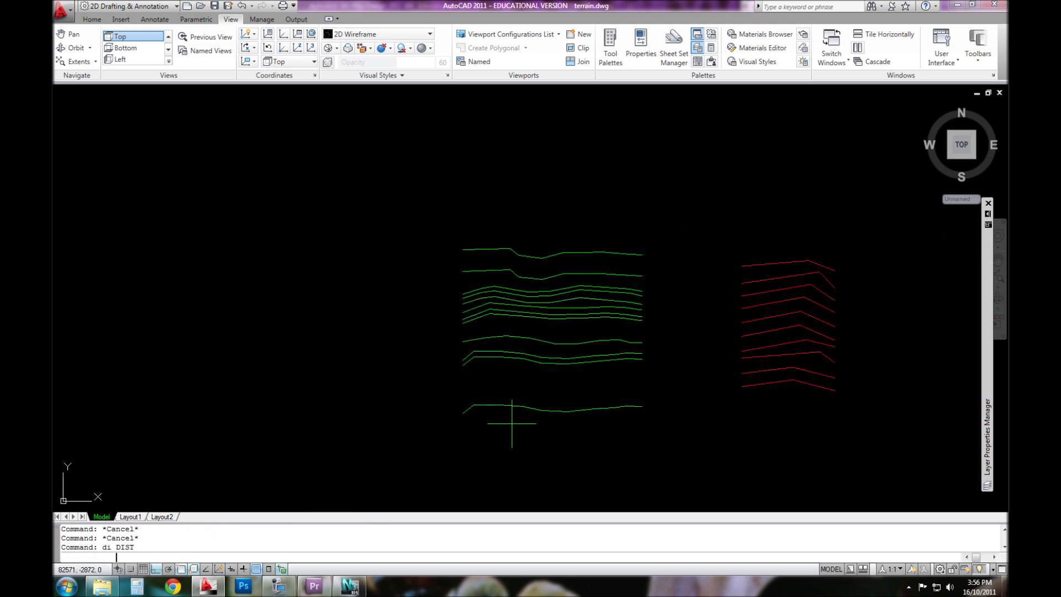
pyautogui.click(464, 410)
pyautogui.moveTo(134, 430); pyautogui.dragTo(472, 444, button='middle')
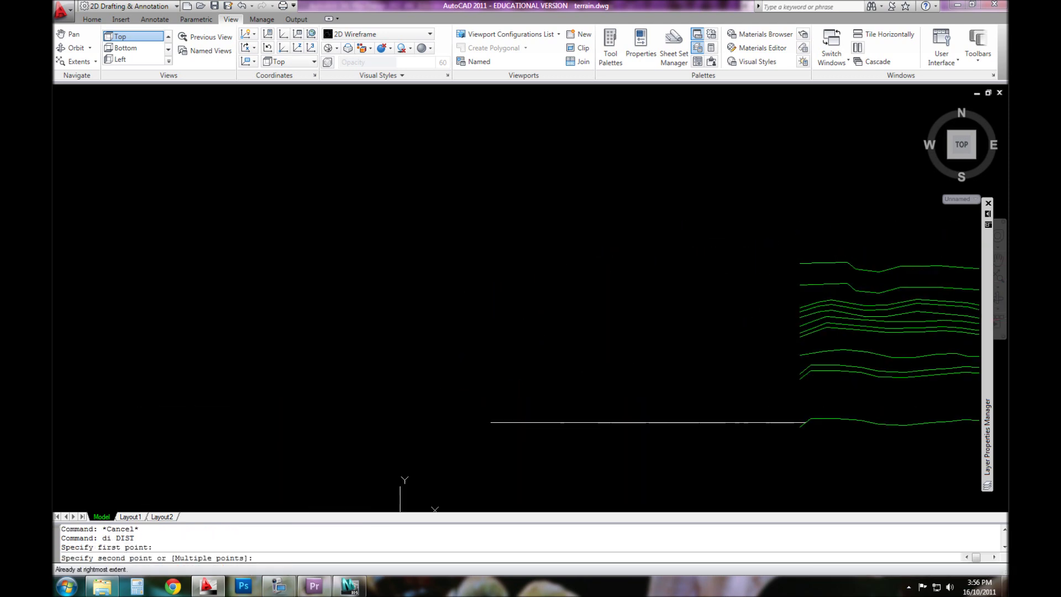
pyautogui.press('Escape')
# Step: Draw a polyline from the origin 0,0 to the green contour lines and zoom to the drawing extents
pyautogui.write('pl')
pyautogui.press('Return')
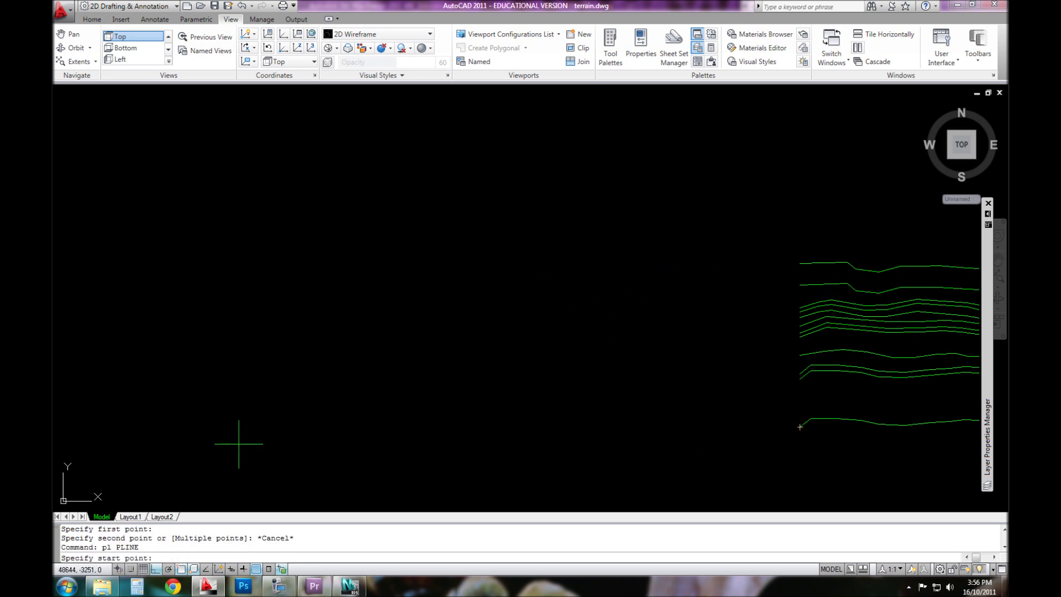
pyautogui.write('0,0')
pyautogui.press('Return')
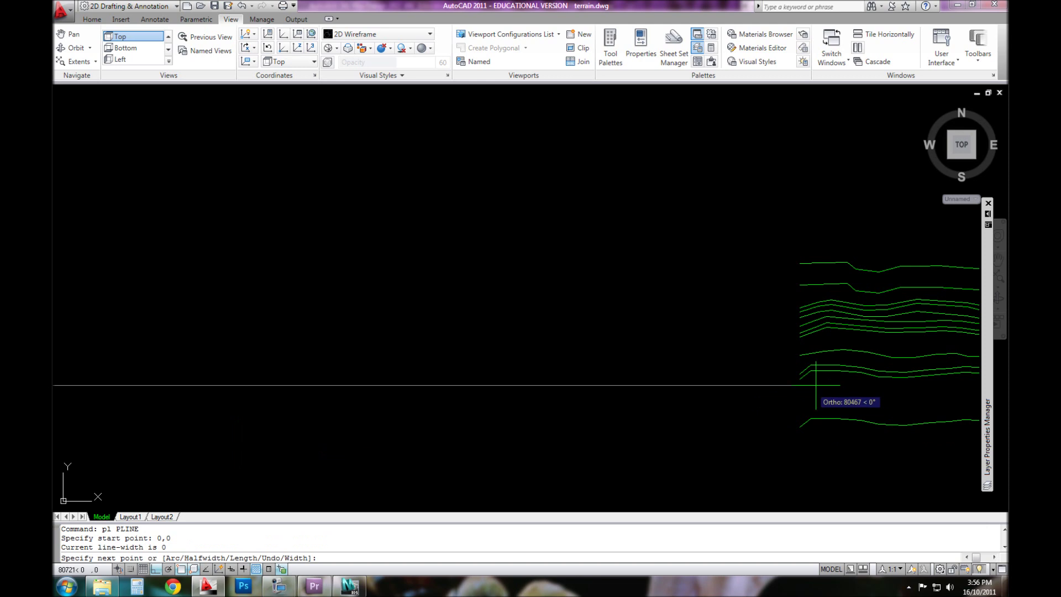
pyautogui.click(813, 371)
pyautogui.press('Escape')
pyautogui.write('z')
pyautogui.press('Return')
pyautogui.write('e')
pyautogui.press('Return')
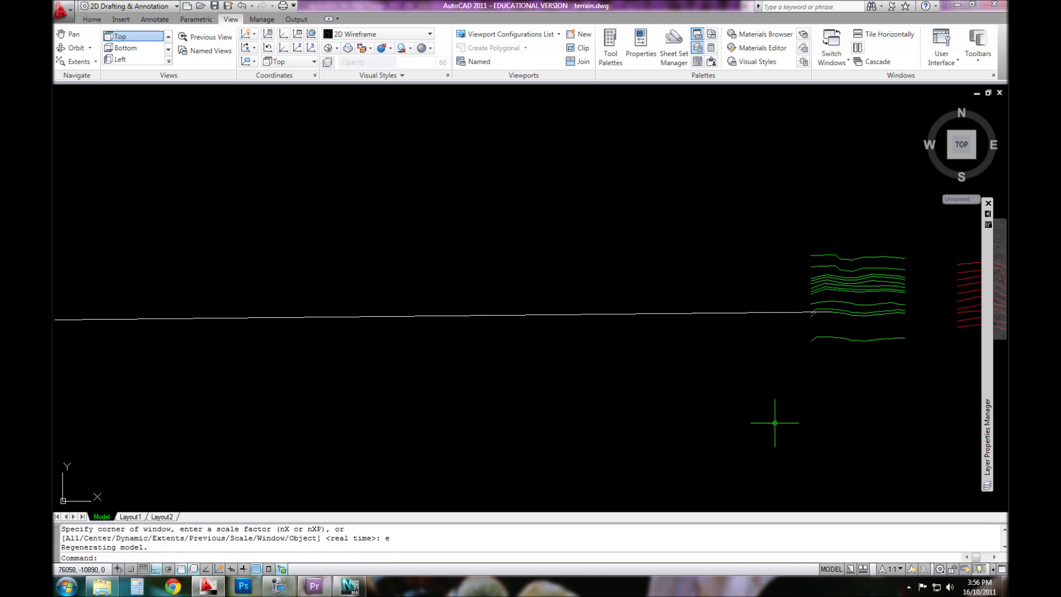
# Step: Erase the polyline running from the origin to the contour lines
pyautogui.click(549, 403)
pyautogui.click(516, 367)
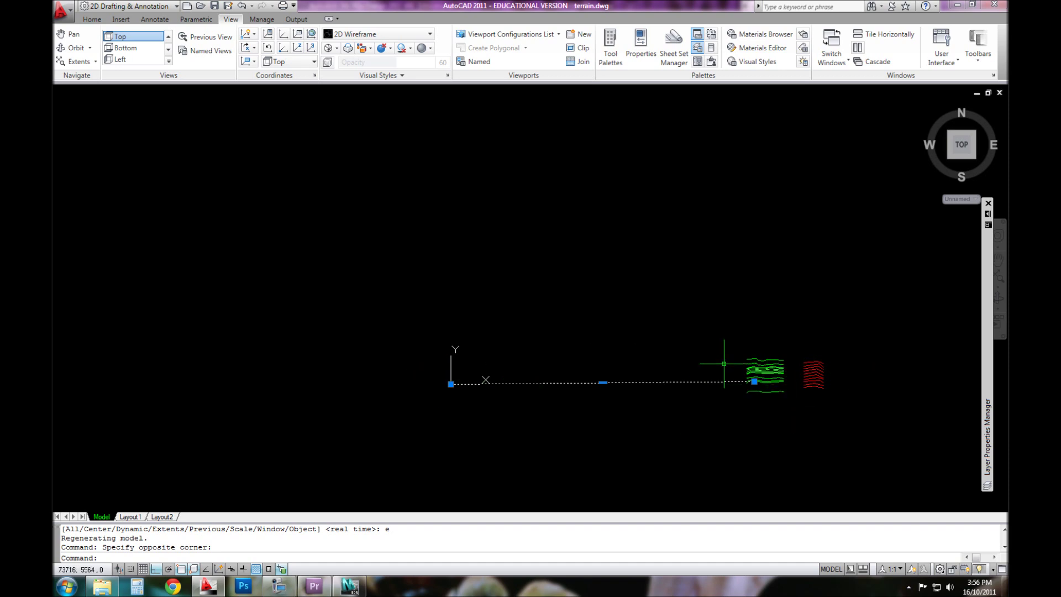
pyautogui.click(499, 360)
pyautogui.press('Delete')
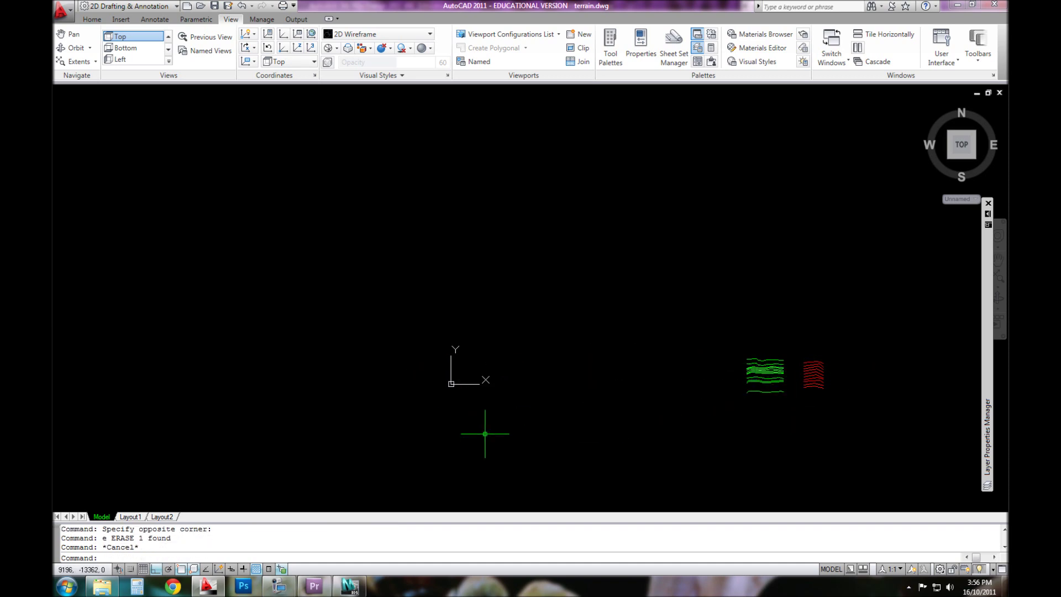
# Step: Return to 3ds Max and compare the imported splines' distance from the origin with their placement in AutoCAD
pyautogui.hotkey('alt', 'Tab')
pyautogui.click(476, 300)
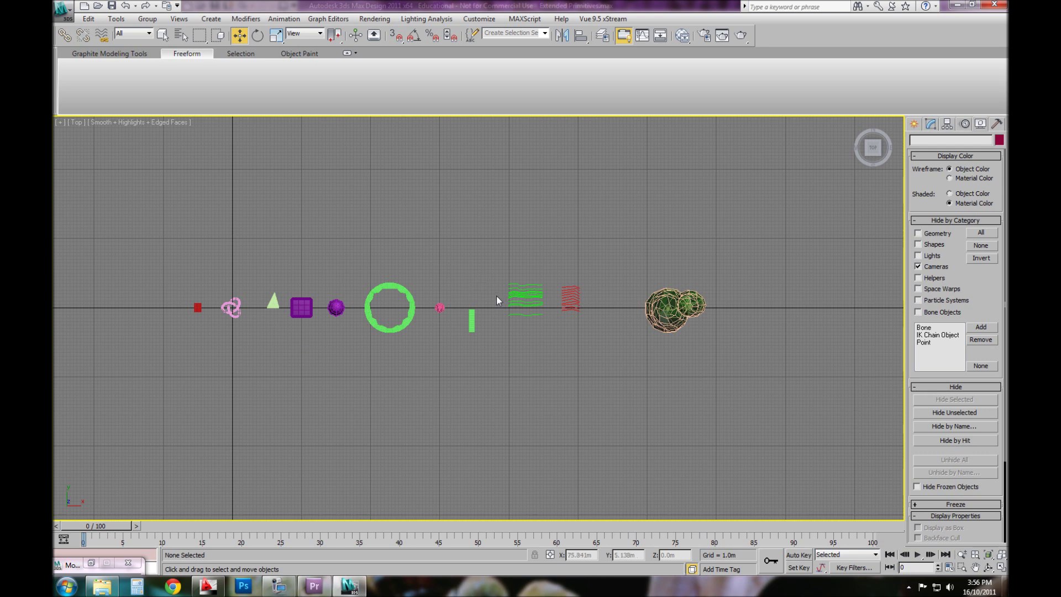
pyautogui.moveTo(313, 354); pyautogui.dragTo(406, 367, button='middle')
pyautogui.scroll(2, 317, 368)
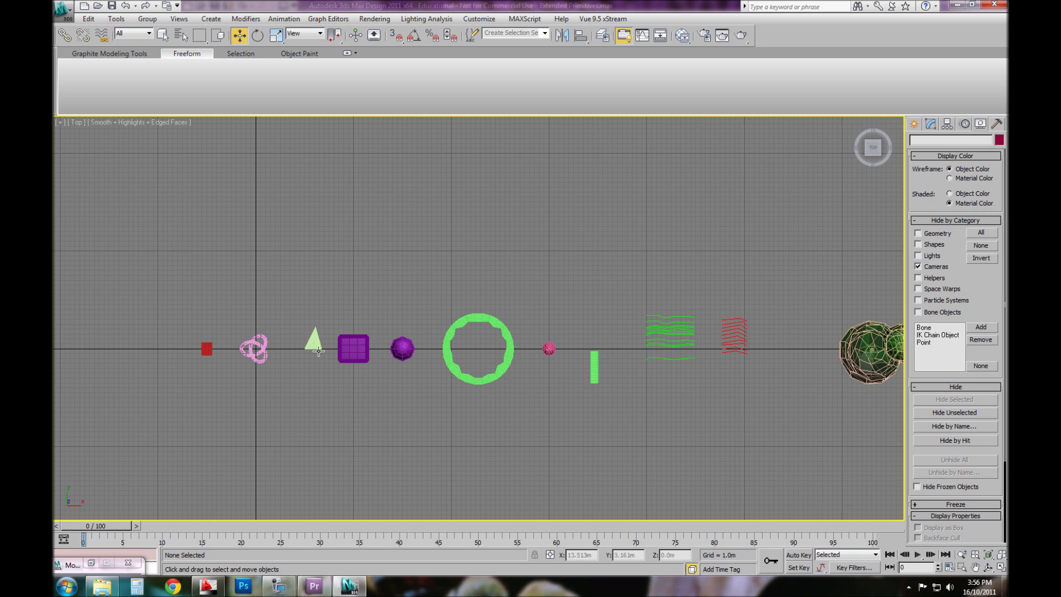
pyautogui.moveTo(463, 301); pyautogui.dragTo(426, 509, button='middle')
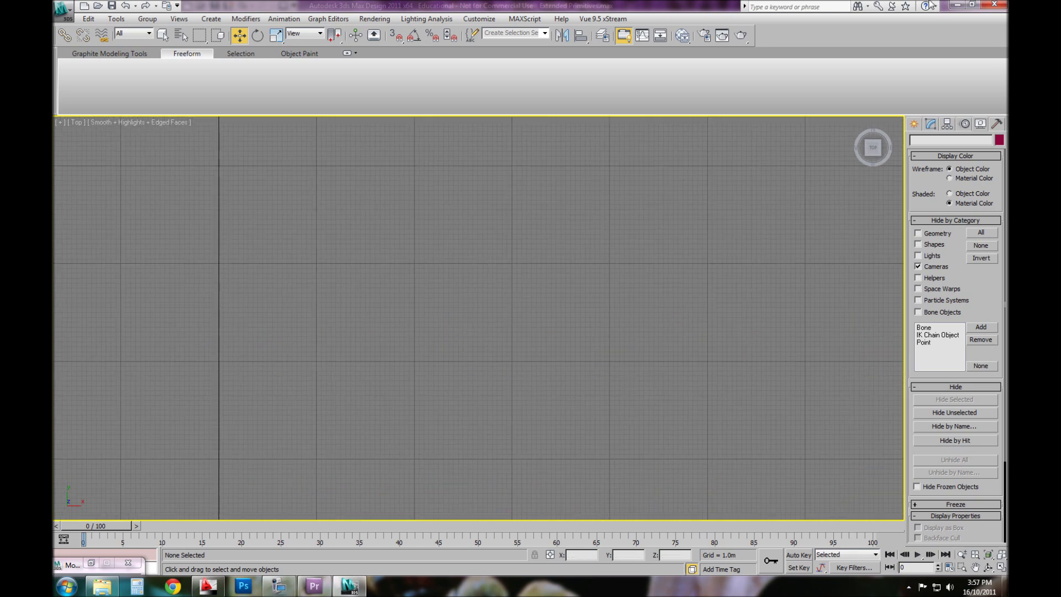
pyautogui.moveTo(610, 352); pyautogui.dragTo(695, 139, button='middle')
pyautogui.moveTo(676, 338); pyautogui.dragTo(509, 299, button='middle')
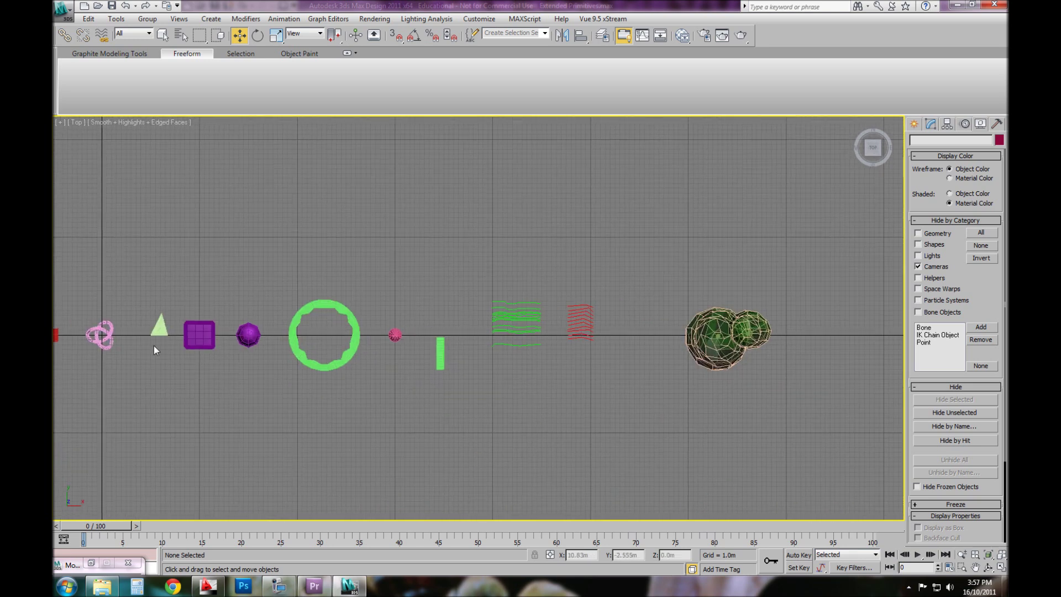
pyautogui.scroll(3, 506, 346)
pyautogui.scroll(-3, 476, 357)
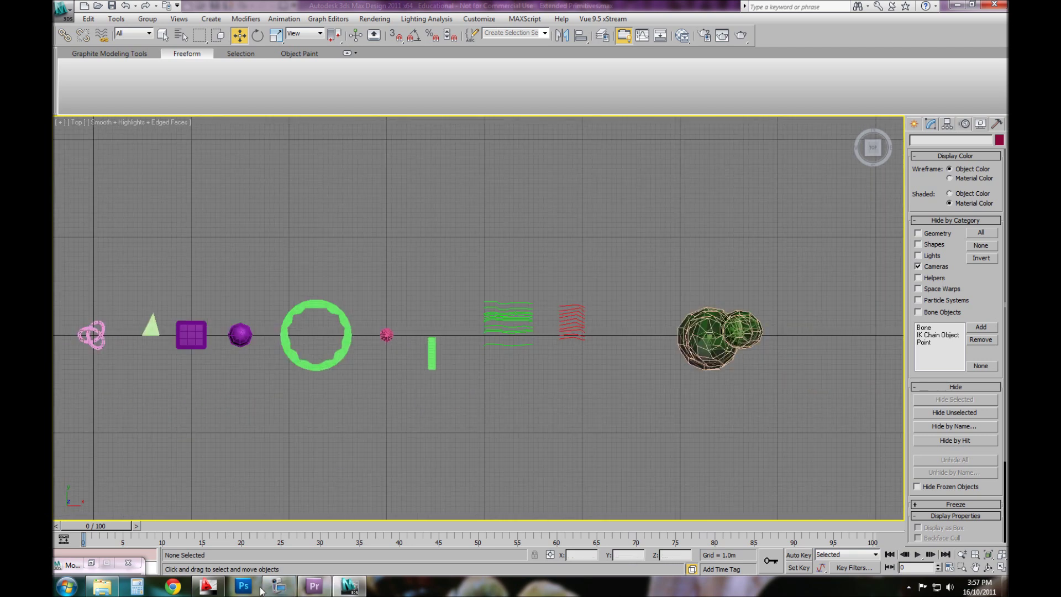
pyautogui.click(213, 587)
pyautogui.click(356, 587)
# Step: Inspect the imported contour and stair shapes up close in a perspective view, selecting both together and deselecting them
pyautogui.scroll(3, 531, 301)
pyautogui.moveTo(631, 430); pyautogui.dragTo(568, 368, button='middle')
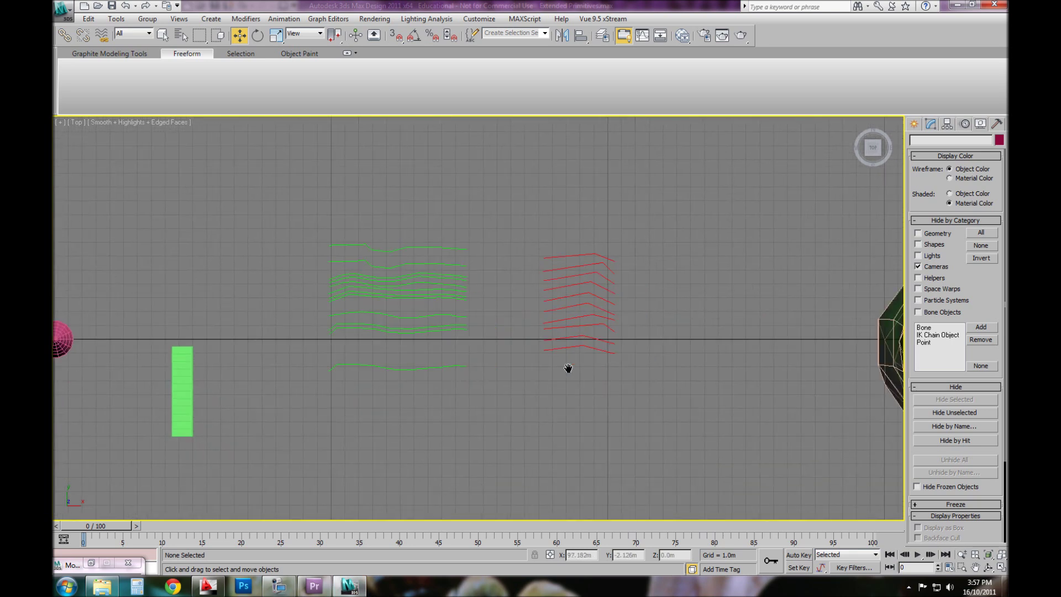
pyautogui.press('p')
pyautogui.keyDown('alt'); pyautogui.moveTo(412, 379); pyautogui.dragTo(467, 315, button='middle'); pyautogui.keyUp('alt')
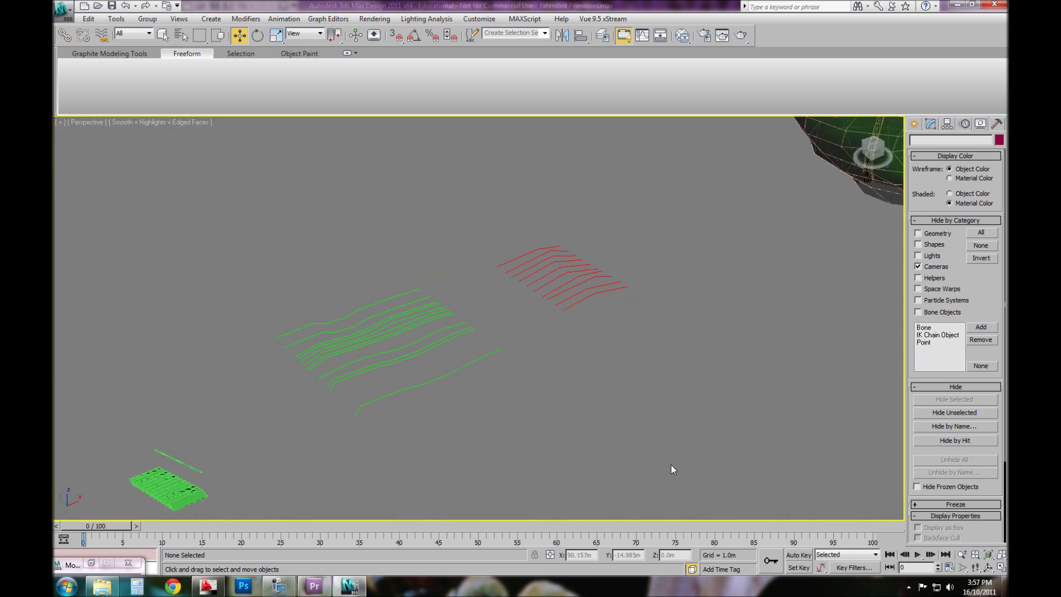
pyautogui.moveTo(670, 469); pyautogui.dragTo(369, 217)
pyautogui.moveTo(471, 295); pyautogui.dragTo(523, 353, button='middle')
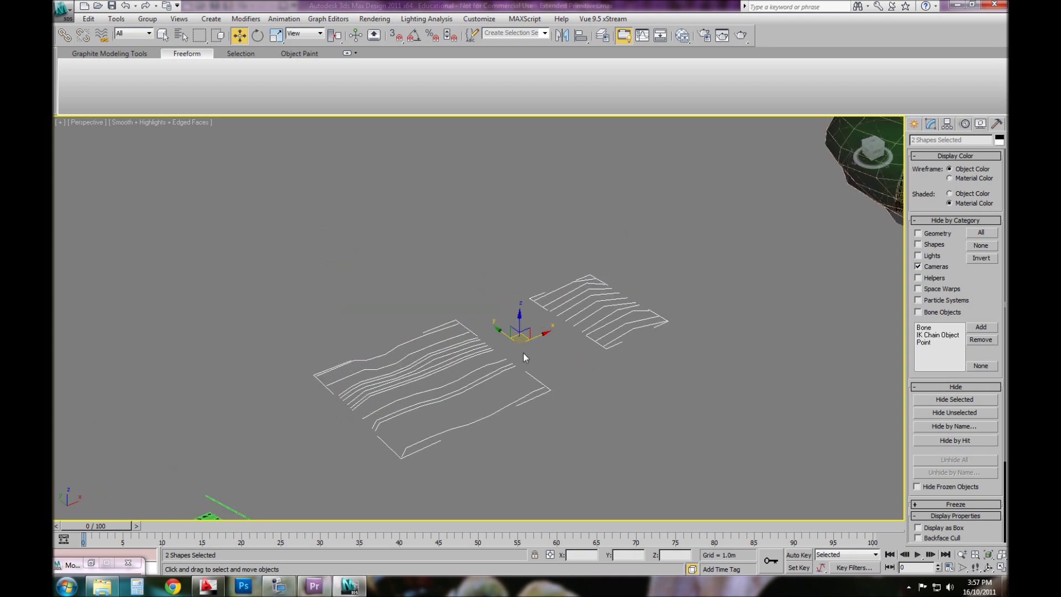
pyautogui.scroll(2, 501, 305)
pyautogui.moveTo(499, 302); pyautogui.dragTo(471, 270, button='middle')
pyautogui.click(559, 413)
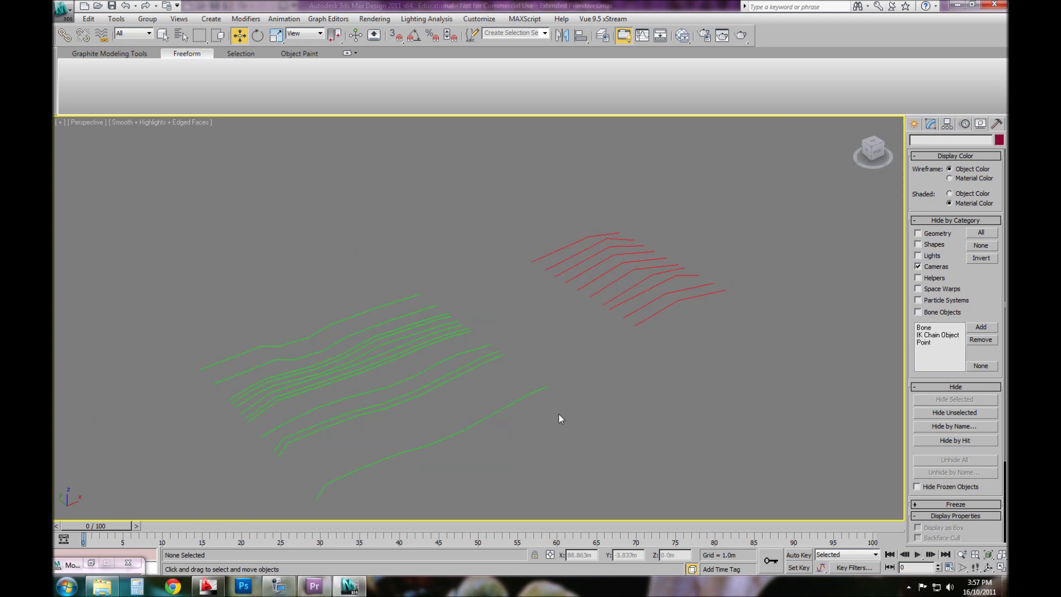
pyautogui.moveTo(559, 413); pyautogui.dragTo(635, 413, button='middle')
pyautogui.moveTo(635, 414); pyautogui.dragTo(406, 258)
pyautogui.click(610, 409)
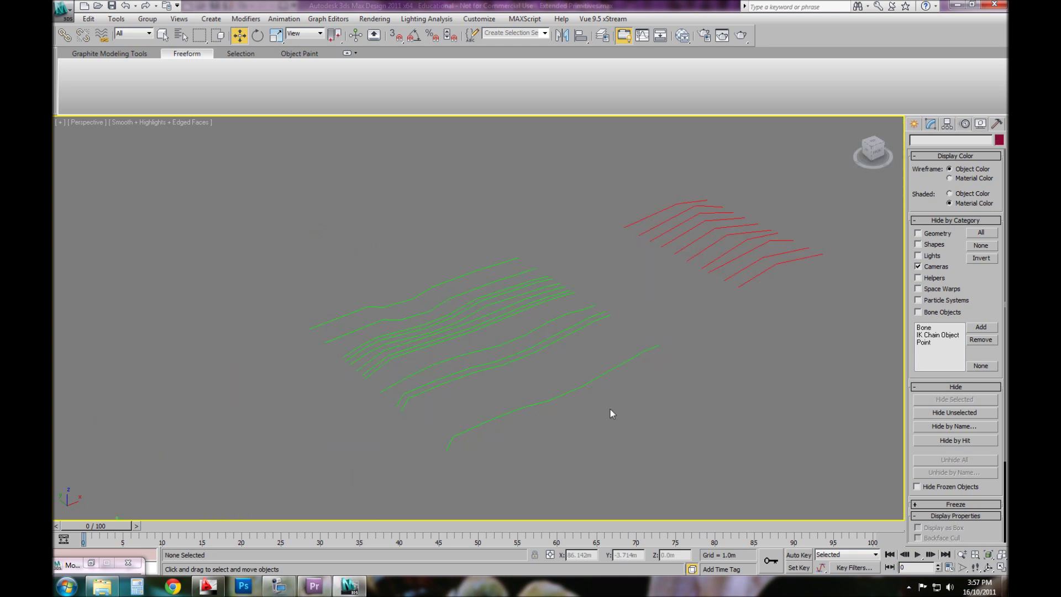
# Step: Isolate the Layer:contours shape from the rest of the scene
pyautogui.click(487, 370)
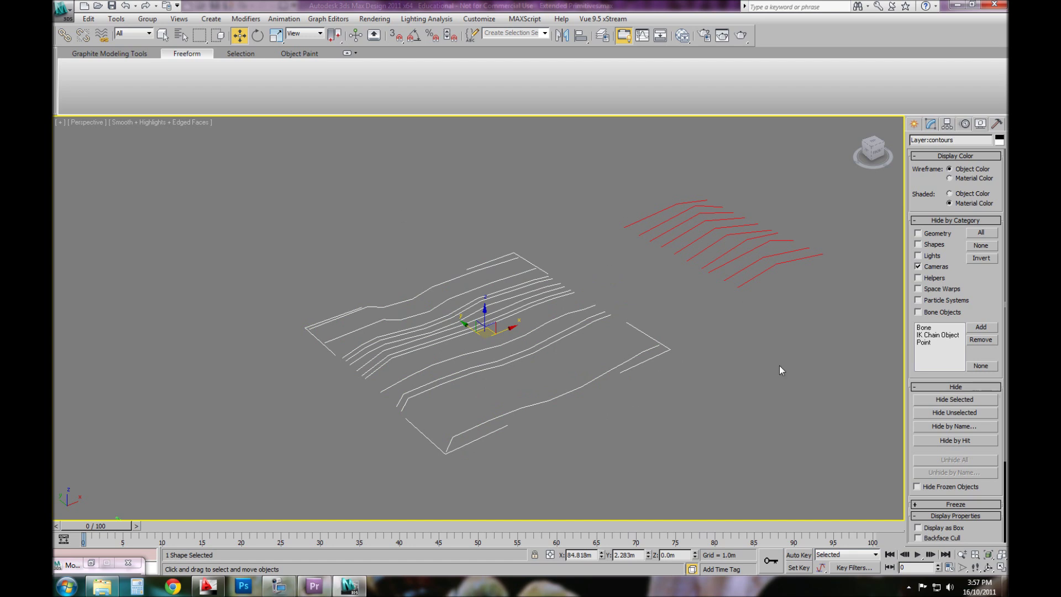
pyautogui.hotkey('alt', 'q')
pyautogui.scroll(-5, 627, 322)
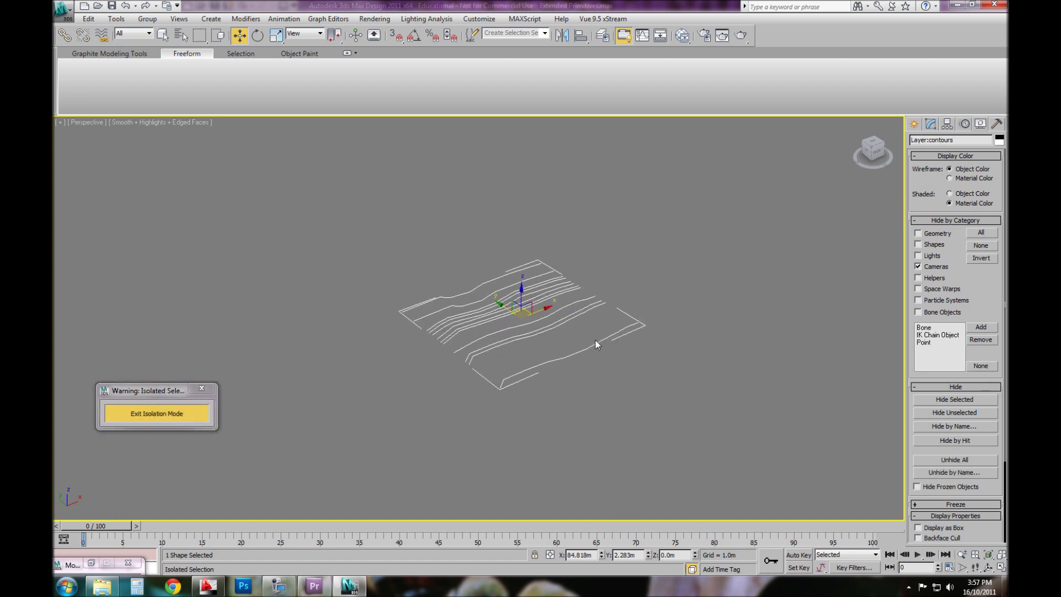
pyautogui.moveTo(641, 294); pyautogui.dragTo(628, 324, button='middle')
pyautogui.click(540, 358)
pyautogui.click(543, 356)
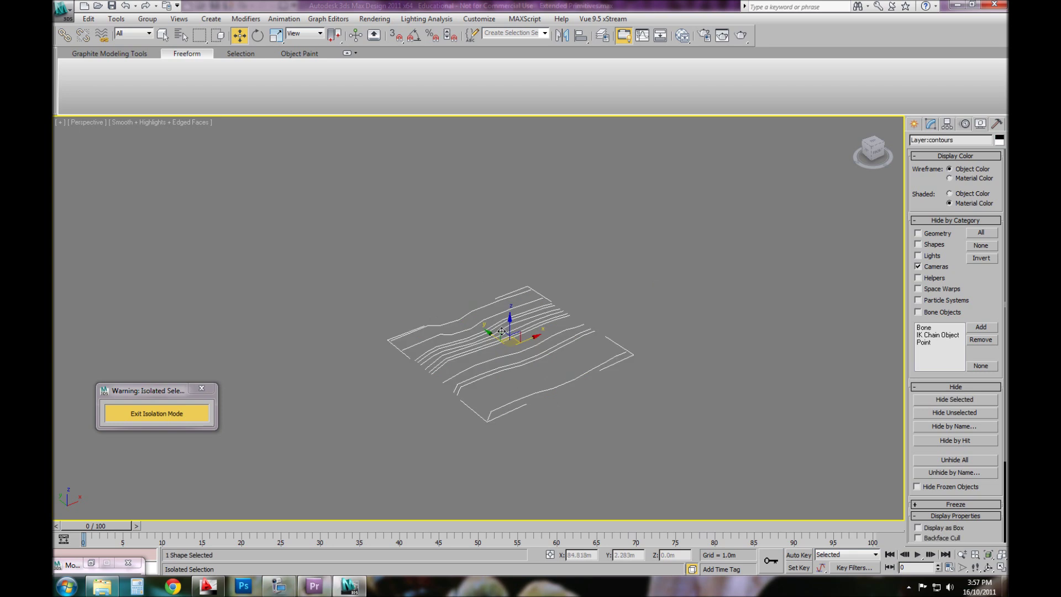
# Step: Inspect the isolated contour splines from several angles, including a low side view
pyautogui.keyDown('alt'); pyautogui.moveTo(494, 353); pyautogui.dragTo(458, 354, button='middle'); pyautogui.keyUp('alt')
pyautogui.click(532, 361)
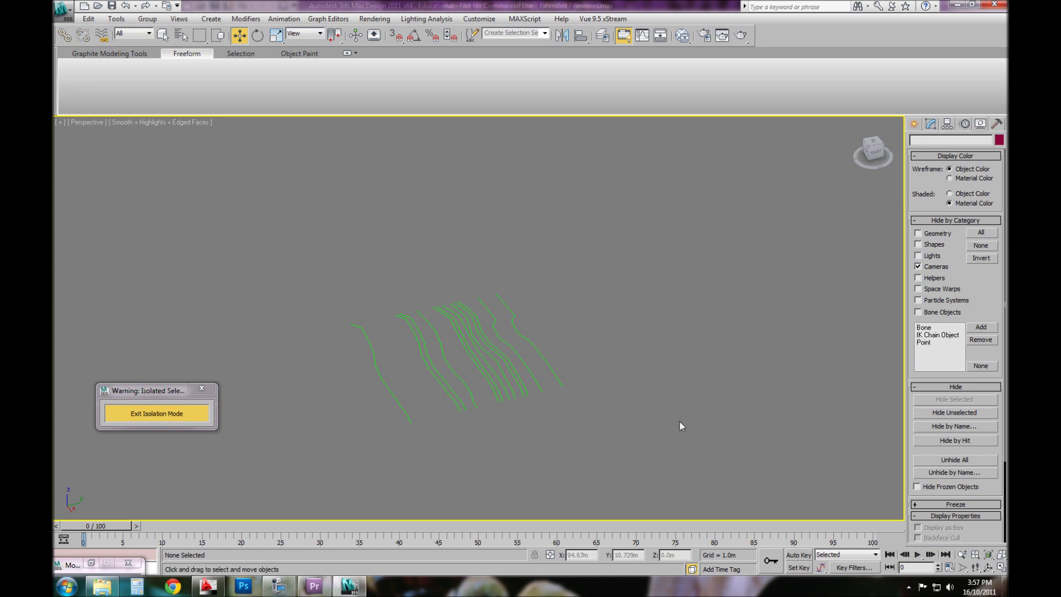
pyautogui.keyDown('alt'); pyautogui.moveTo(477, 413); pyautogui.dragTo(434, 368, button='middle'); pyautogui.keyUp('alt')
pyautogui.click(452, 380)
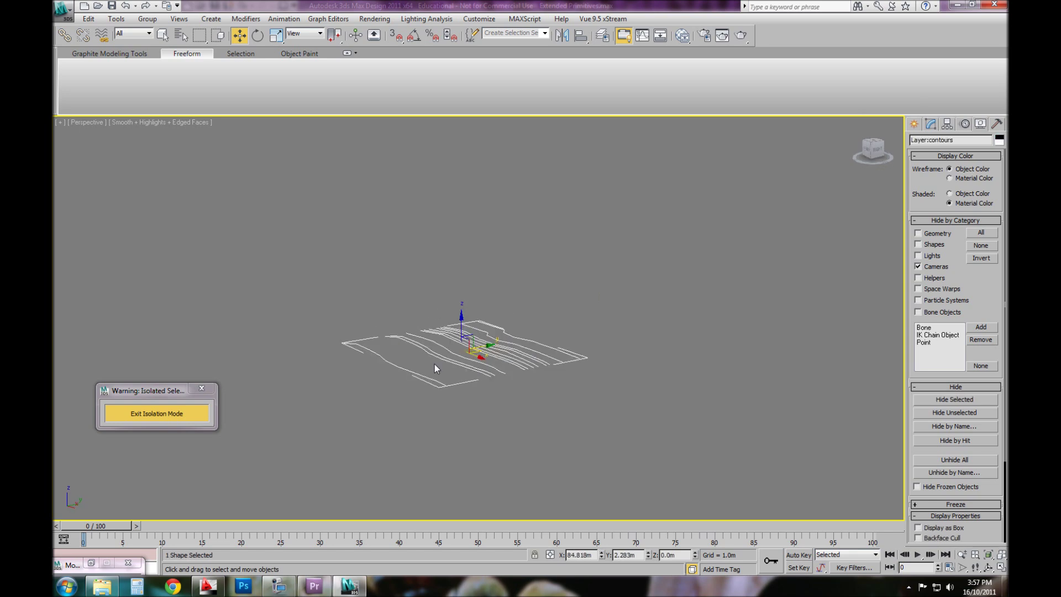
pyautogui.click(521, 391)
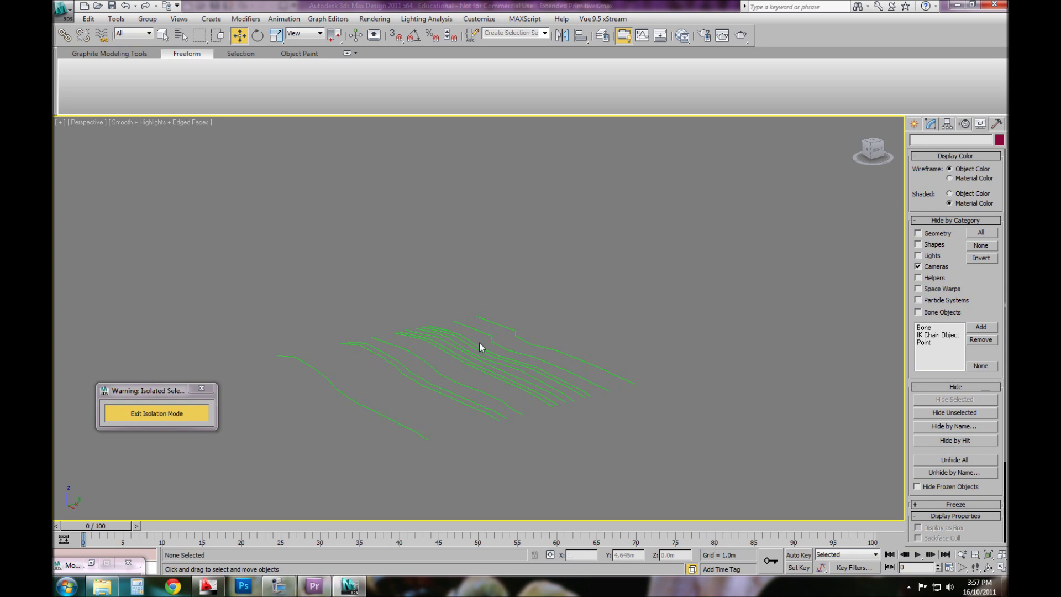
pyautogui.keyDown('alt'); pyautogui.moveTo(469, 370); pyautogui.dragTo(473, 422, button='middle'); pyautogui.keyUp('alt')
# Step: Select the contours shape and show its Editable Spline modification settings
pyautogui.click(495, 385)
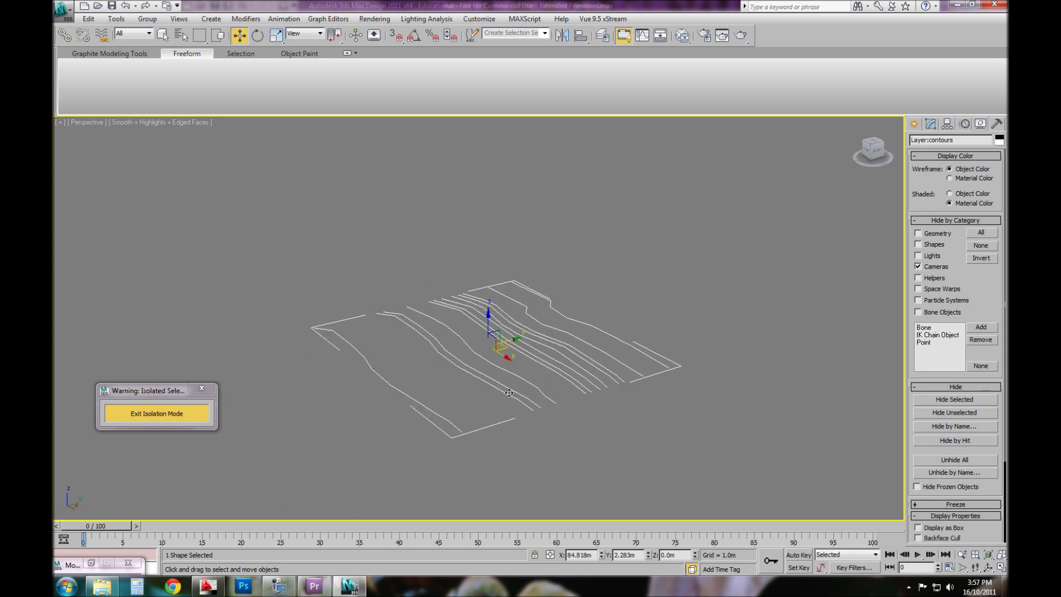
pyautogui.click(931, 124)
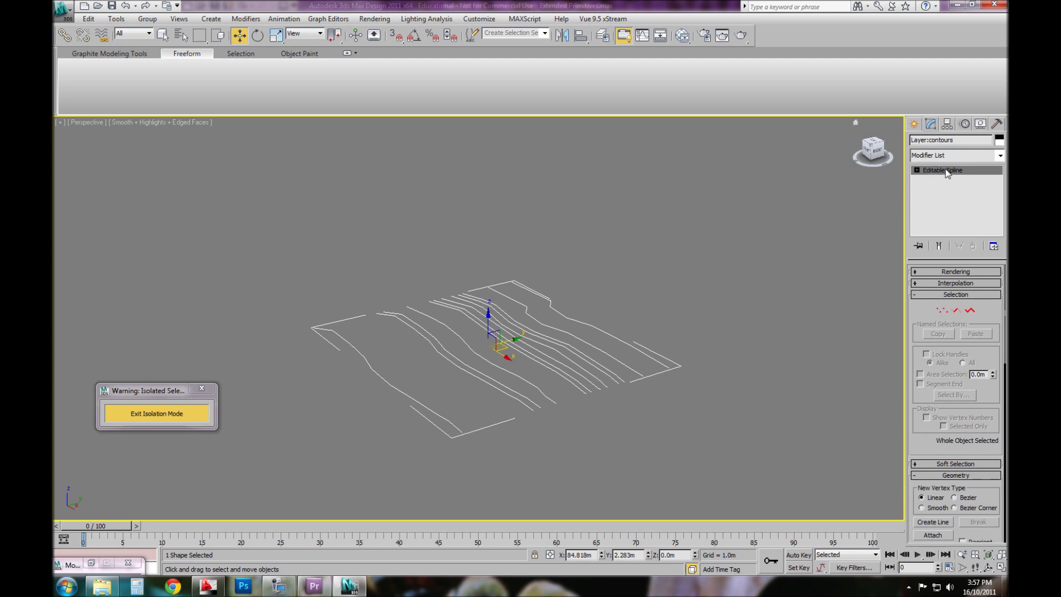
pyautogui.click(659, 416)
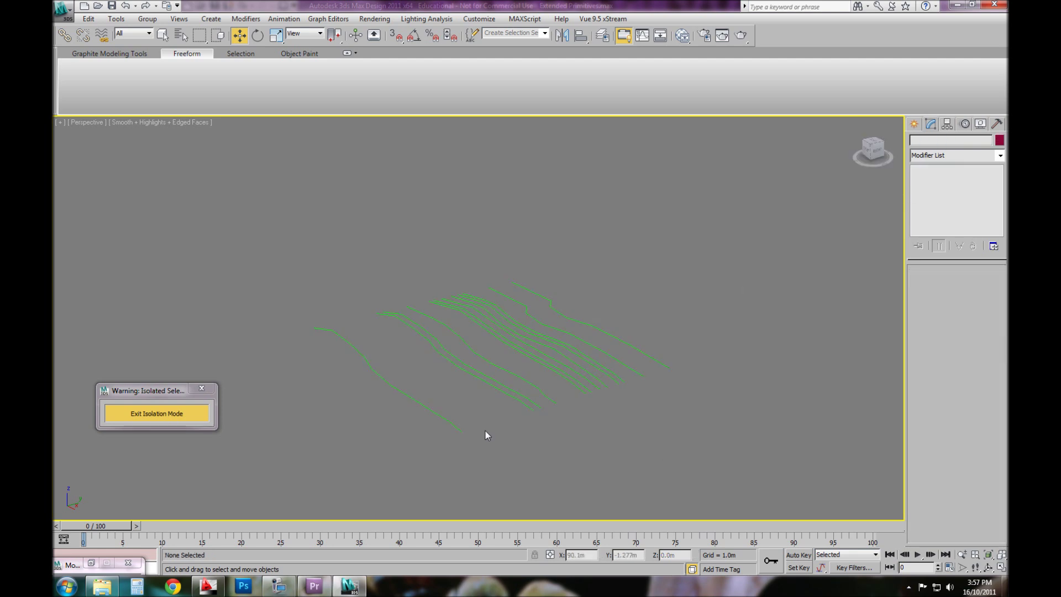
pyautogui.click(552, 363)
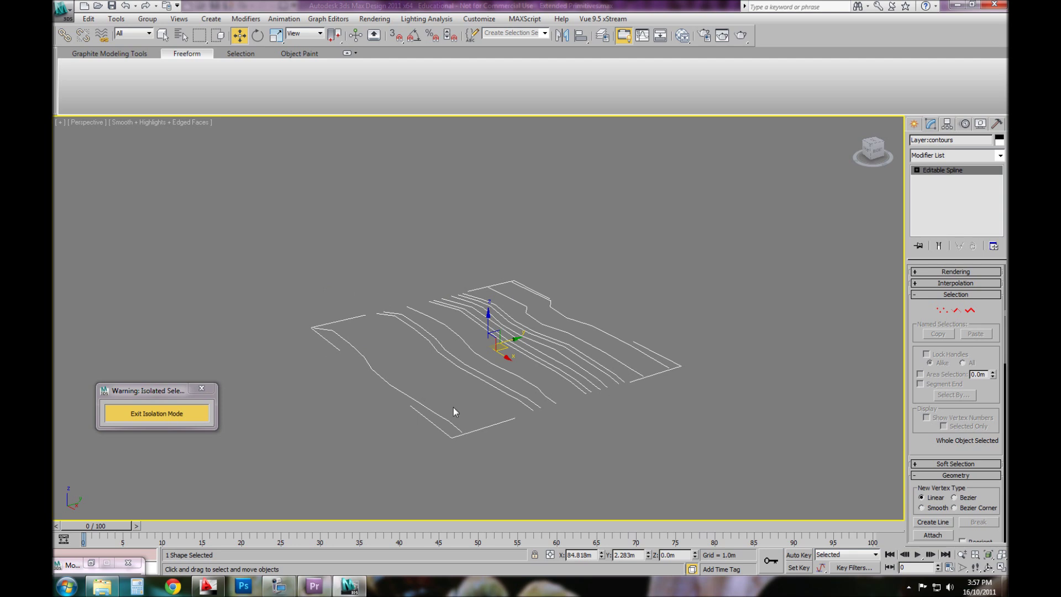
pyautogui.click(801, 370)
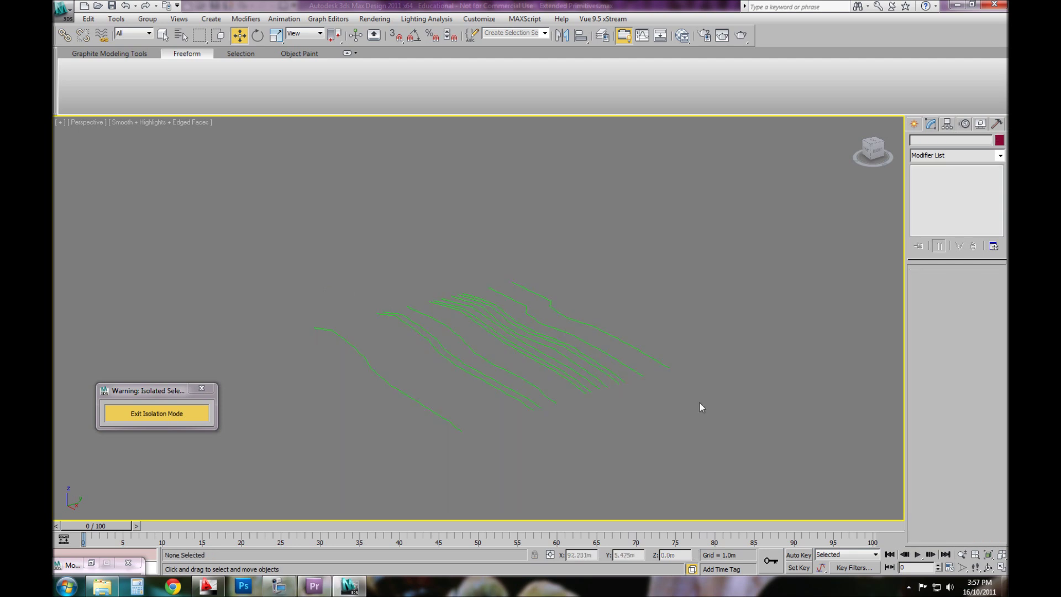
pyautogui.click(565, 342)
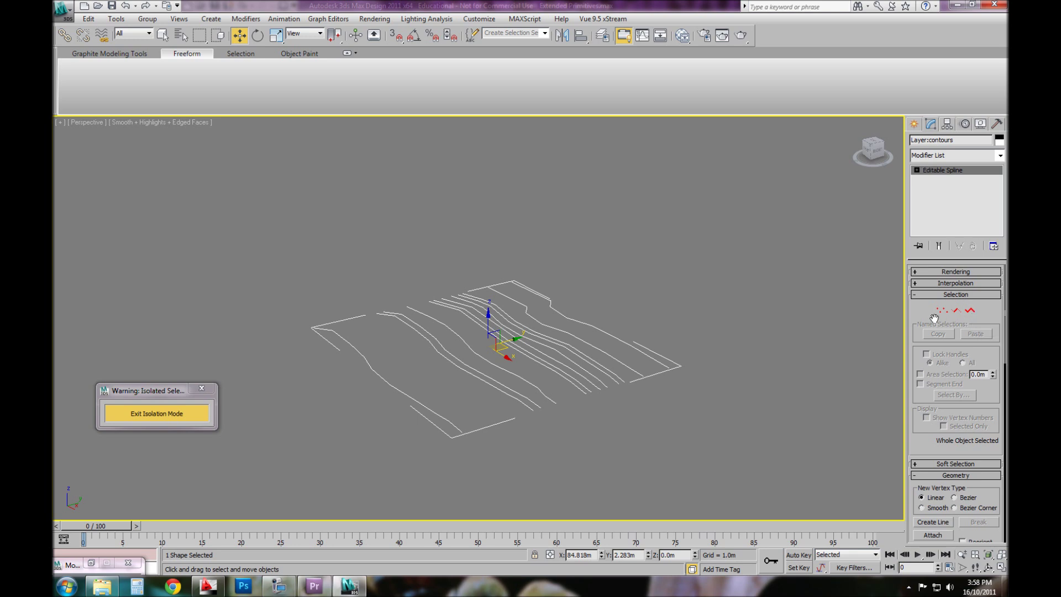
# Step: Select every spline of the contours shape except the lowest one and restore the four-viewport layout
pyautogui.click(970, 310)
pyautogui.moveTo(734, 398); pyautogui.dragTo(464, 324)
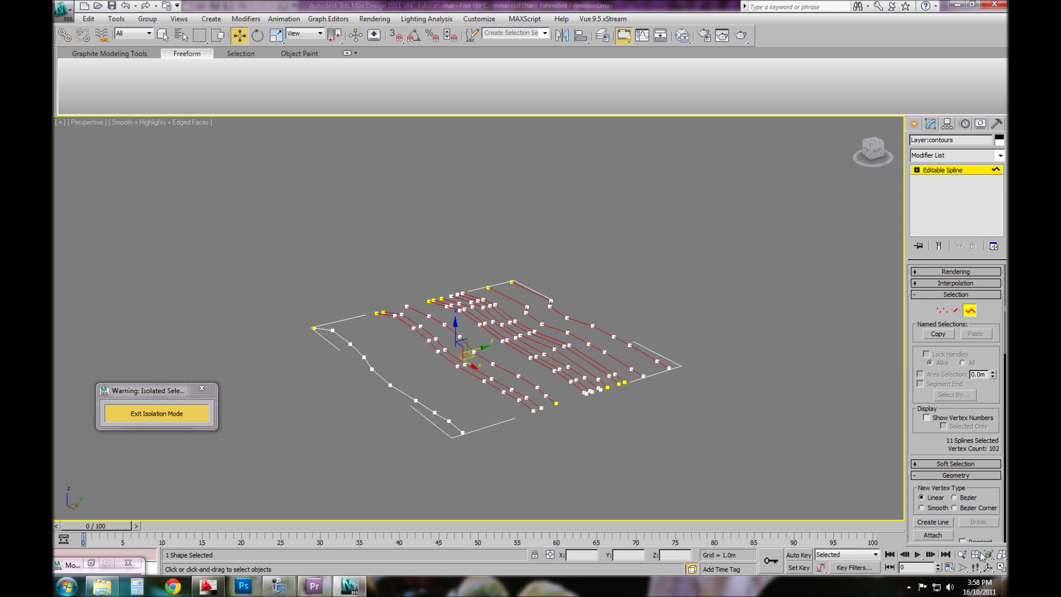
pyautogui.click(1001, 567)
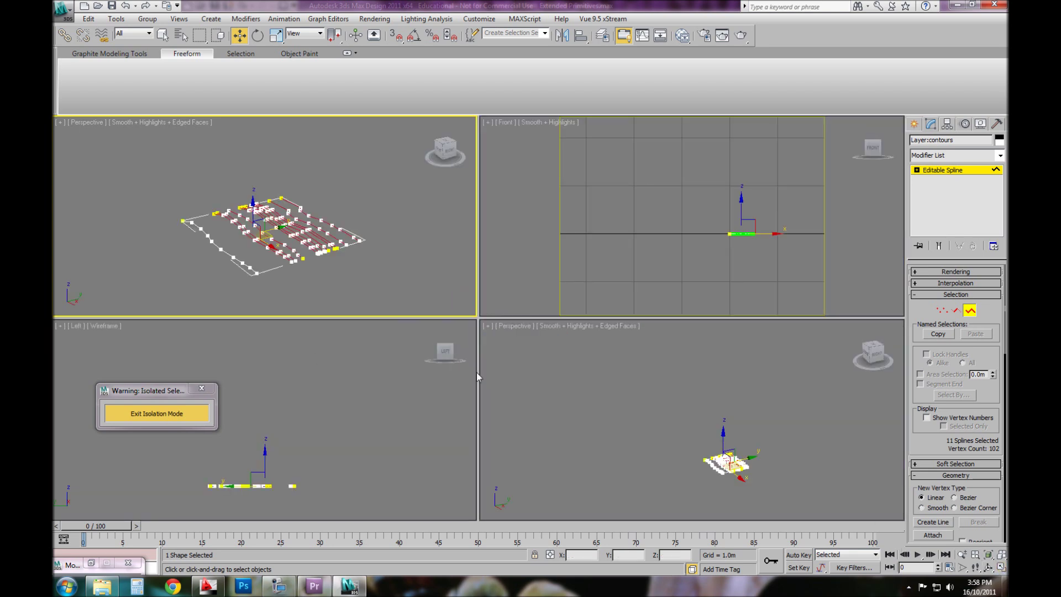
# Step: Change the Left viewport to a Right view
pyautogui.moveTo(273, 470); pyautogui.dragTo(328, 427, button='middle')
pyautogui.scroll(5, 332, 428)
pyautogui.moveTo(445, 491); pyautogui.dragTo(430, 435, button='middle')
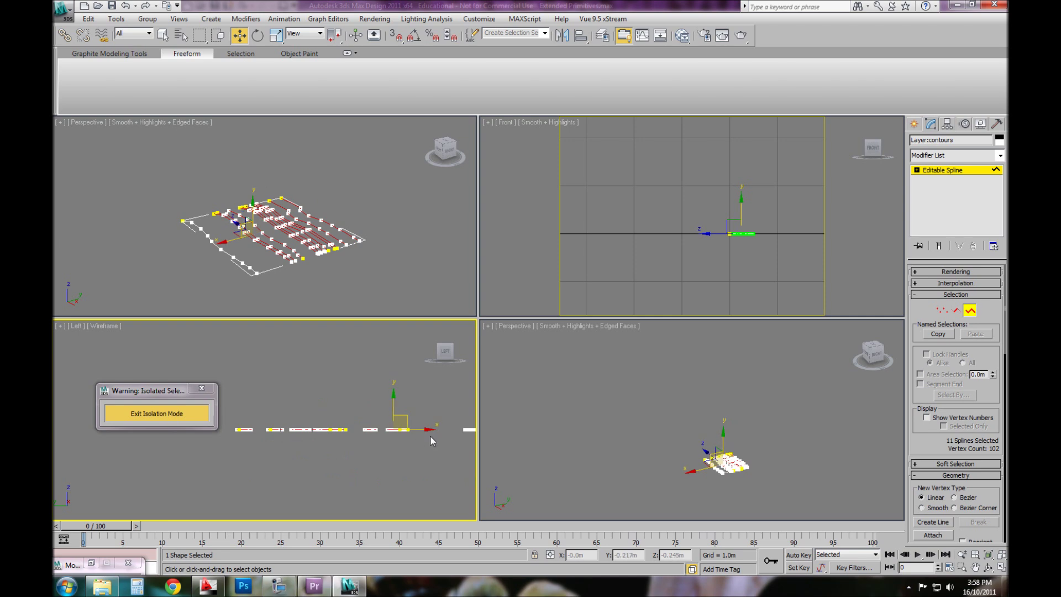
pyautogui.scroll(-2, 97, 433)
pyautogui.click(76, 326)
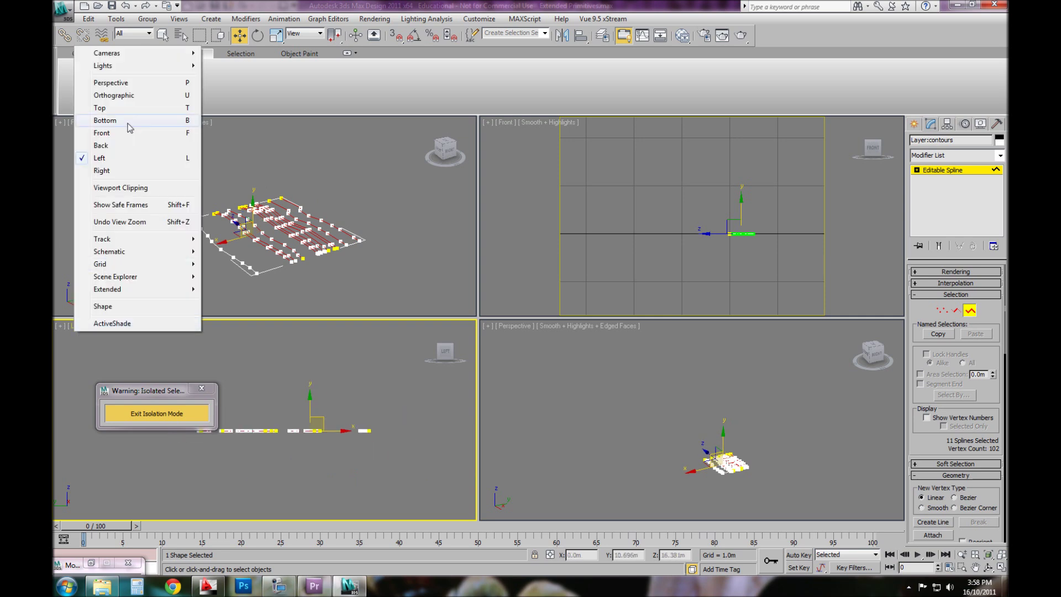
pyautogui.click(134, 170)
# Step: Raise all contour splines except the lowest one by a Z offset of 0.5 m using the Move Transform Type-In
pyautogui.moveTo(668, 456); pyautogui.dragTo(668, 448, button='middle')
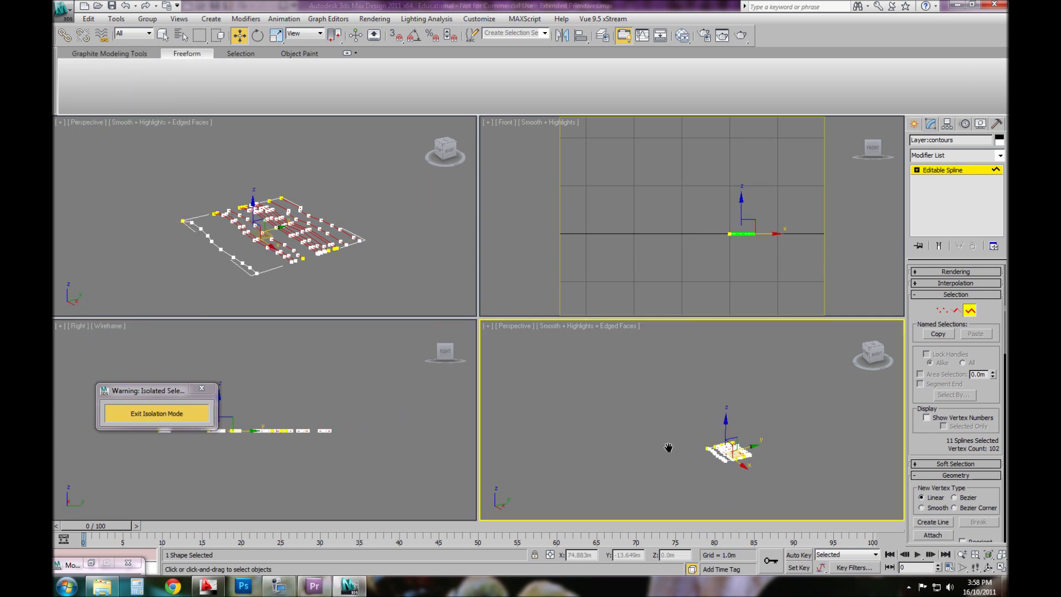
pyautogui.scroll(5, 668, 448)
pyautogui.scroll(3, 749, 398)
pyautogui.moveTo(741, 500); pyautogui.dragTo(753, 467, button='middle')
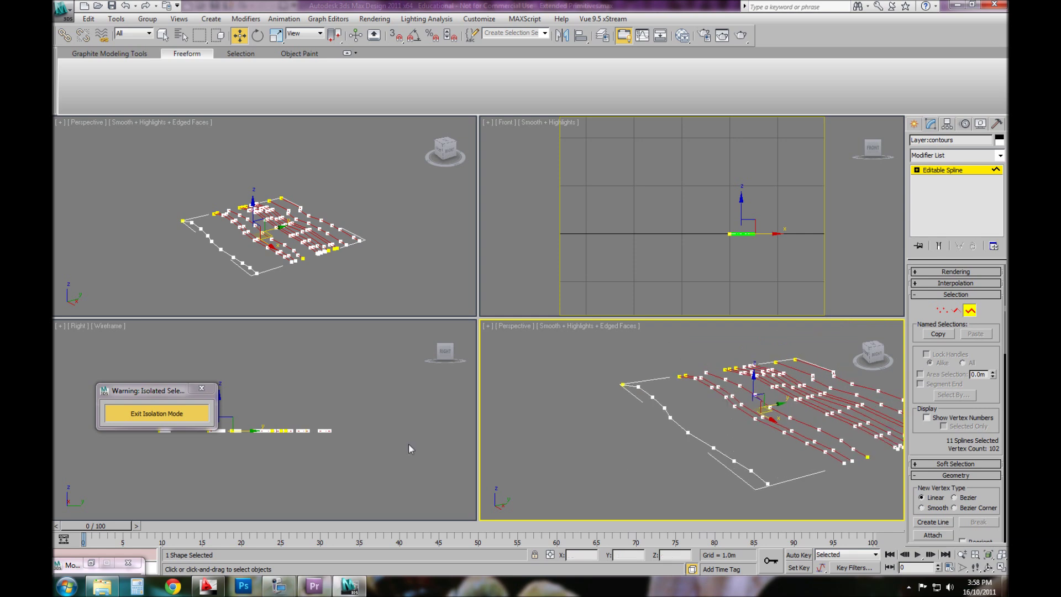
pyautogui.moveTo(289, 433); pyautogui.dragTo(374, 442, button='middle')
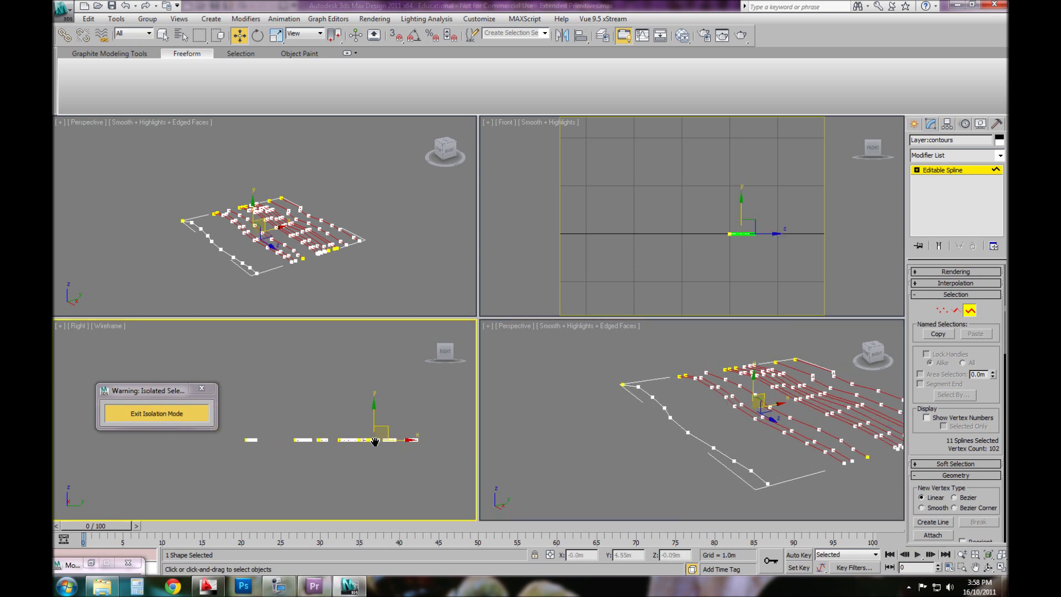
pyautogui.click(363, 473)
pyautogui.moveTo(265, 403); pyautogui.dragTo(441, 458)
pyautogui.moveTo(246, 451); pyautogui.dragTo(237, 453, button='middle')
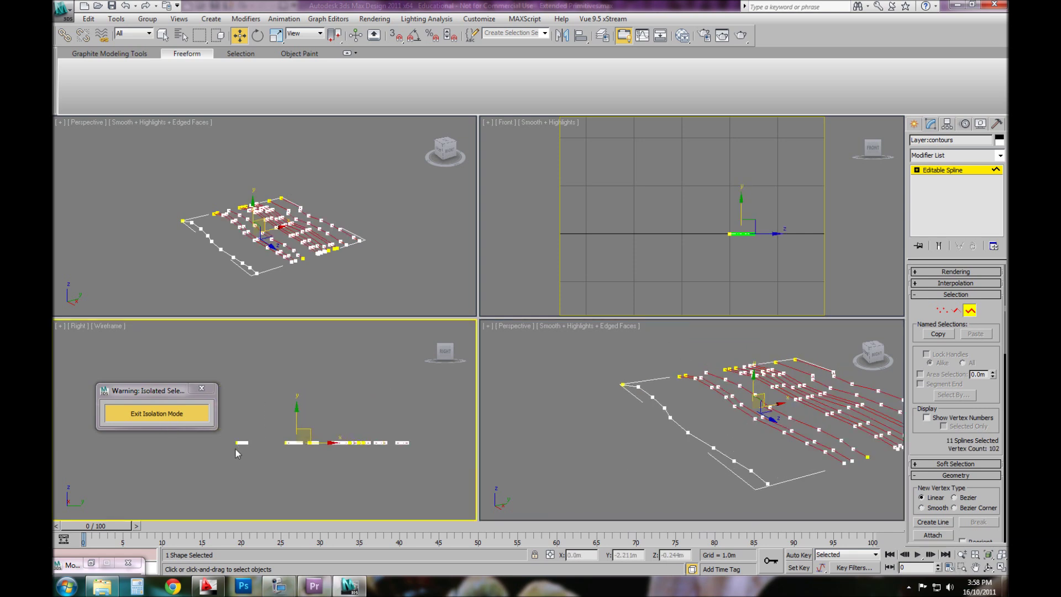
pyautogui.keyDown('alt'); pyautogui.moveTo(739, 442); pyautogui.dragTo(691, 436, button='middle'); pyautogui.keyUp('alt')
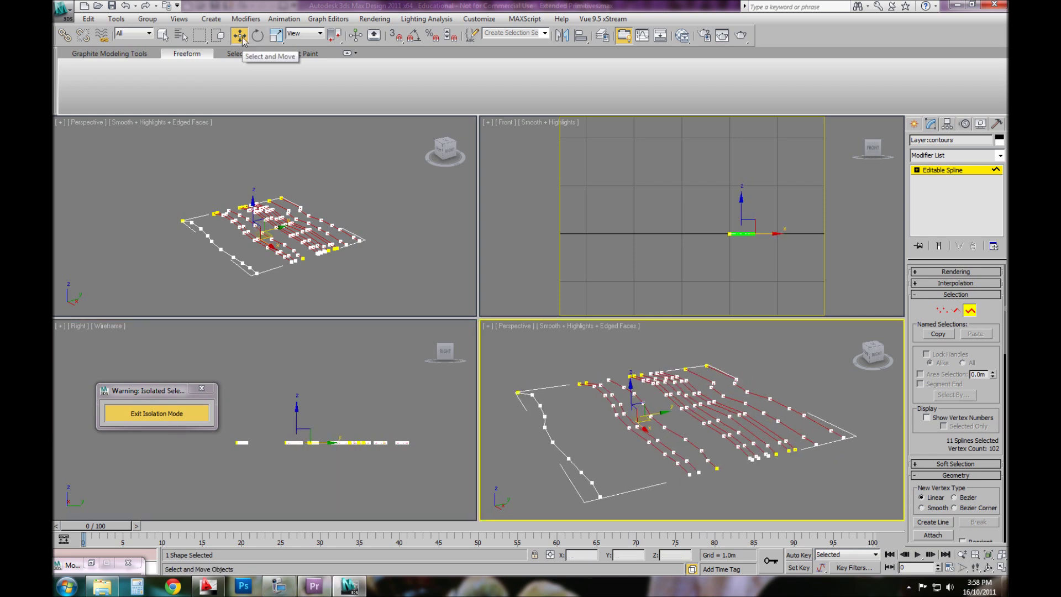
pyautogui.press('F12')
pyautogui.moveTo(154, 194); pyautogui.dragTo(151, 172)
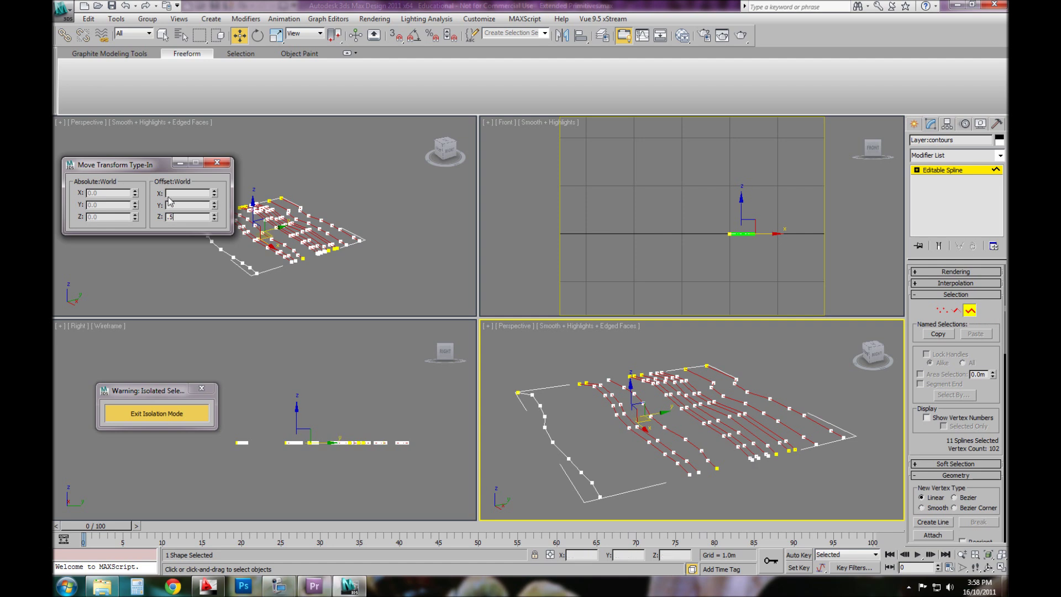
pyautogui.press('Return')
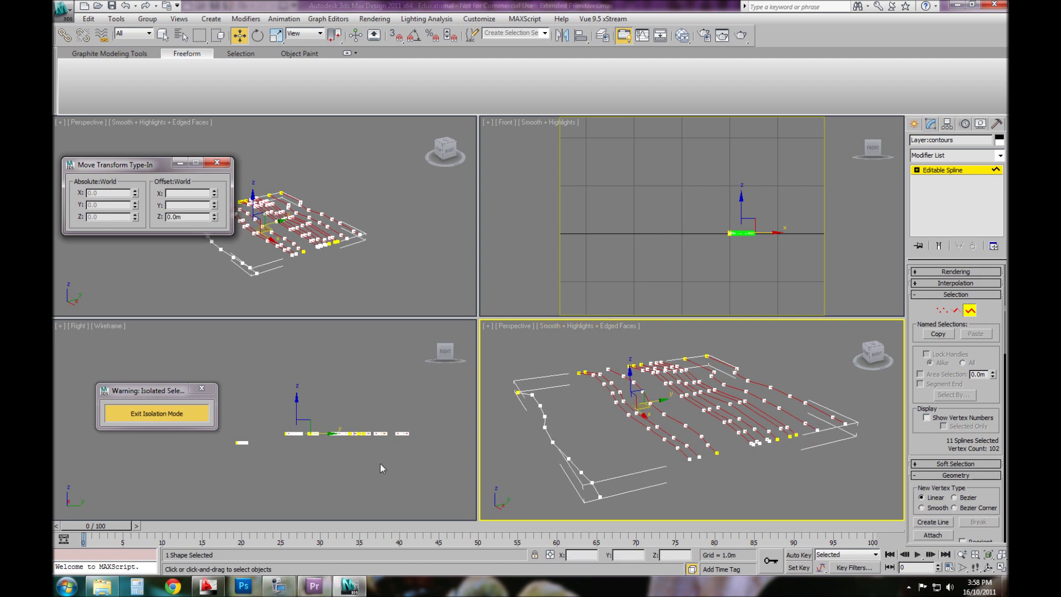
# Step: Reselect the splines without the two lowest contours and raise them by another 0.5 m in Z
pyautogui.rightClick(357, 440)
pyautogui.click(635, 445)
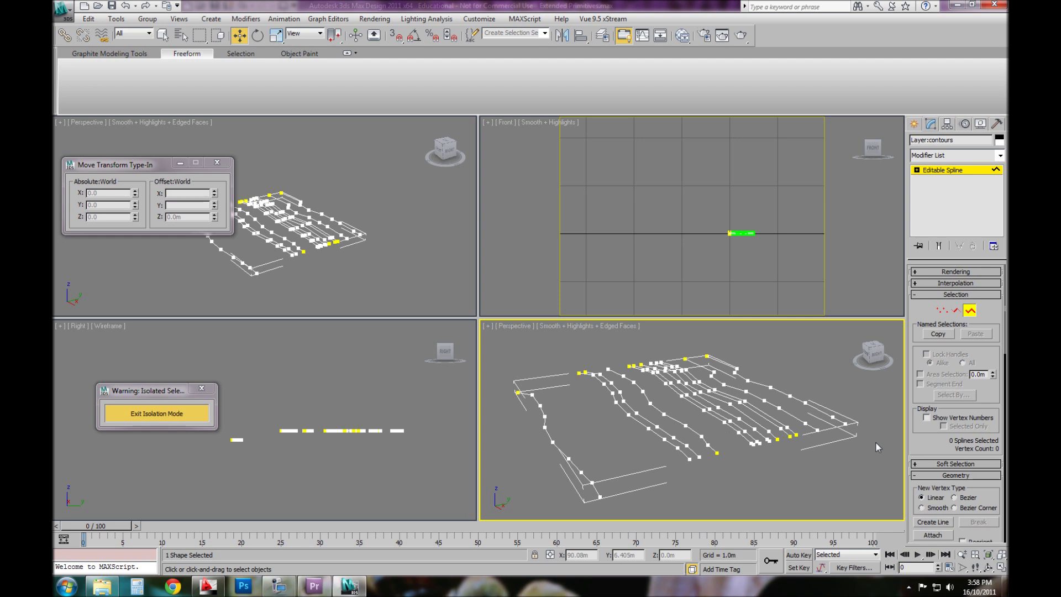
pyautogui.moveTo(850, 442); pyautogui.dragTo(635, 369)
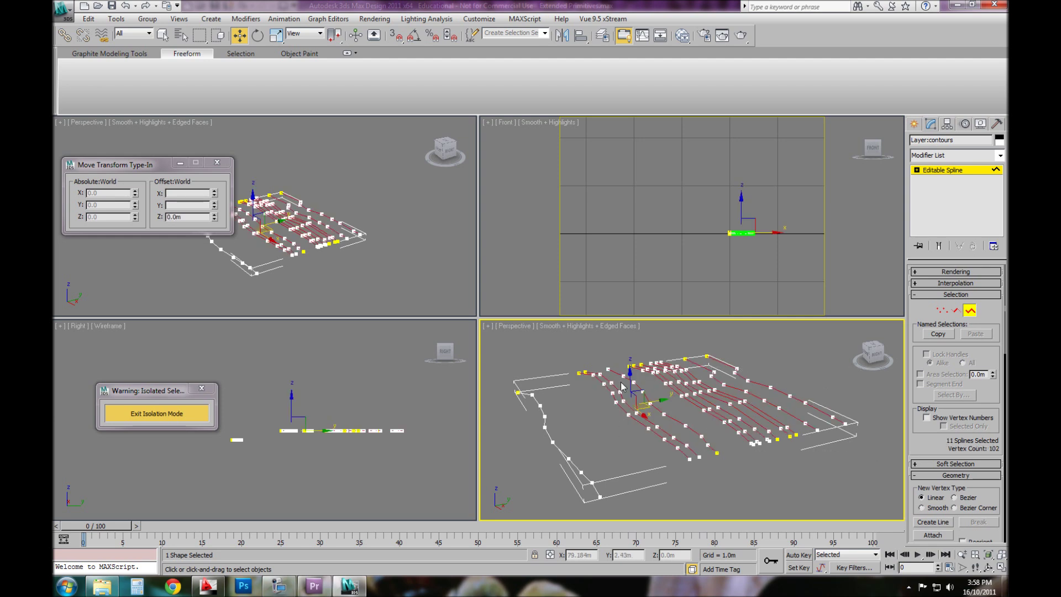
pyautogui.keyDown('alt'); pyautogui.click(641, 425); pyautogui.keyUp('alt')
pyautogui.keyDown('alt'); pyautogui.click(620, 419); pyautogui.keyUp('alt')
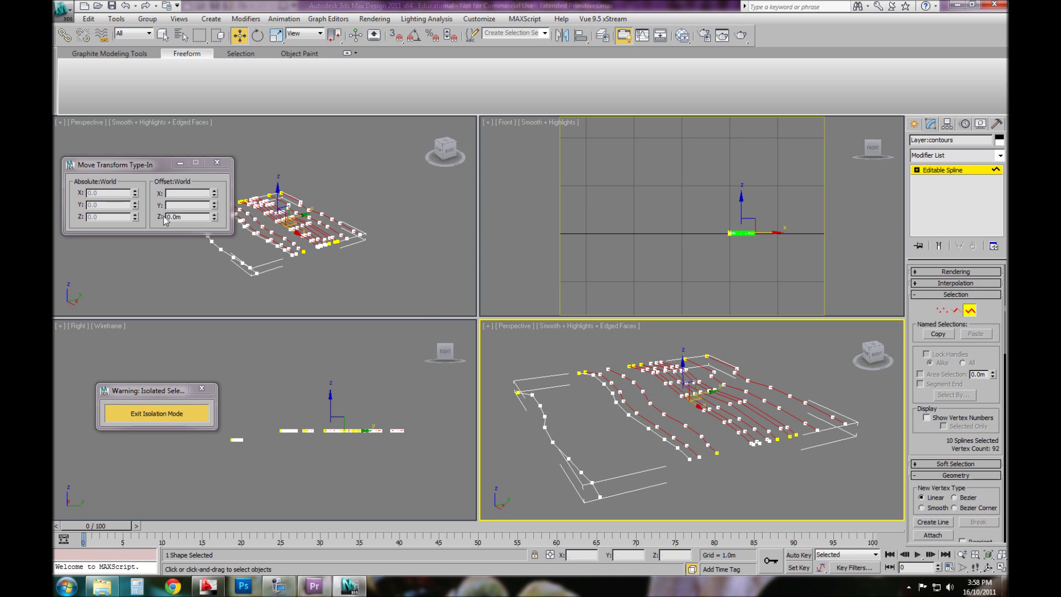
pyautogui.click(189, 219)
pyautogui.write('2')
pyautogui.press('Tab')
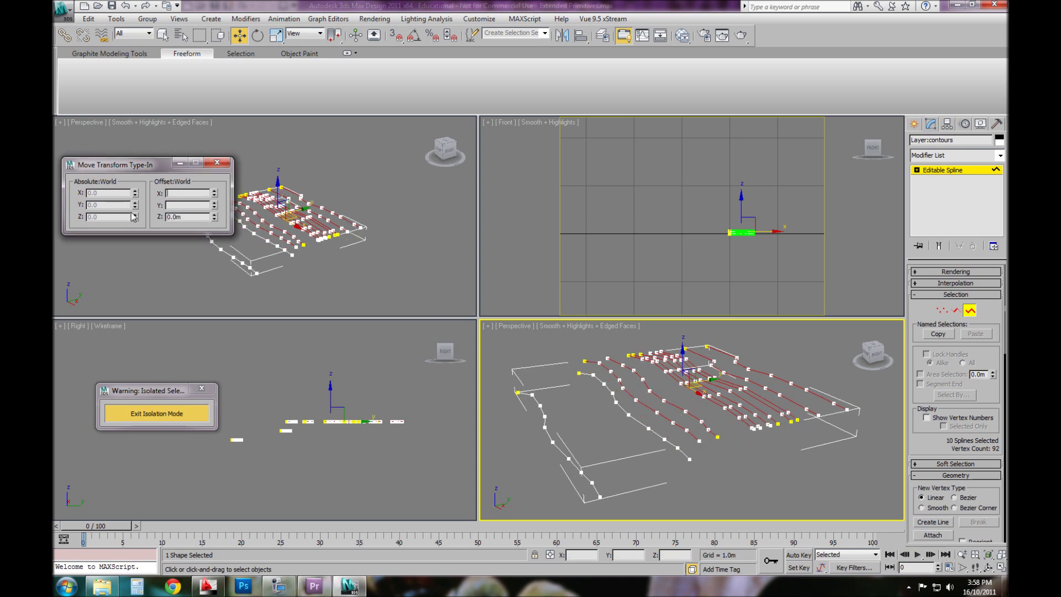
# Step: Select only the eight uppermost contour splines and raise them by another 0.5 m in Z
pyautogui.click(716, 450)
pyautogui.keyDown('alt'); pyautogui.moveTo(718, 446); pyautogui.dragTo(745, 450, button='middle'); pyautogui.keyUp('alt')
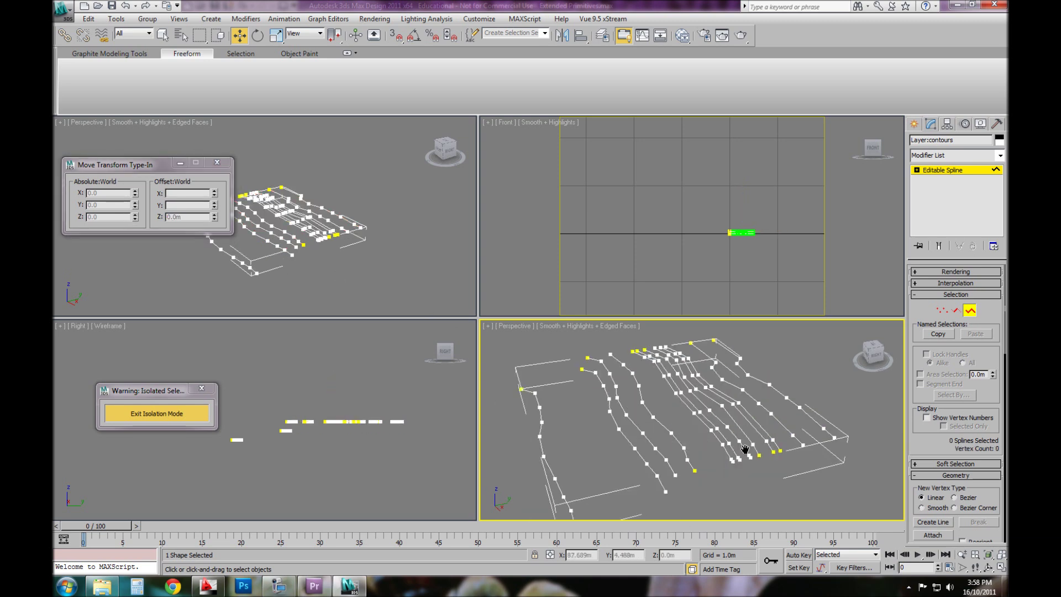
pyautogui.moveTo(854, 435); pyautogui.dragTo(657, 383)
pyautogui.keyDown('alt'); pyautogui.moveTo(680, 441); pyautogui.dragTo(794, 400, button='middle'); pyautogui.keyUp('alt')
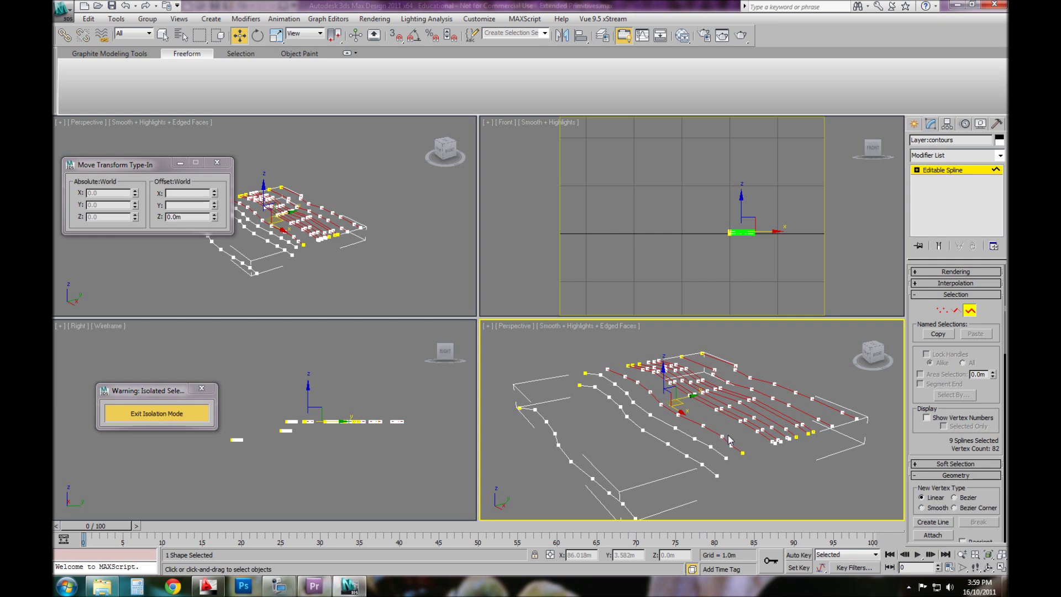
pyautogui.click(863, 449)
pyautogui.moveTo(876, 425); pyautogui.dragTo(733, 389)
pyautogui.doubleClick(179, 217)
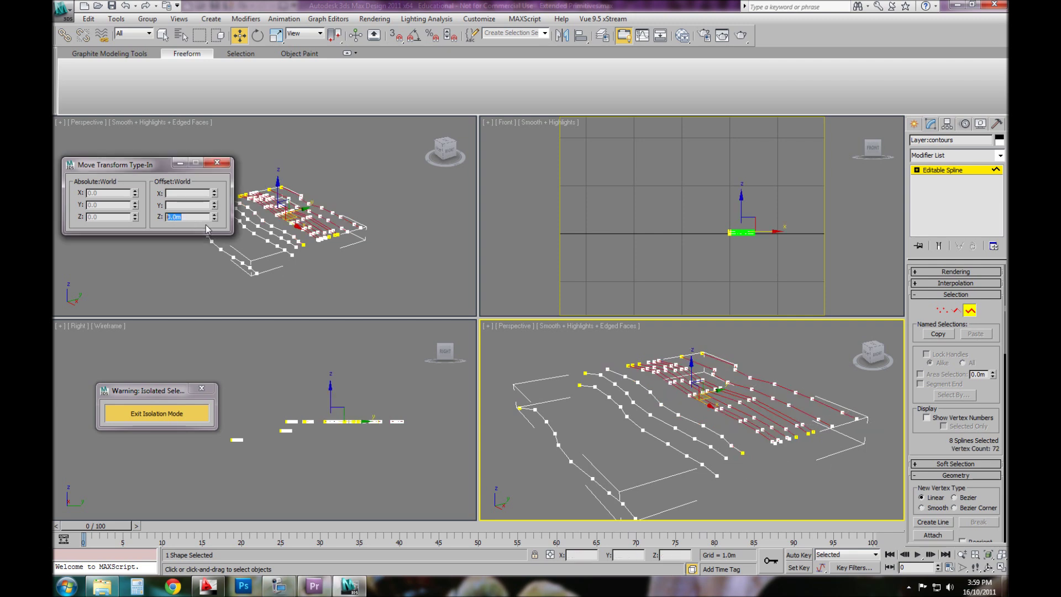
pyautogui.write('2')
pyautogui.press('Return')
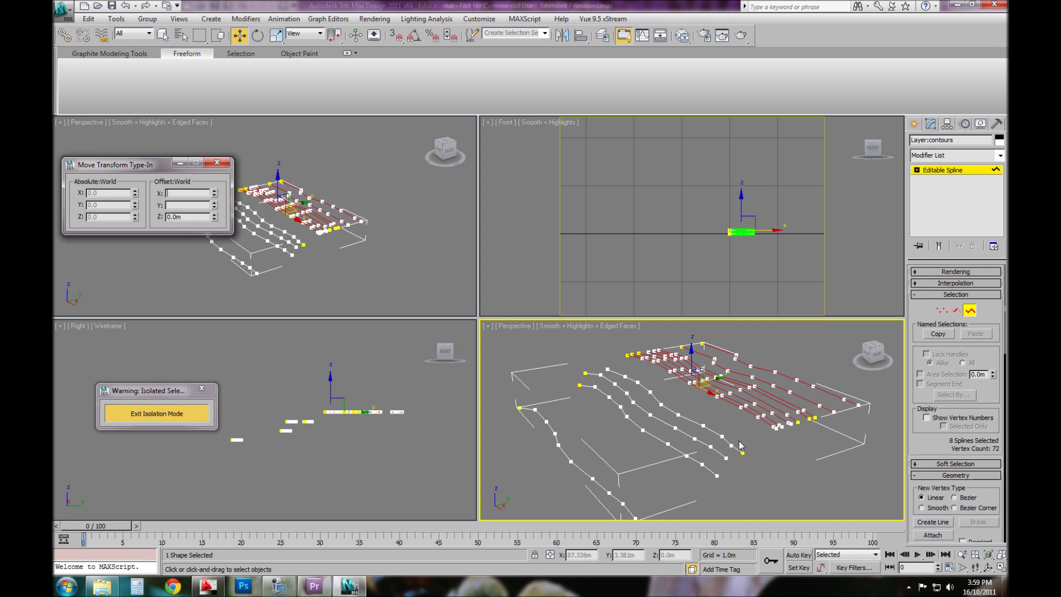
# Step: Deselect the splines, maximize the perspective view and examine the stepped contours from a lower angle
pyautogui.keyDown('alt'); pyautogui.moveTo(747, 465); pyautogui.dragTo(728, 460, button='middle'); pyautogui.keyUp('alt')
pyautogui.click(708, 482)
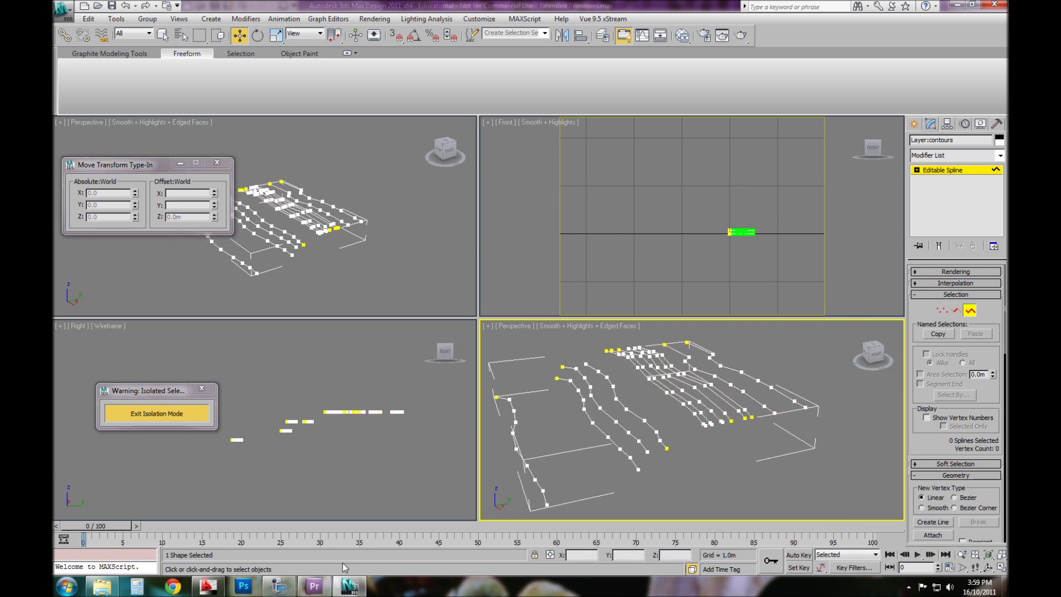
pyautogui.click(278, 585)
pyautogui.hotkey('alt', 'w')
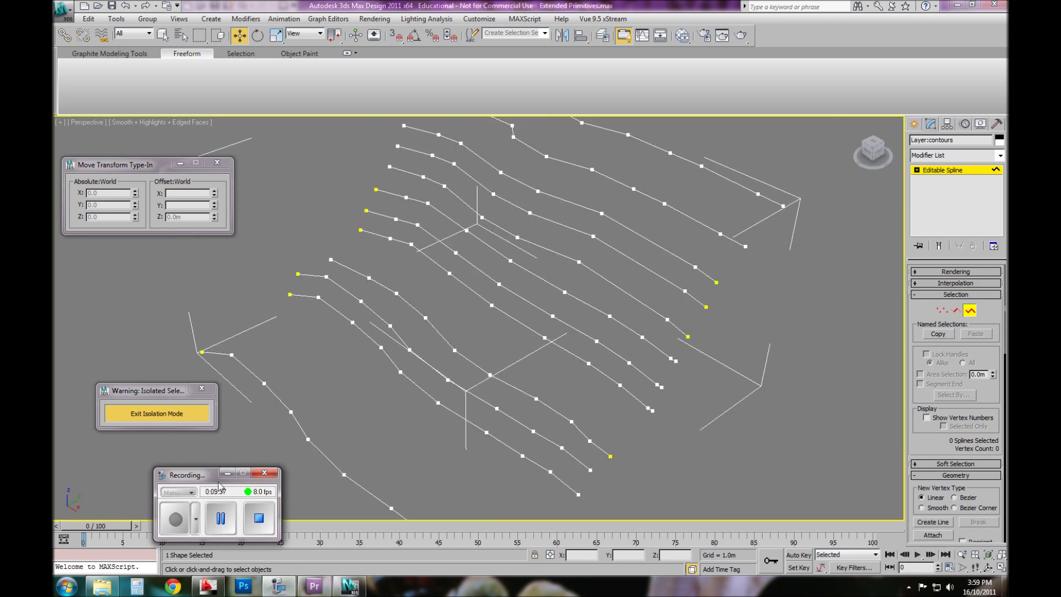
pyautogui.click(227, 473)
pyautogui.keyDown('alt'); pyautogui.moveTo(447, 424); pyautogui.dragTo(464, 391, button='middle'); pyautogui.keyUp('alt')
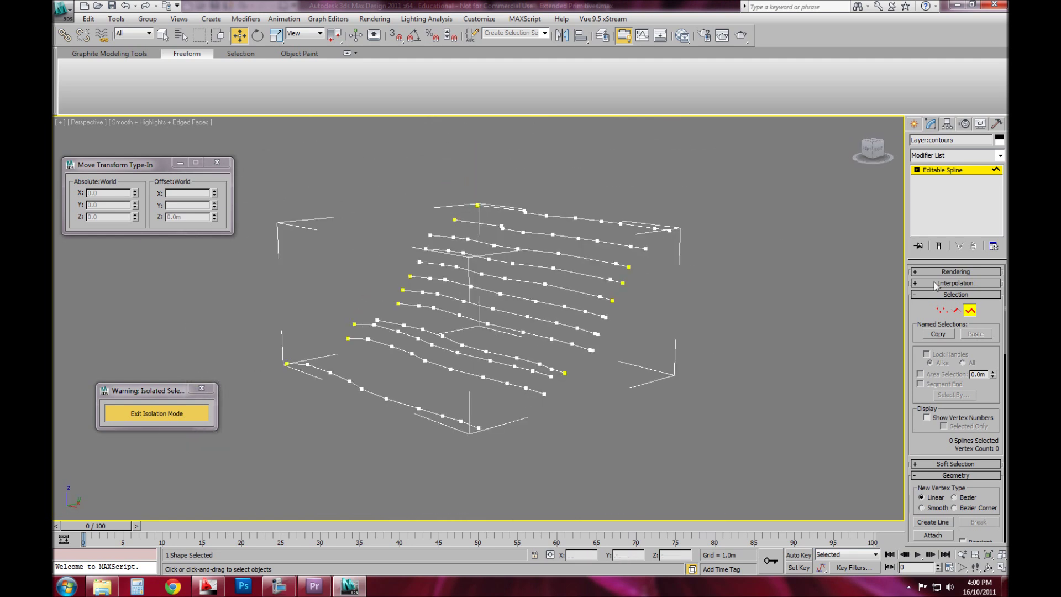
# Step: Leave sub-object editing and change the contours shape's object colour to white
pyautogui.click(955, 310)
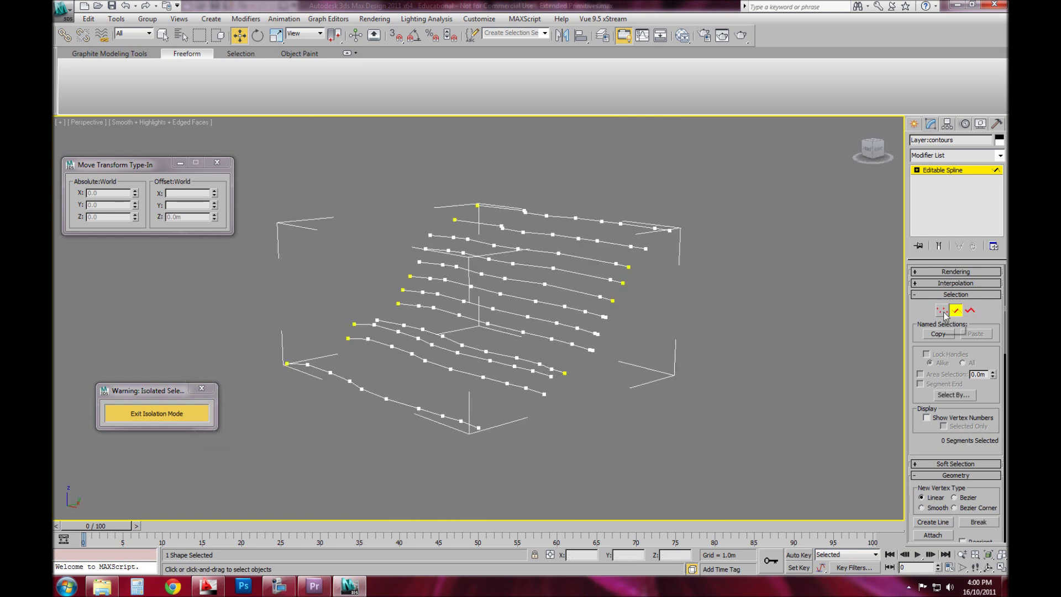
pyautogui.click(956, 310)
pyautogui.click(729, 273)
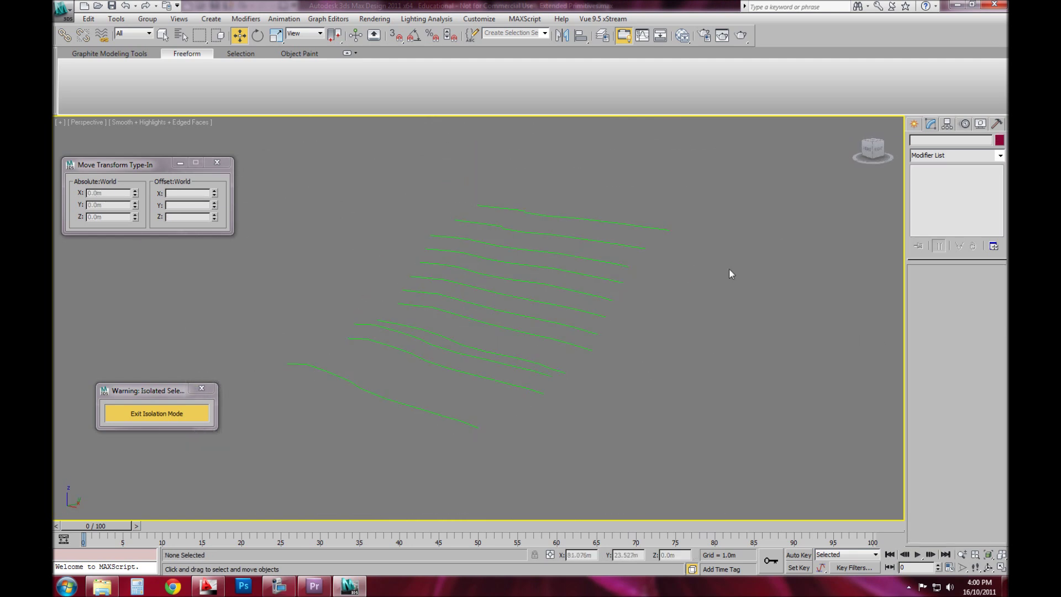
pyautogui.click(611, 284)
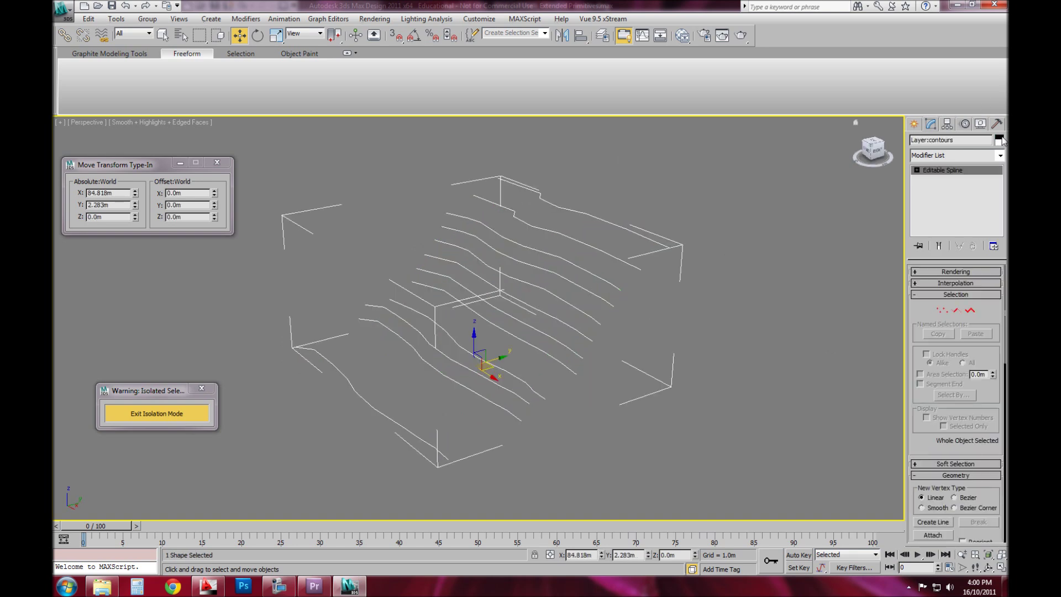
pyautogui.click(1000, 140)
pyautogui.click(632, 317)
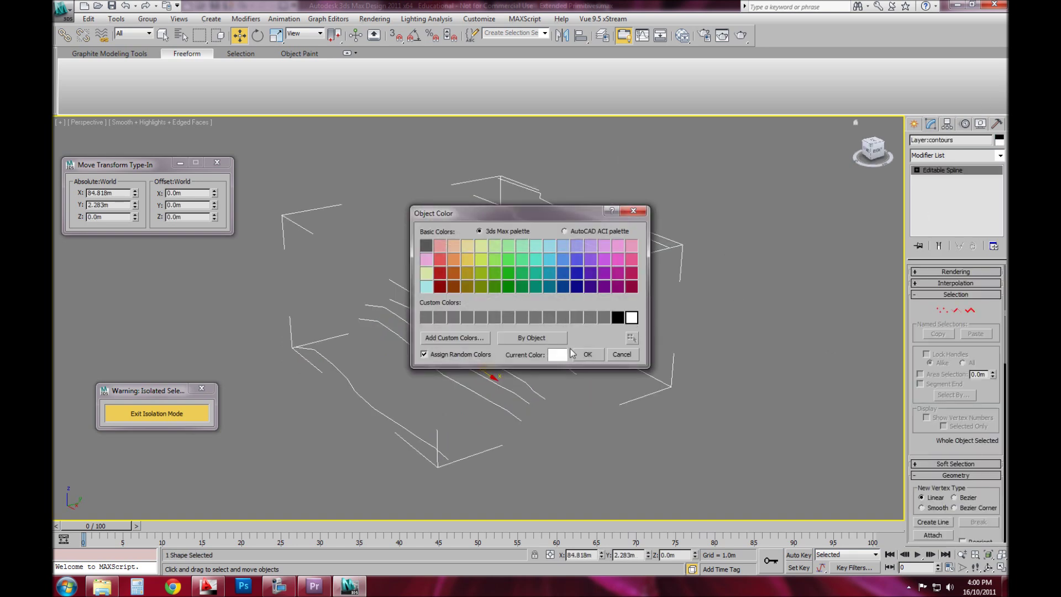
pyautogui.click(587, 354)
pyautogui.click(617, 441)
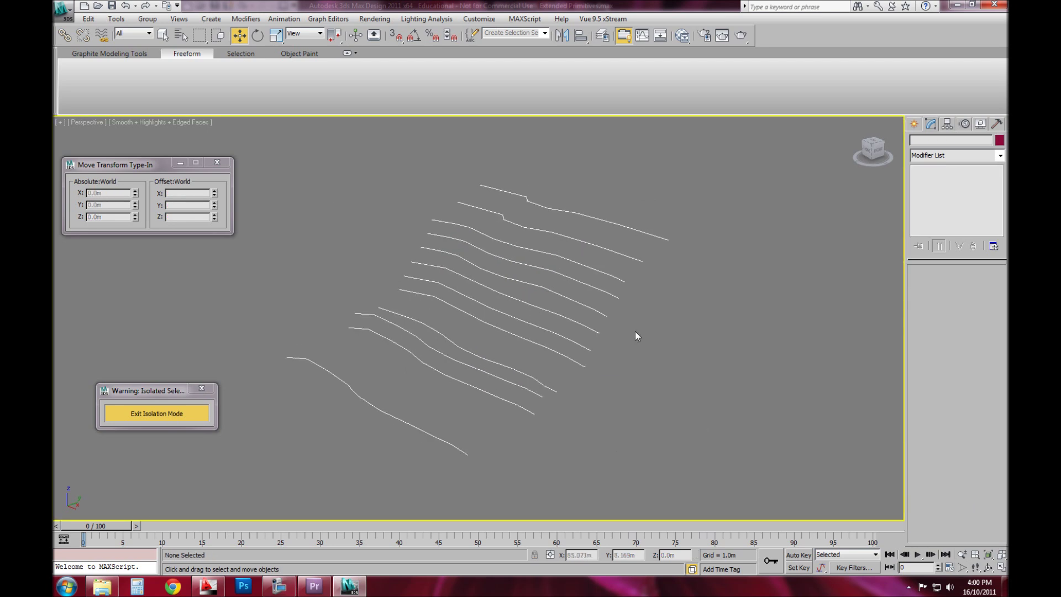
# Step: Test-render the contours shape in the perspective view, close the render and clear the selection
pyautogui.moveTo(635, 332); pyautogui.dragTo(592, 332, button='middle')
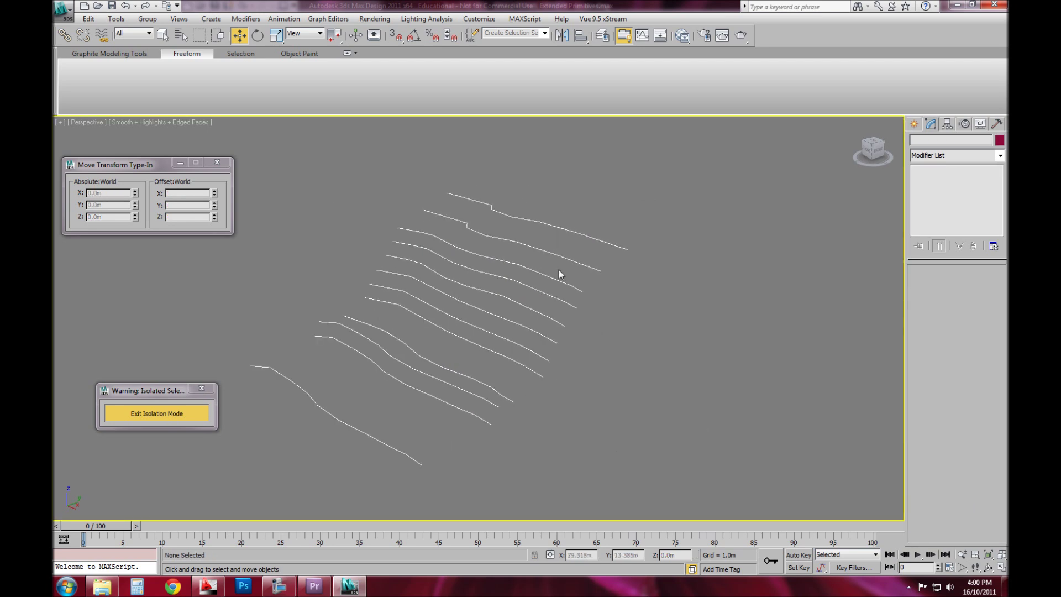
pyautogui.click(547, 224)
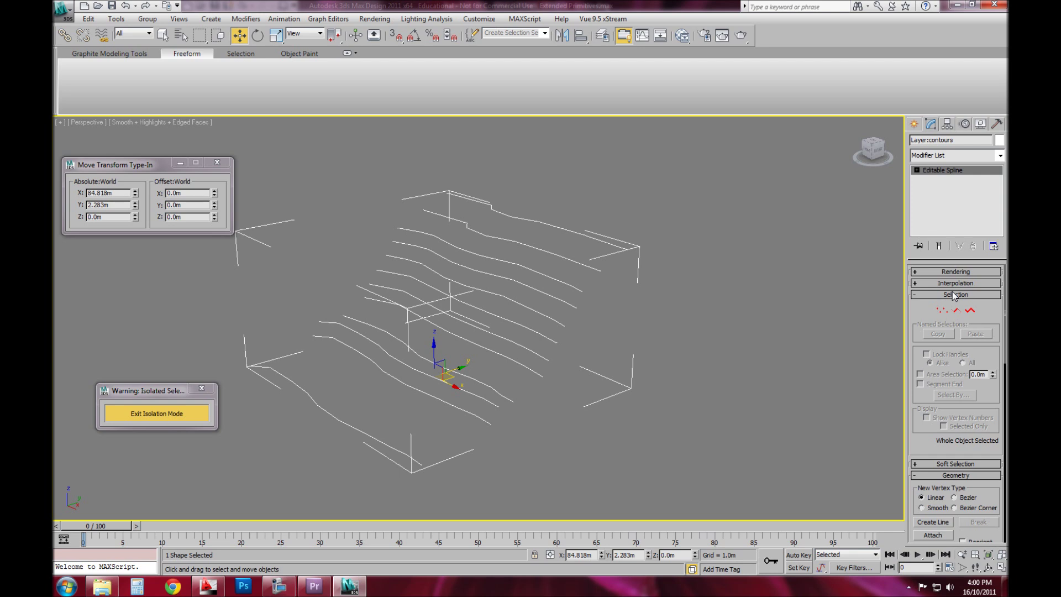
pyautogui.click(722, 36)
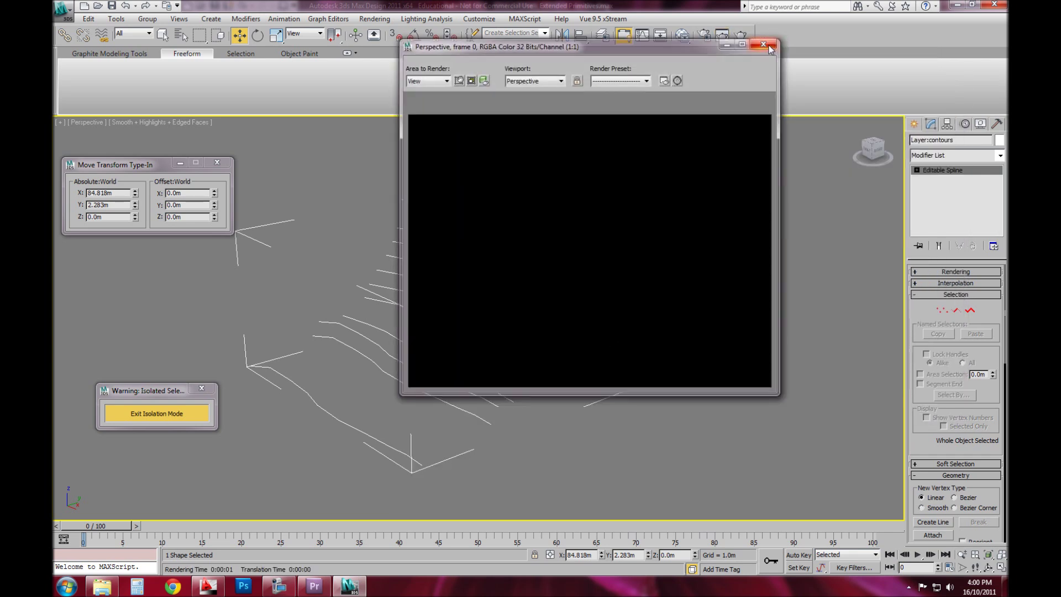
pyautogui.click(765, 43)
pyautogui.click(700, 324)
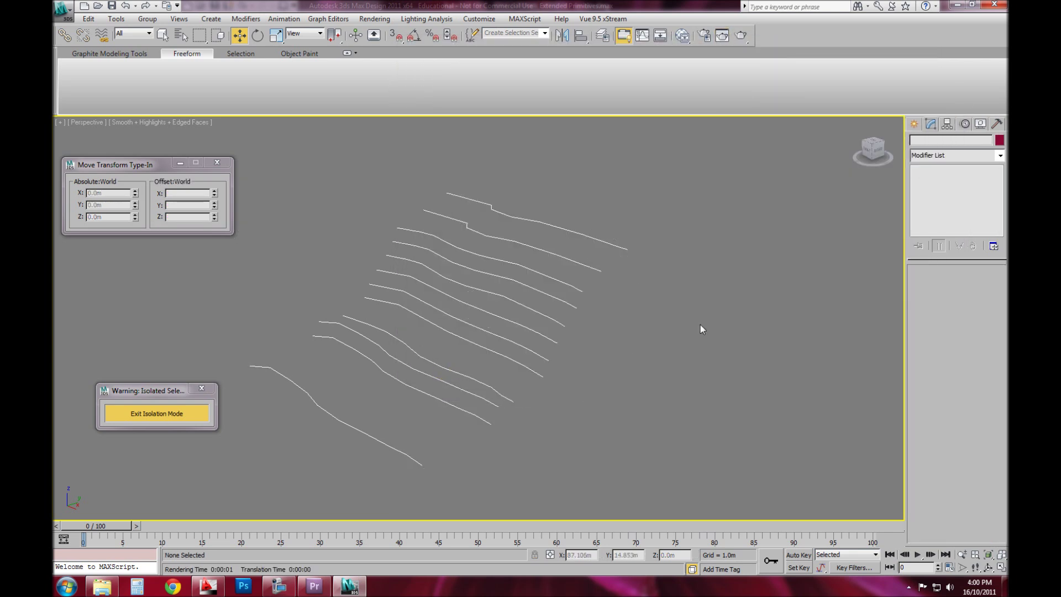
# Step: Enable the contours shape in the renderer with a radial thickness of 0.1 m
pyautogui.click(589, 244)
pyautogui.click(923, 272)
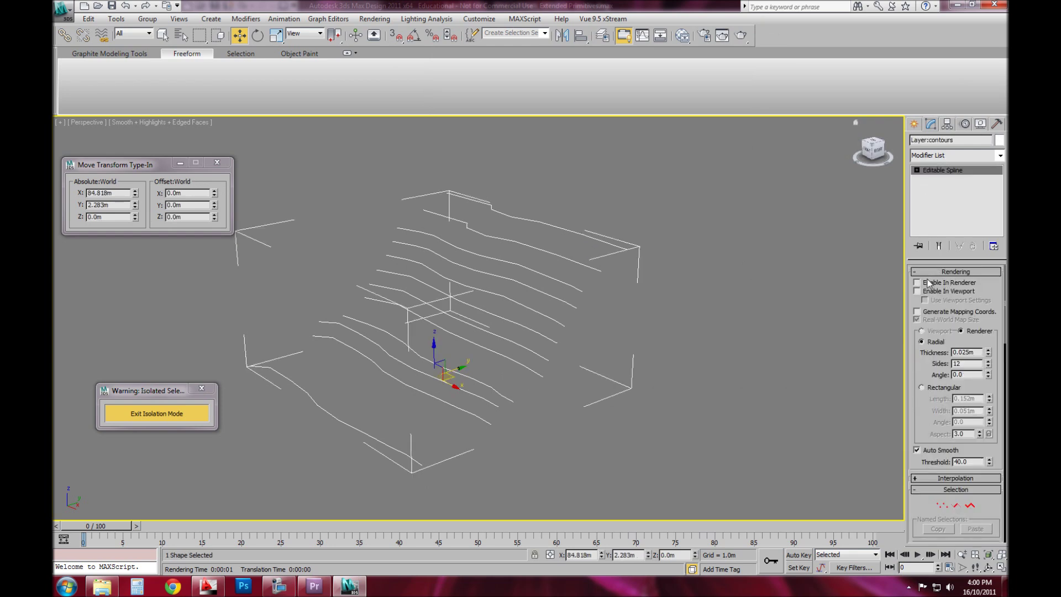
pyautogui.click(930, 283)
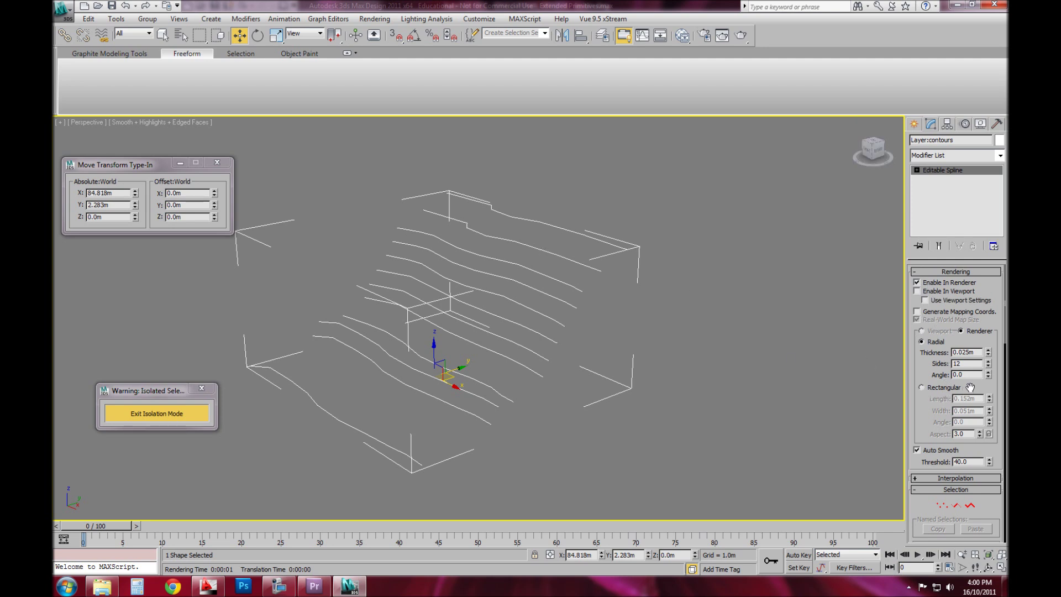
pyautogui.click(981, 352)
pyautogui.write('.1')
pyautogui.press('Tab')
# Step: Render the thickened contours from the current perspective and again closer up from a low side angle
pyautogui.click(741, 36)
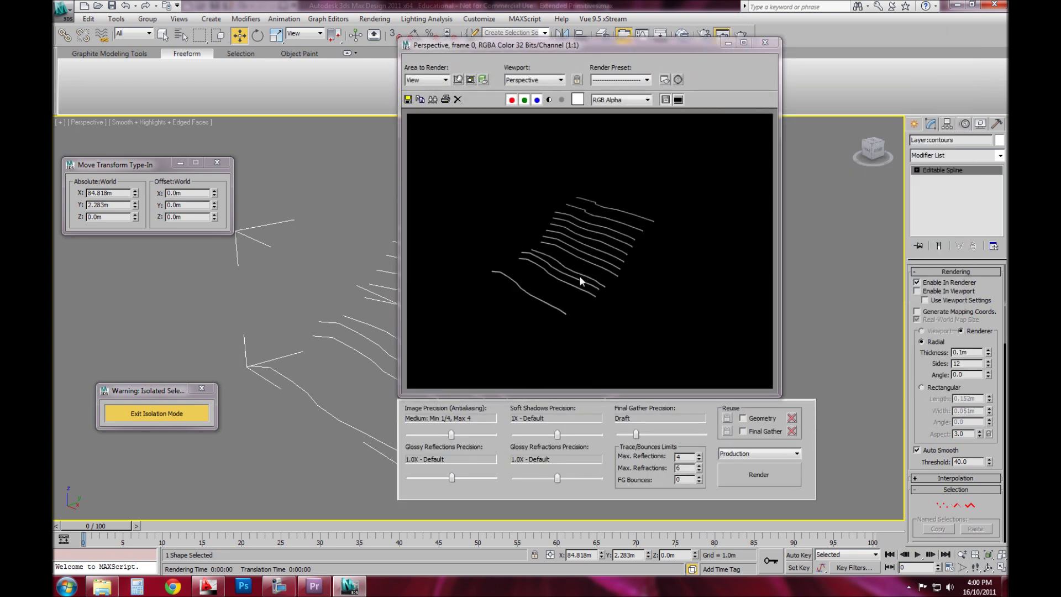
pyautogui.click(764, 42)
pyautogui.keyDown('alt'); pyautogui.moveTo(685, 178); pyautogui.dragTo(537, 330, button='middle'); pyautogui.keyUp('alt')
pyautogui.scroll(3, 553, 338)
pyautogui.click(741, 36)
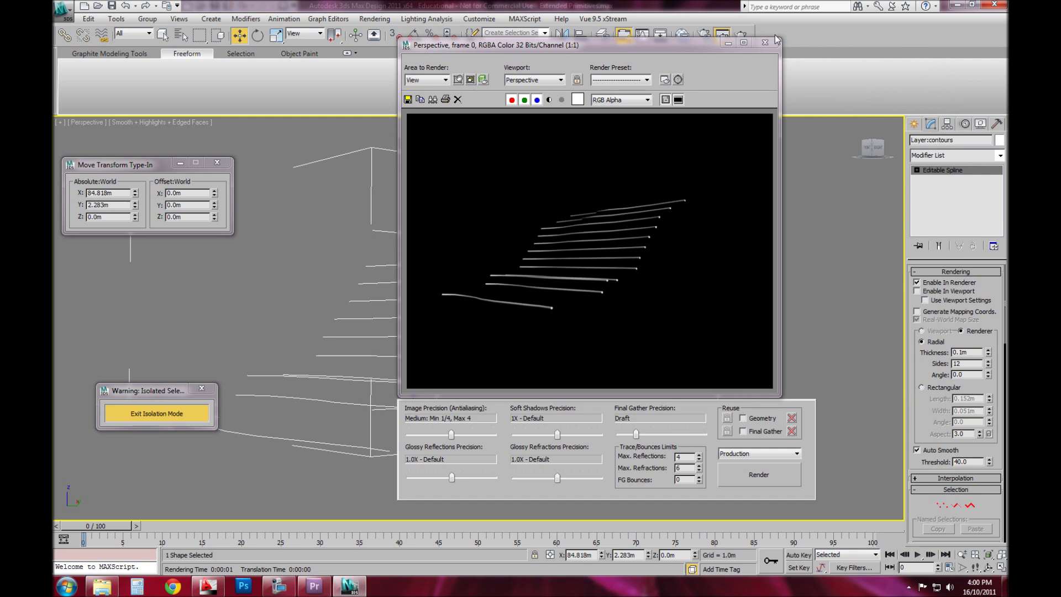
# Step: Close the rendered frame and leave the contours shape deselected in the perspective view
pyautogui.click(764, 43)
pyautogui.click(712, 276)
pyautogui.keyDown('alt'); pyautogui.moveTo(712, 276); pyautogui.dragTo(532, 292, button='middle'); pyautogui.keyUp('alt')
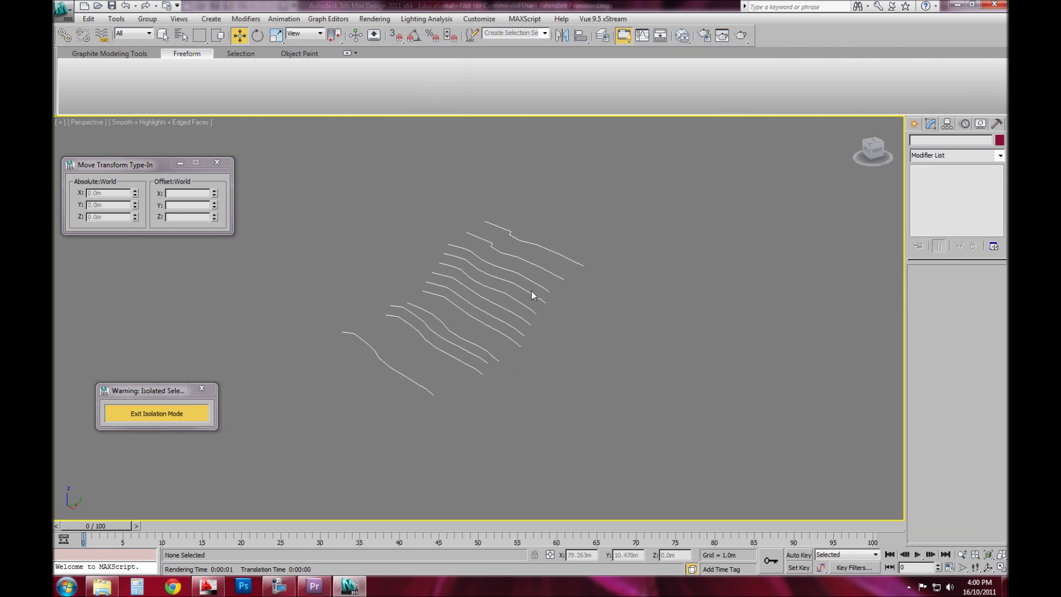
pyautogui.click(532, 290)
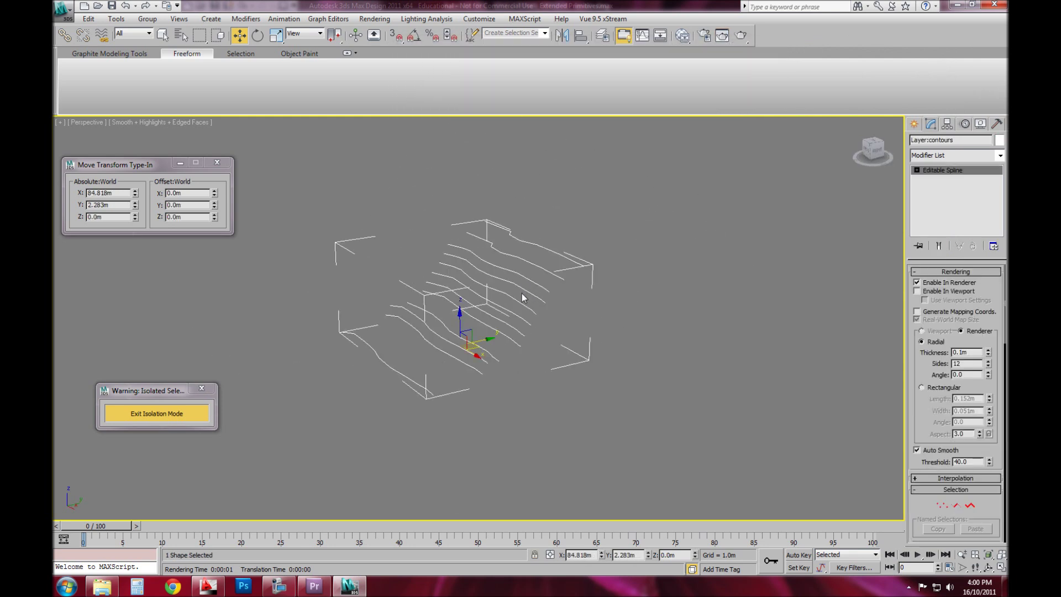
pyautogui.click(682, 250)
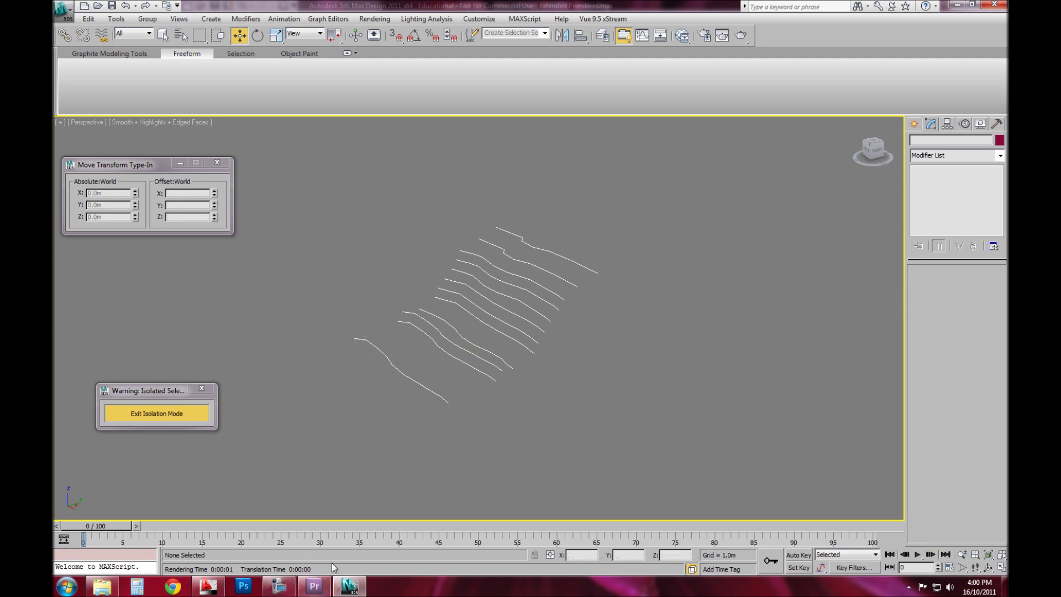
# Step: Set the geometry creation category to Compound Objects
pyautogui.click(914, 125)
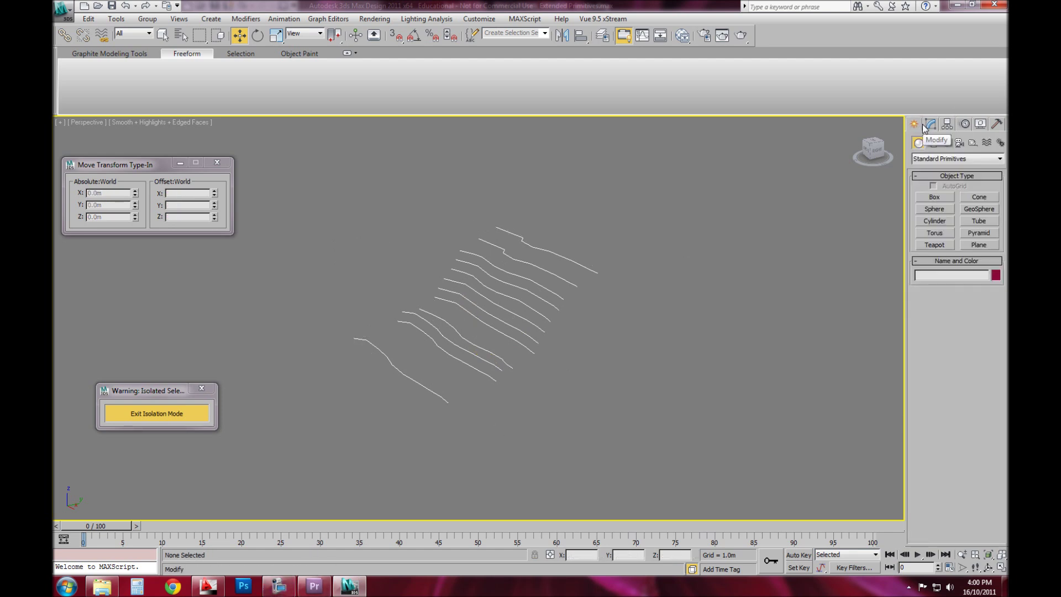
pyautogui.scroll(4, 583, 269)
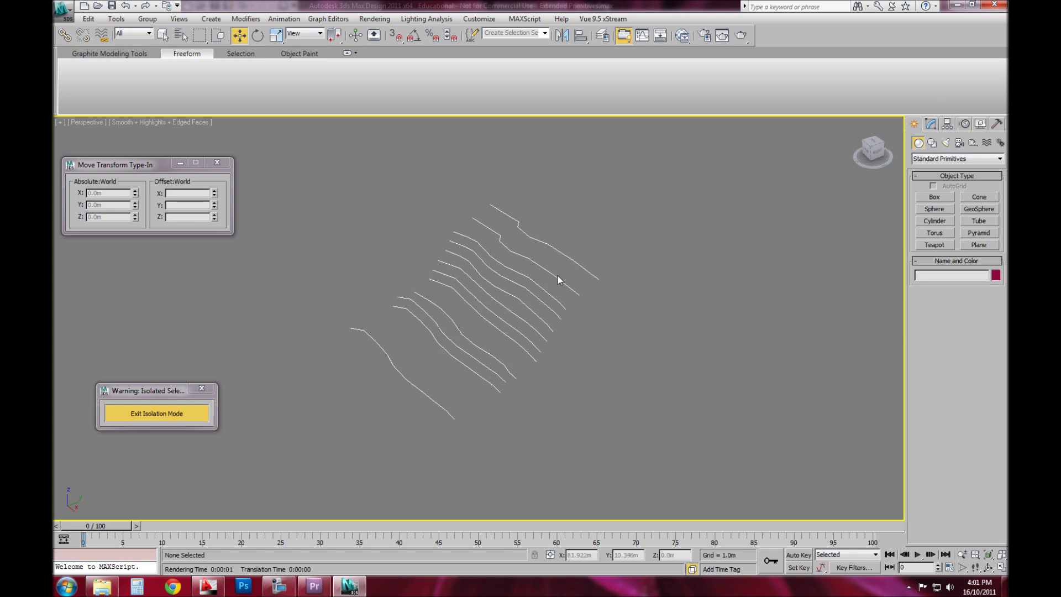
pyautogui.click(945, 159)
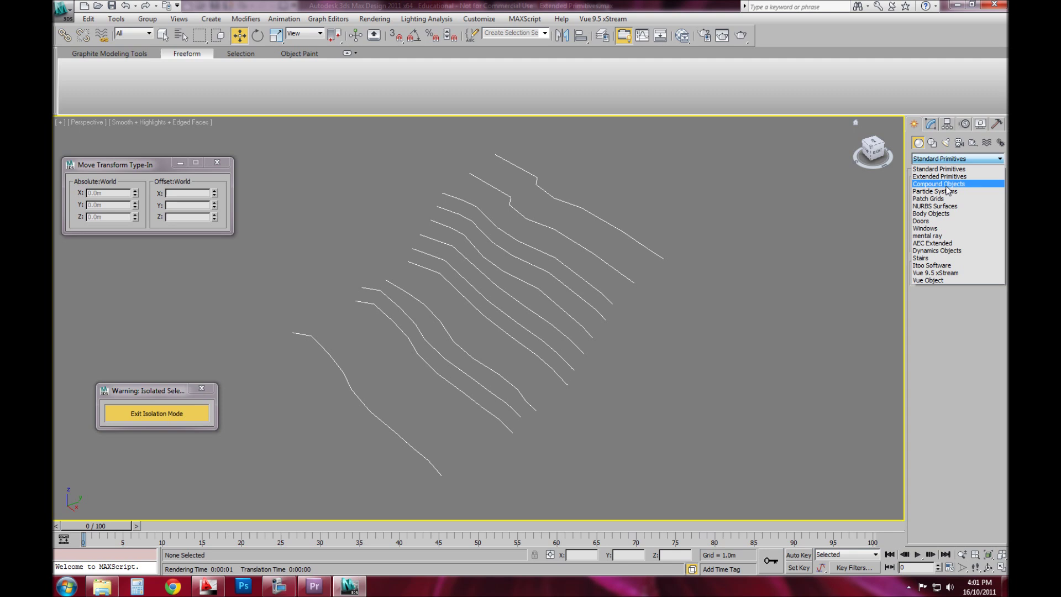
pyautogui.click(946, 185)
# Step: Try building a Terrain compound object from the contours shape, undo it and clear the selection
pyautogui.moveTo(767, 268); pyautogui.dragTo(573, 314)
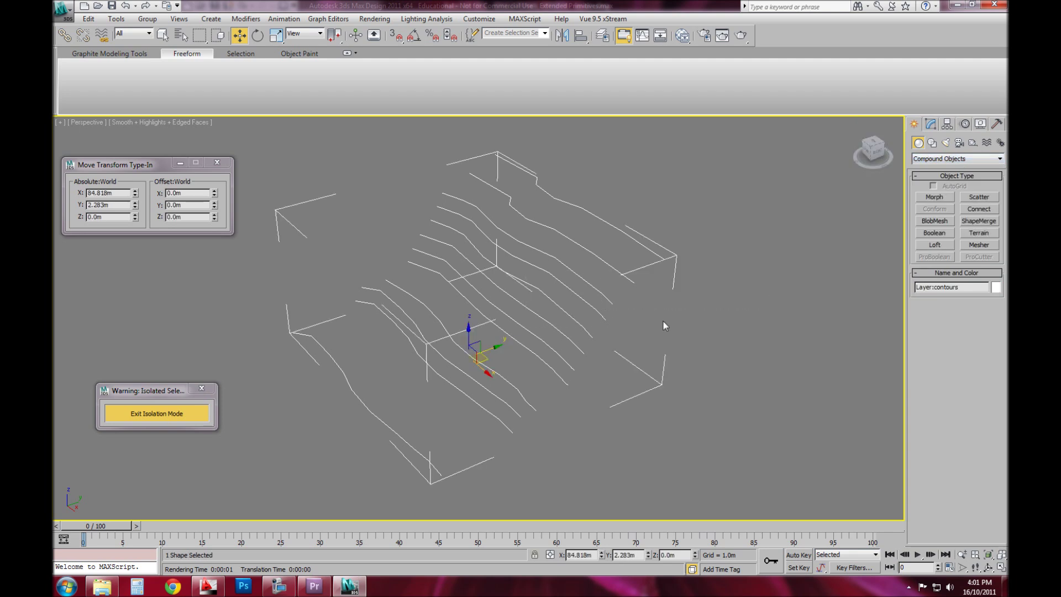
pyautogui.click(967, 236)
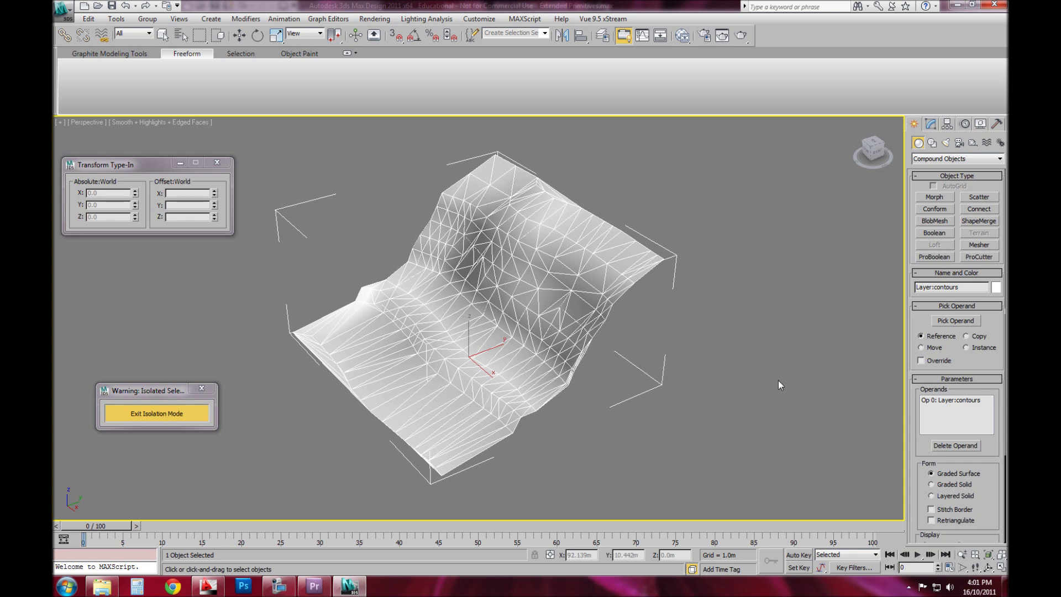
pyautogui.click(930, 124)
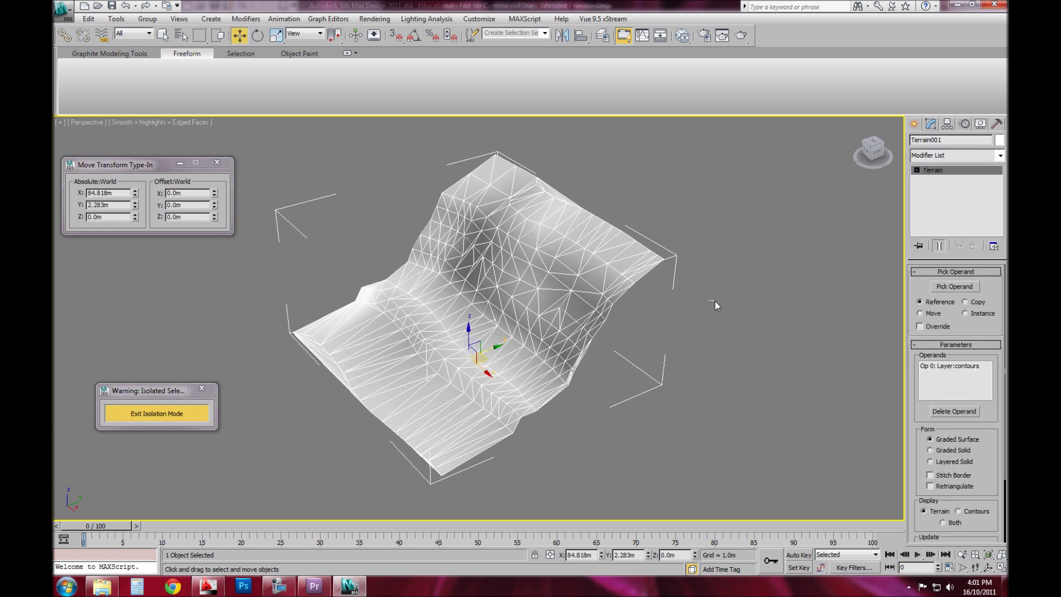
pyautogui.moveTo(715, 300); pyautogui.dragTo(715, 306)
pyautogui.hotkey('ctrl', 'z')
pyautogui.hotkey('ctrl', 'z')
pyautogui.moveTo(826, 276); pyautogui.dragTo(831, 285)
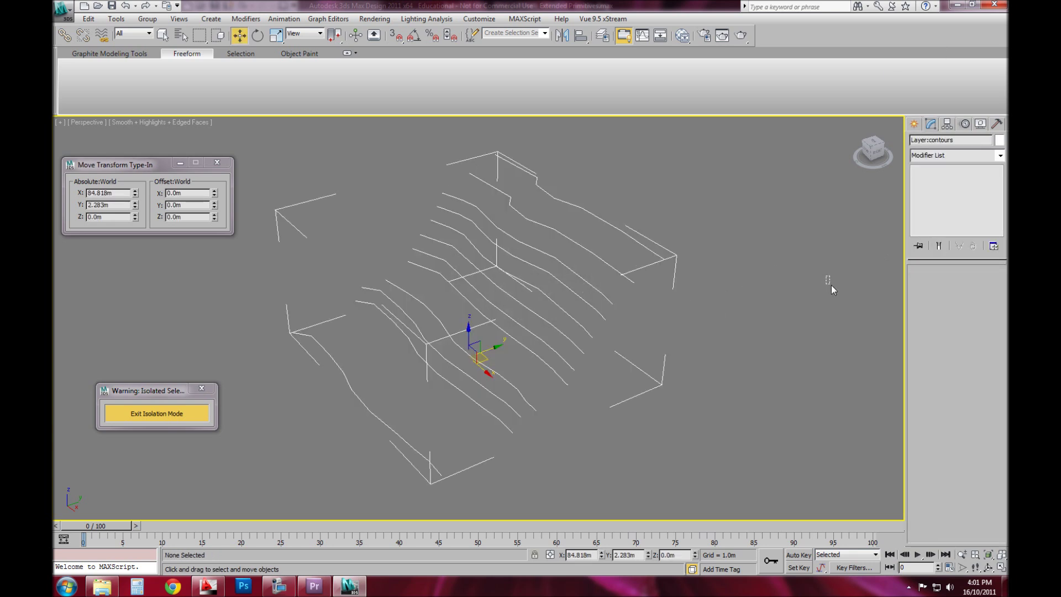
pyautogui.click(831, 285)
# Step: Create a Terrain compound object from the contours shape and inspect the surface up close
pyautogui.click(914, 123)
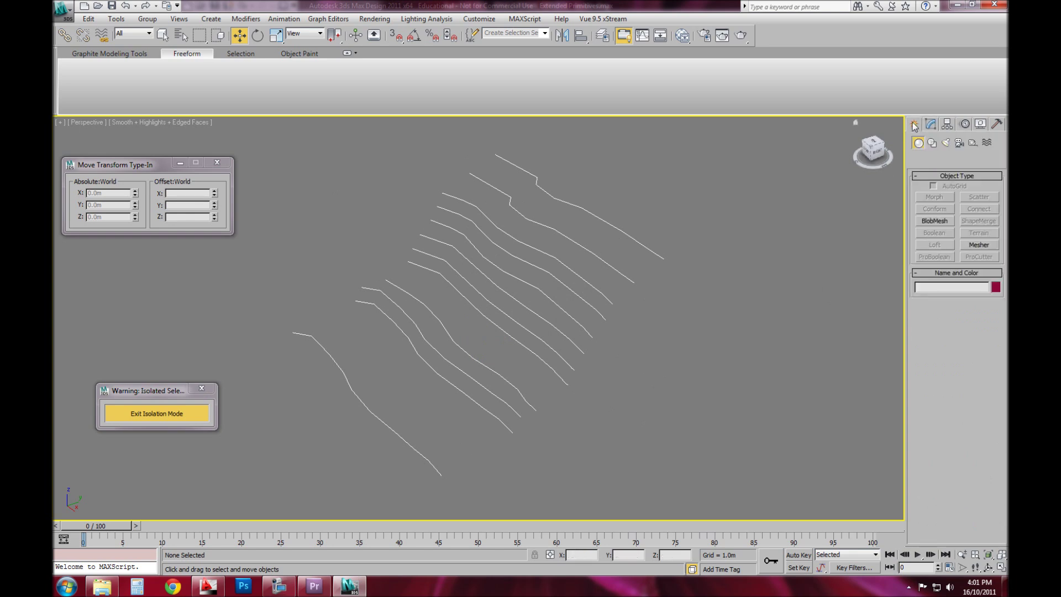
pyautogui.click(634, 236)
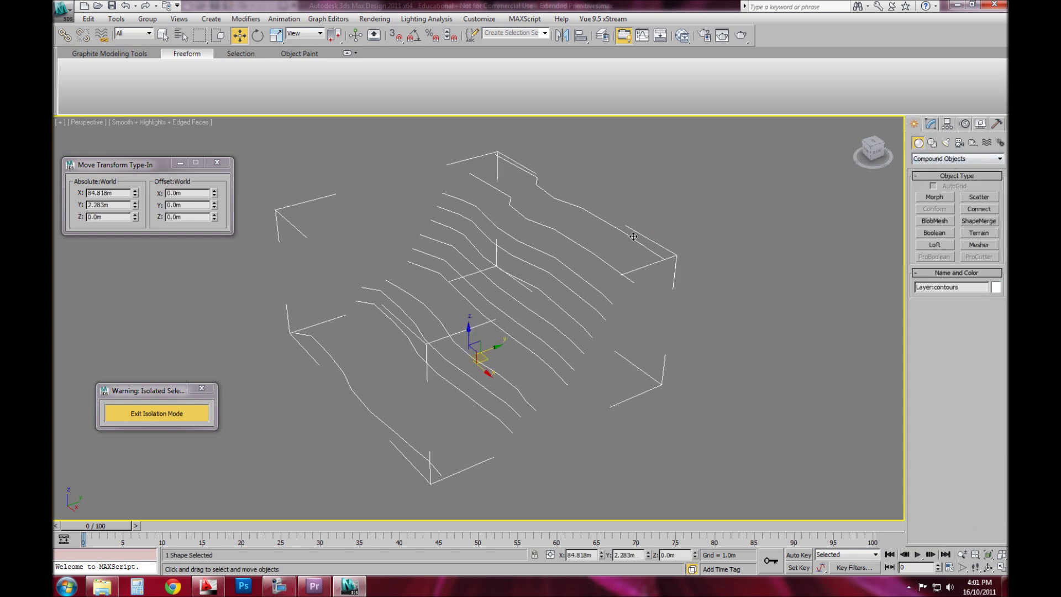
pyautogui.click(982, 233)
pyautogui.keyDown('alt'); pyautogui.moveTo(516, 362); pyautogui.dragTo(489, 336, button='middle'); pyautogui.keyUp('alt')
pyautogui.scroll(8, 488, 336)
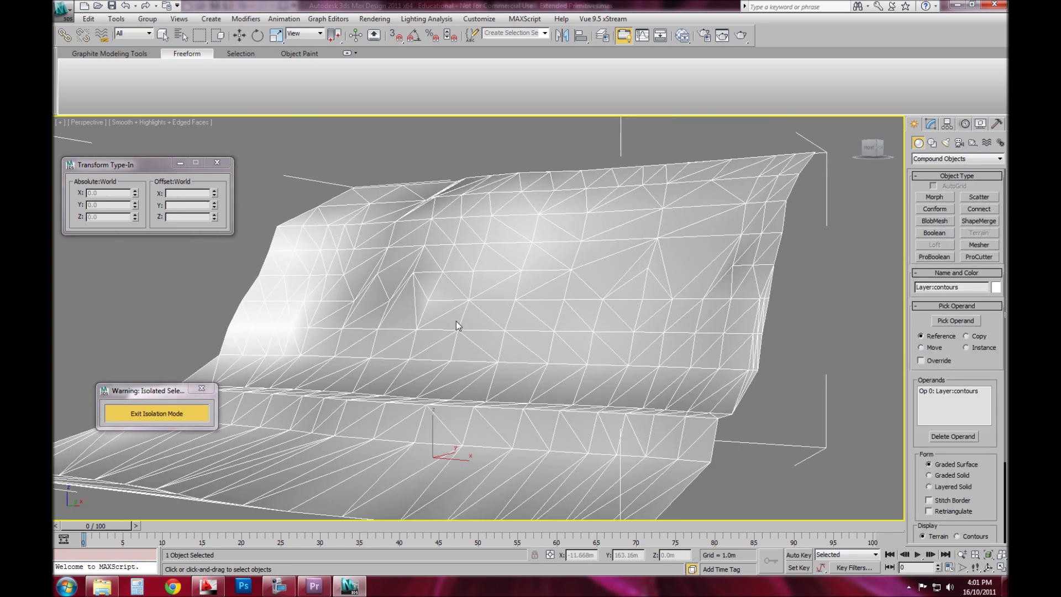
pyautogui.scroll(-6, 561, 344)
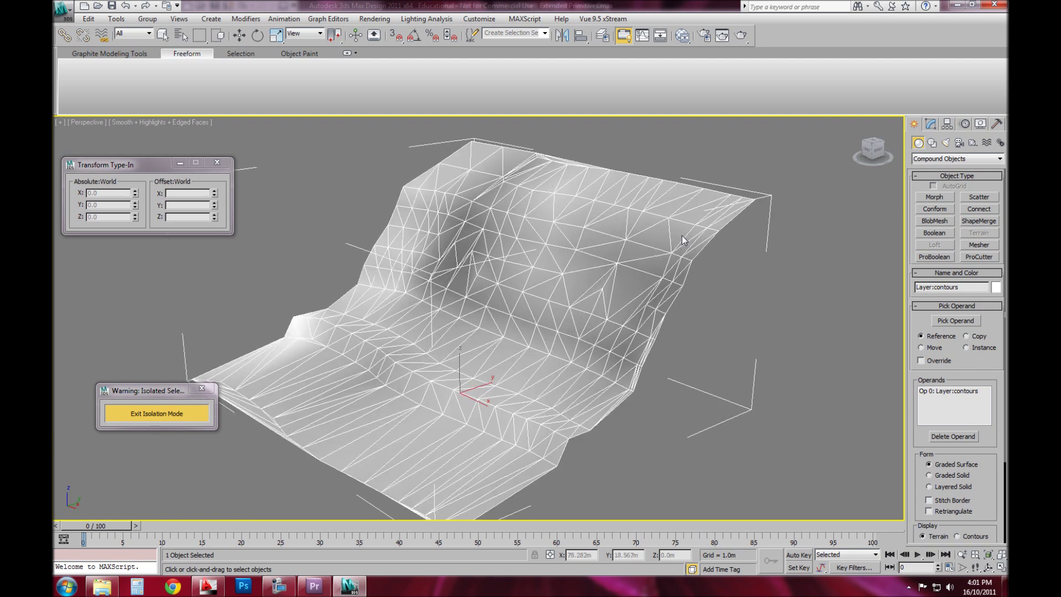
# Step: Open the terrain's parameters for modification and set its form to Graded Solid
pyautogui.click(931, 124)
pyautogui.press('w')
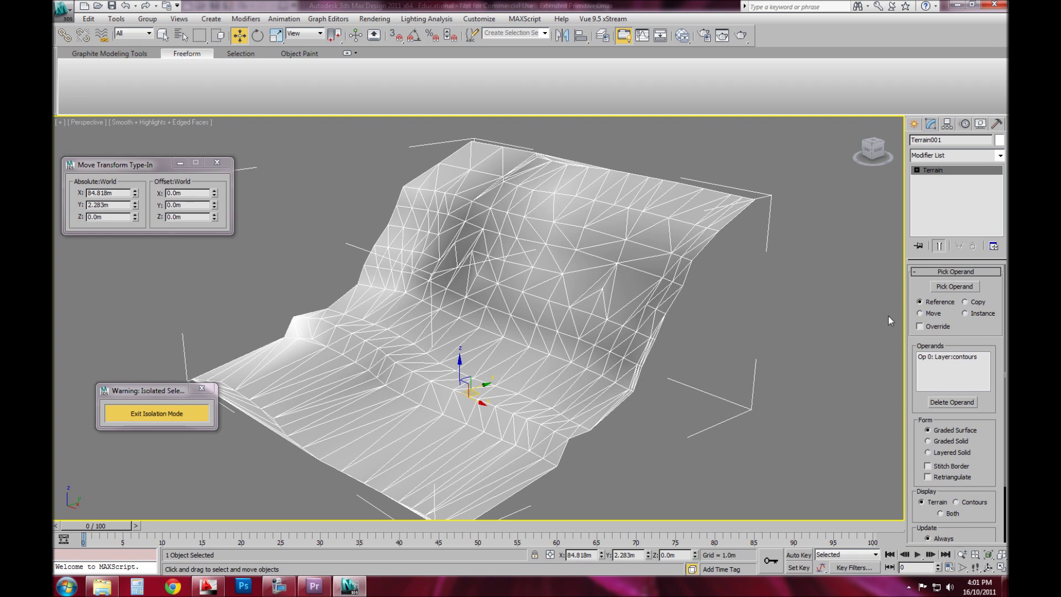
pyautogui.moveTo(982, 343)
pyautogui.mouseDown()
pyautogui.moveTo(981, 282)
pyautogui.moveTo(980, 350)
pyautogui.mouseUp()
pyautogui.scroll(-3, 1001, 387)
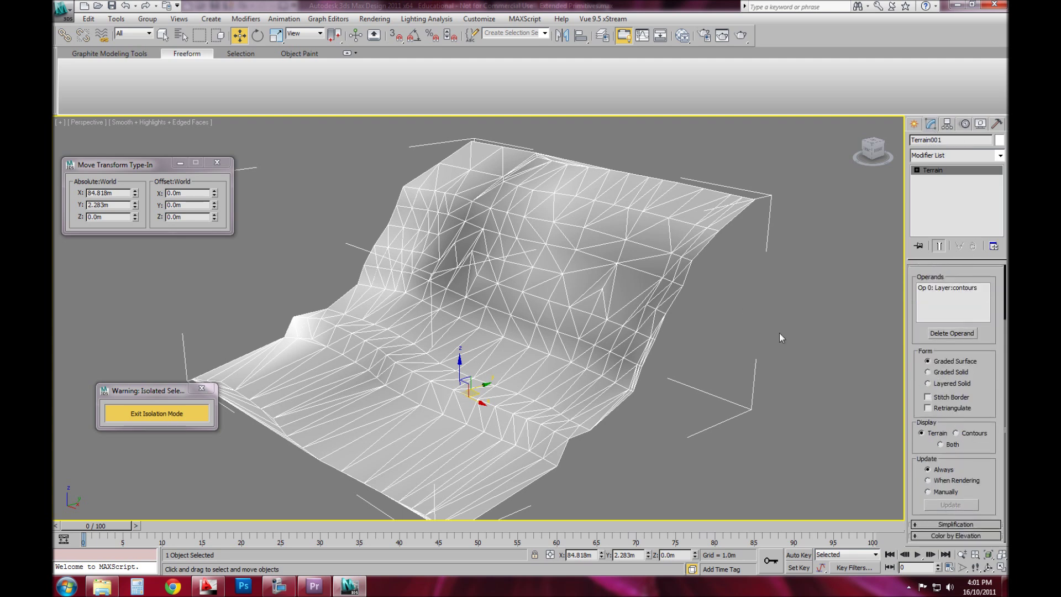
pyautogui.press('alt')
pyautogui.click(947, 372)
pyautogui.keyDown('alt'); pyautogui.moveTo(552, 358); pyautogui.dragTo(476, 362, button='middle'); pyautogui.keyUp('alt')
pyautogui.scroll(-3, 470, 384)
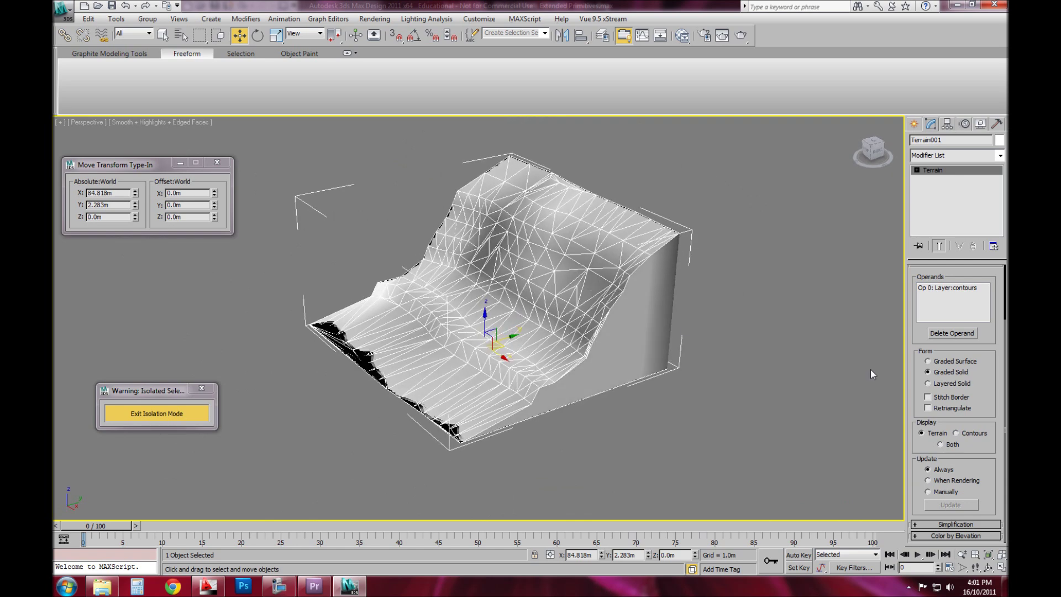
# Step: Try the Layered Solid and Graded Surface forms on the terrain and return it to Graded Solid
pyautogui.click(953, 384)
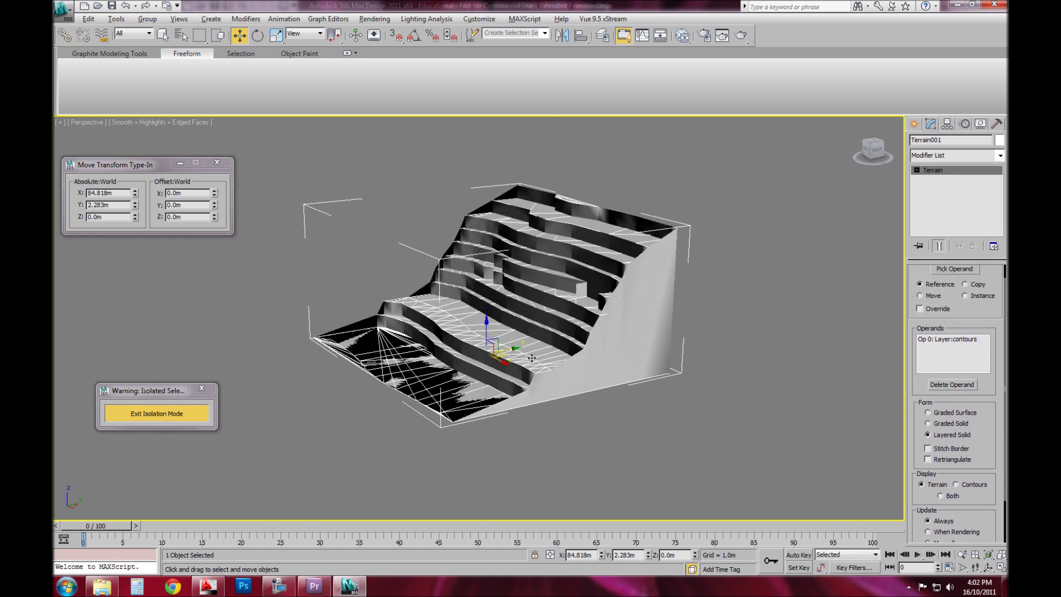
pyautogui.scroll(5, 529, 367)
pyautogui.scroll(-4, 558, 318)
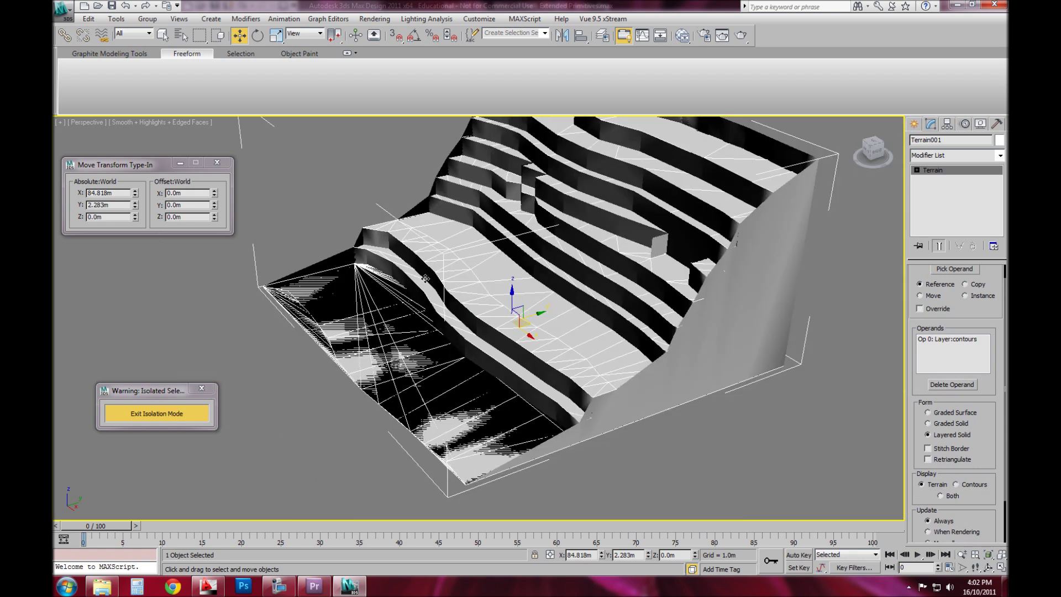
pyautogui.keyDown('alt'); pyautogui.moveTo(475, 399); pyautogui.dragTo(464, 370, button='middle'); pyautogui.keyUp('alt')
pyautogui.scroll(-3, 482, 360)
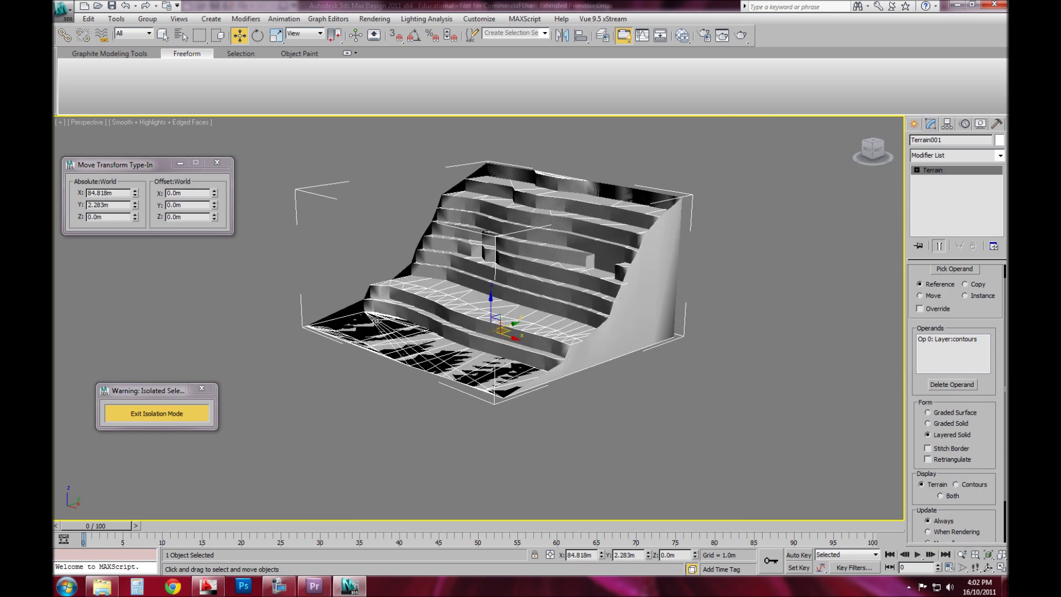
pyautogui.keyDown('alt'); pyautogui.moveTo(385, 312); pyautogui.dragTo(558, 317, button='middle'); pyautogui.keyUp('alt')
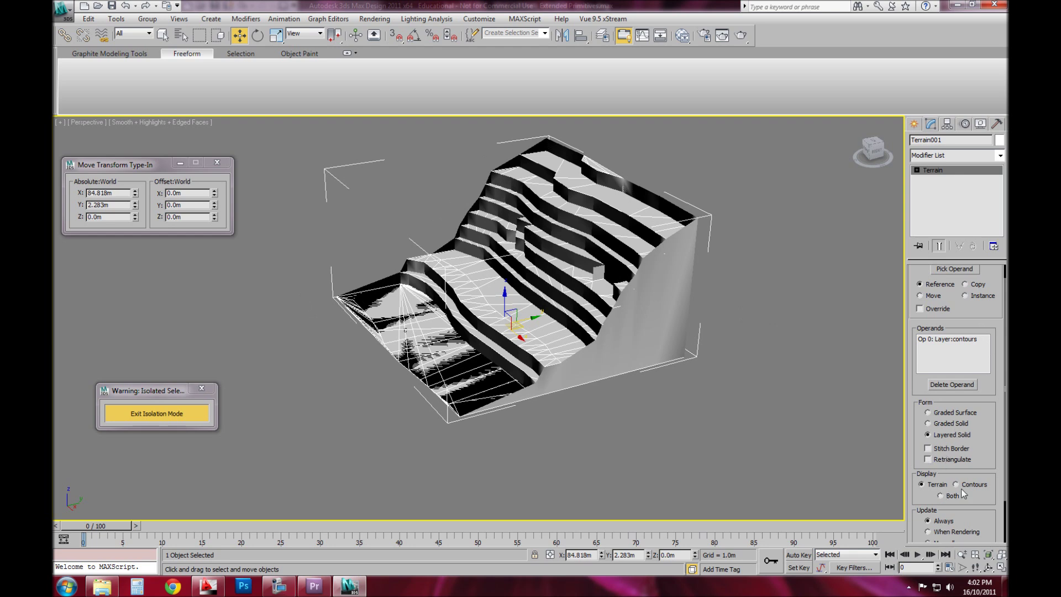
pyautogui.click(955, 414)
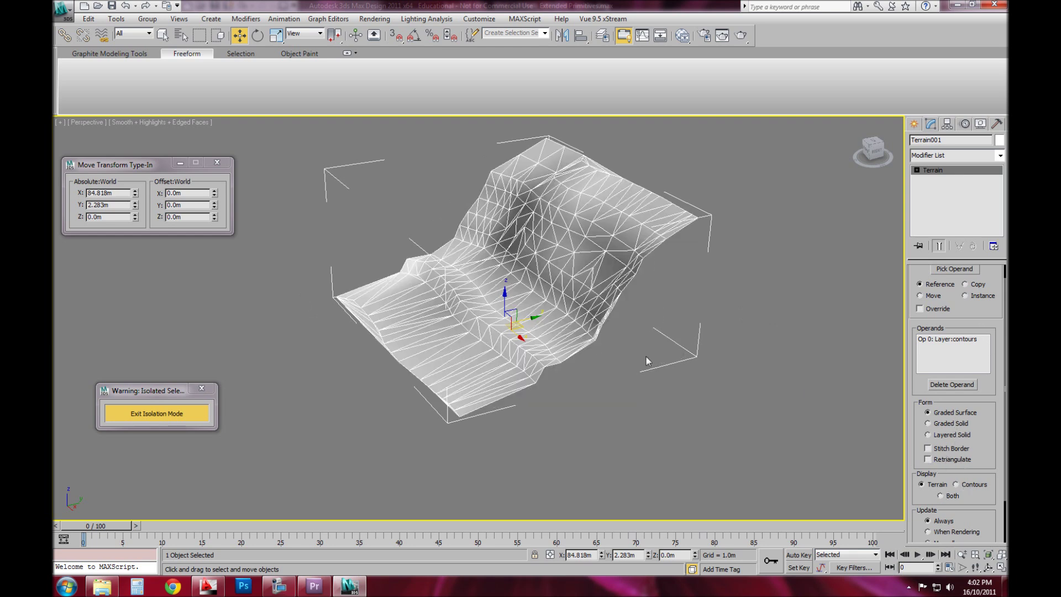
pyautogui.click(947, 424)
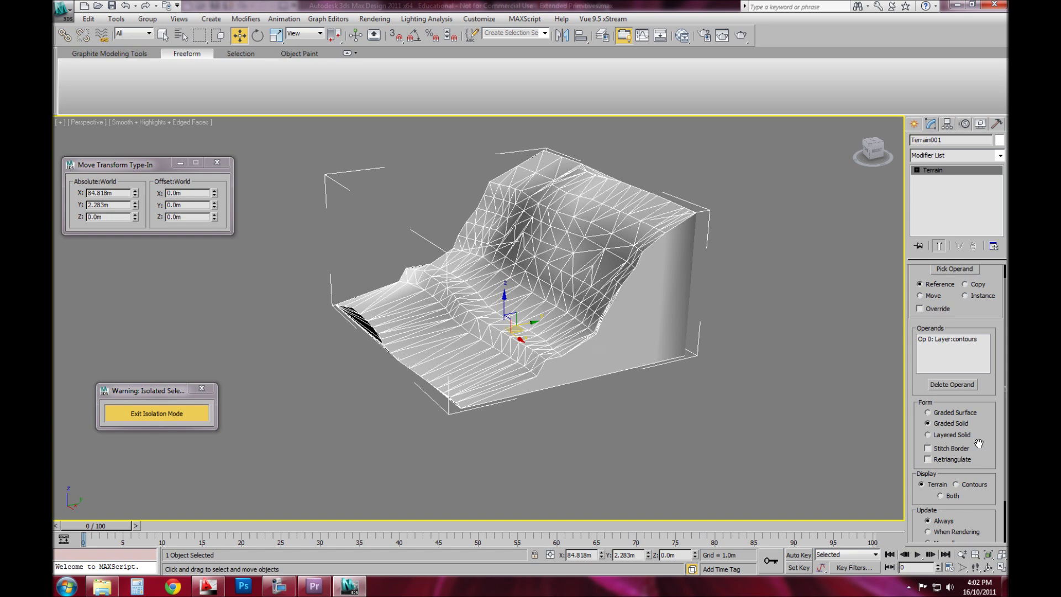
# Step: Compare the terrain's horizontal simplification with Use 1/2 of Points and Interpolate Points * 2, settling on Use 1/4 of Points
pyautogui.scroll(-2, 991, 511)
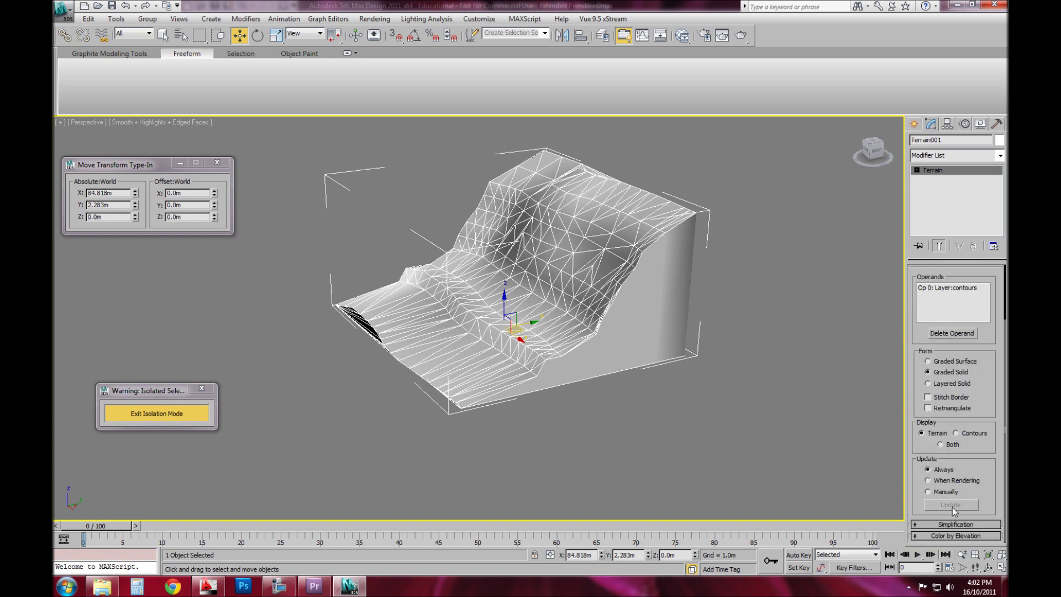
pyautogui.scroll(-3, 944, 529)
pyautogui.scroll(3, 663, 404)
pyautogui.keyDown('alt'); pyautogui.moveTo(706, 383); pyautogui.dragTo(562, 353, button='middle'); pyautogui.keyUp('alt')
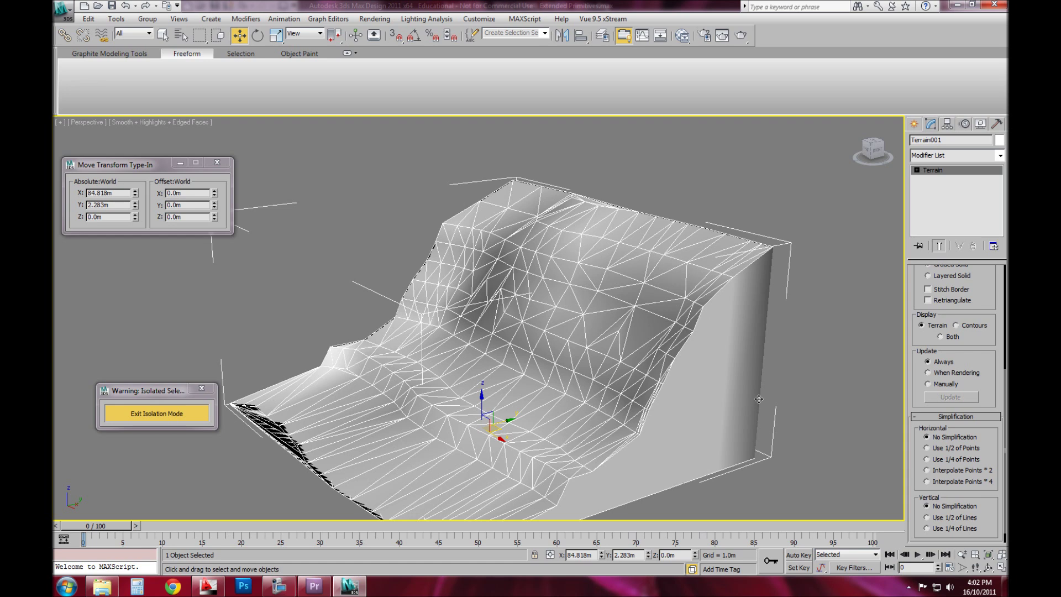
pyautogui.click(942, 449)
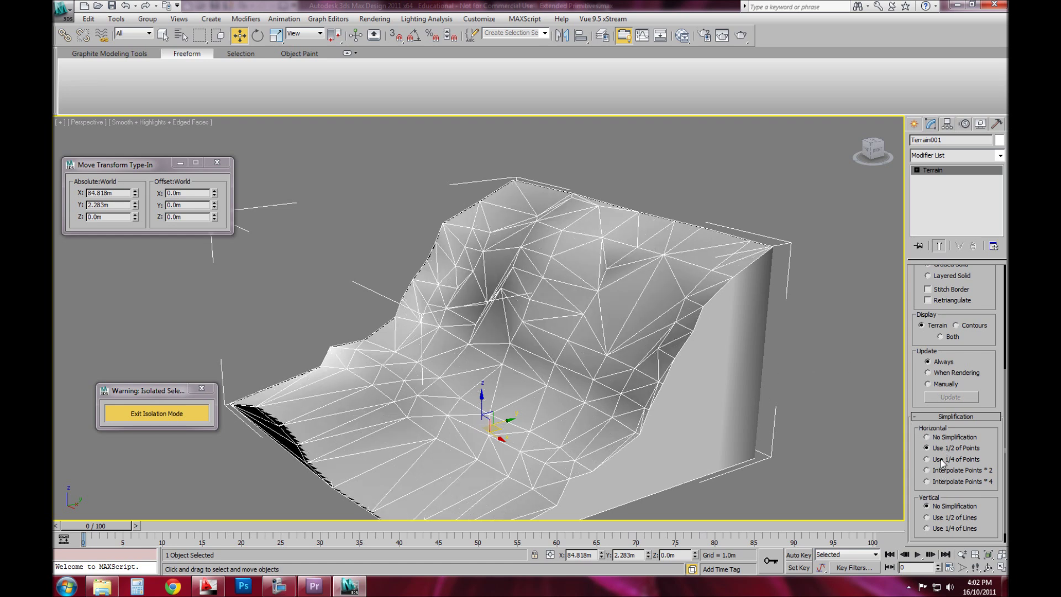
pyautogui.click(955, 472)
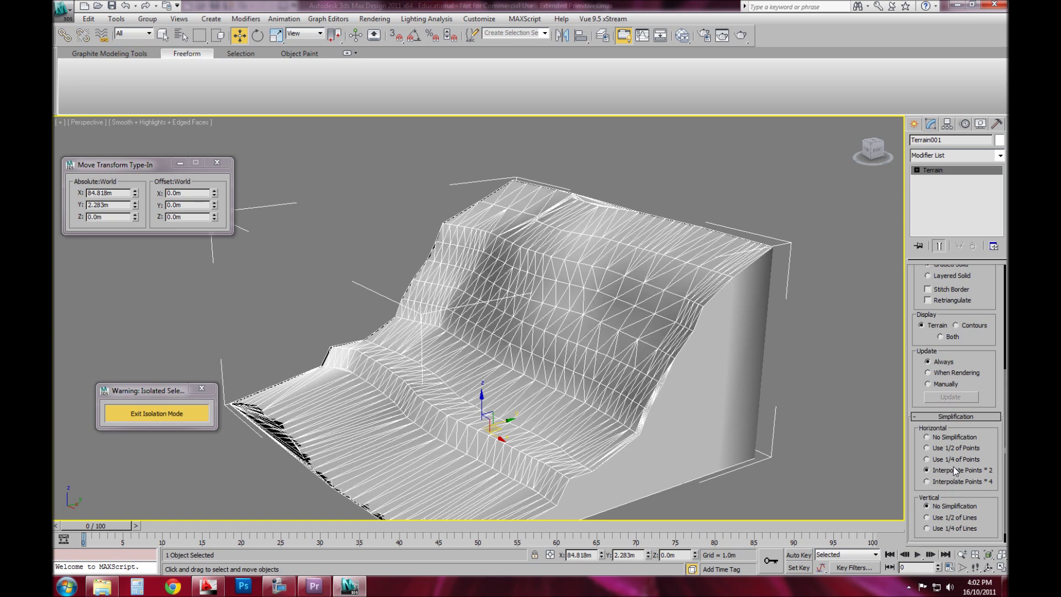
pyautogui.click(959, 448)
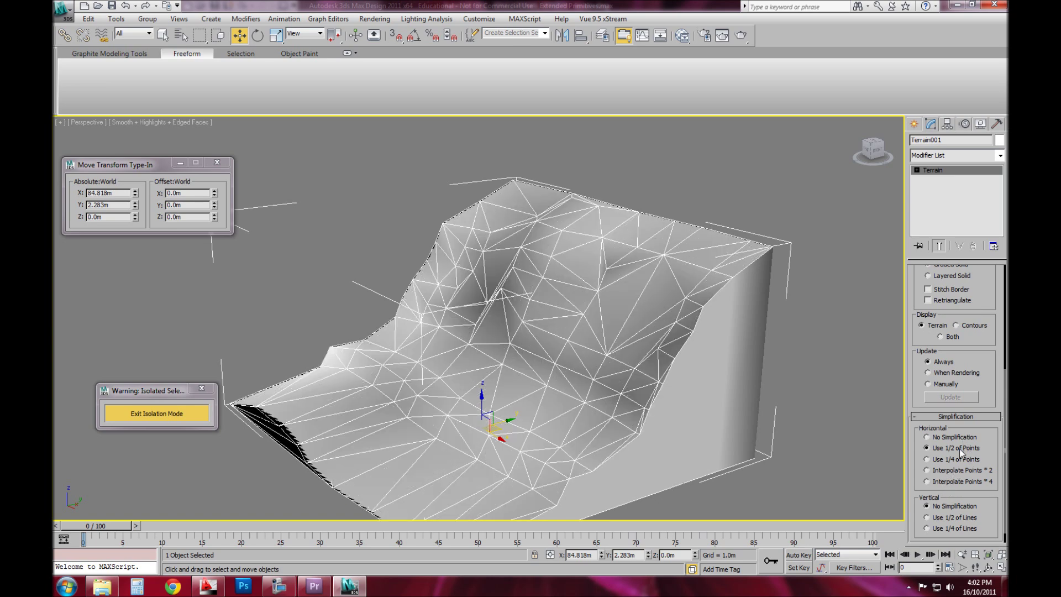
pyautogui.click(959, 459)
pyautogui.keyDown('alt'); pyautogui.moveTo(870, 450); pyautogui.dragTo(647, 397, button='middle'); pyautogui.keyUp('alt')
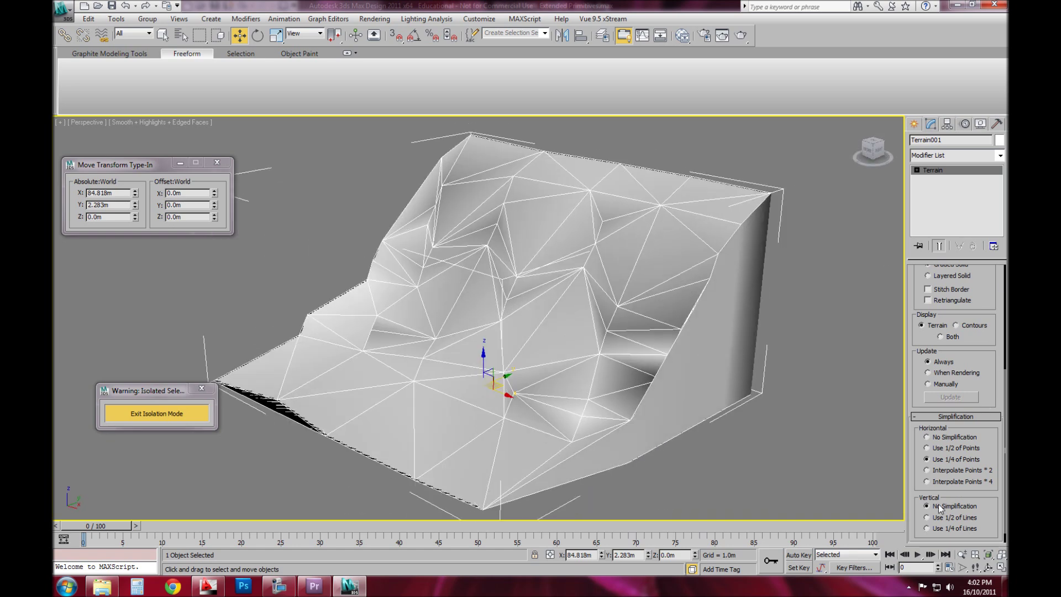
# Step: Try vertical simplification at Use 1/4 of Lines and settle on Use 1/2 of Lines for the terrain
pyautogui.click(953, 518)
pyautogui.keyDown('alt'); pyautogui.moveTo(652, 387); pyautogui.dragTo(741, 395, button='middle'); pyautogui.keyUp('alt')
pyautogui.click(966, 528)
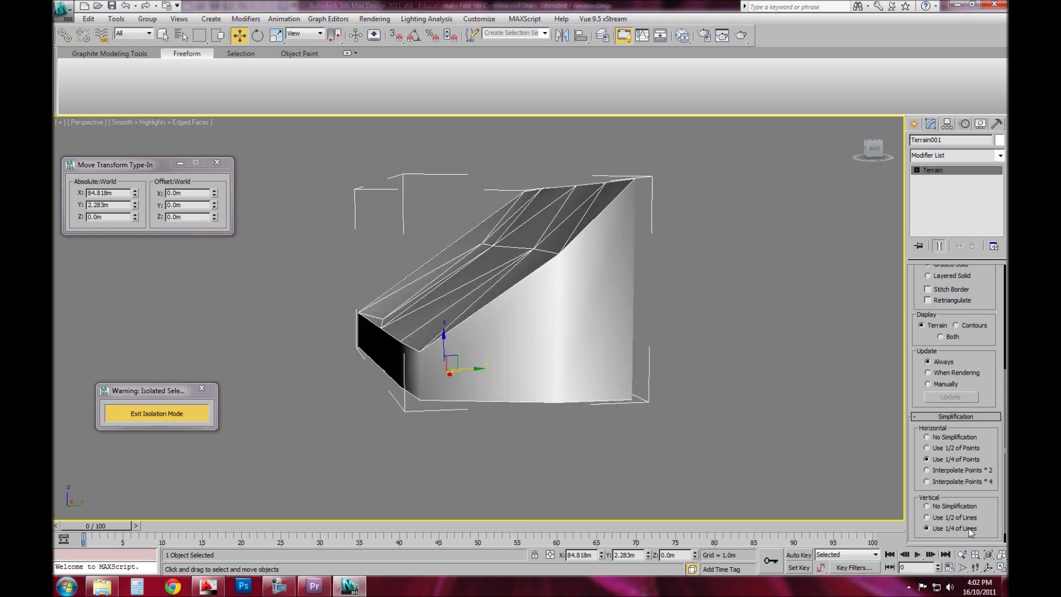
pyautogui.click(974, 514)
pyautogui.scroll(-1, 983, 382)
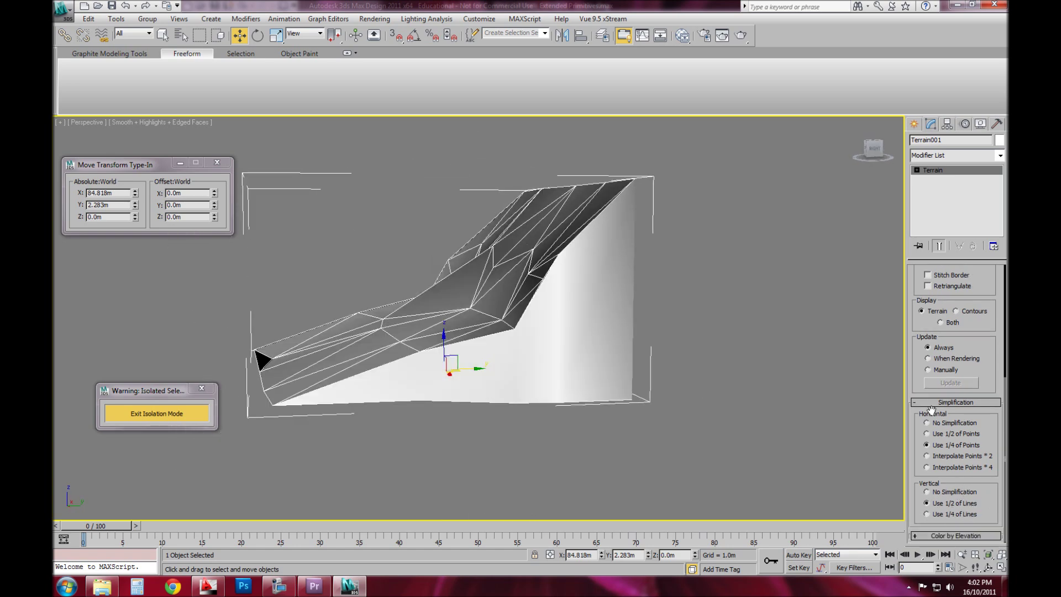
# Step: Colour the terrain by elevation with the default colour zones and deselect it
pyautogui.click(923, 535)
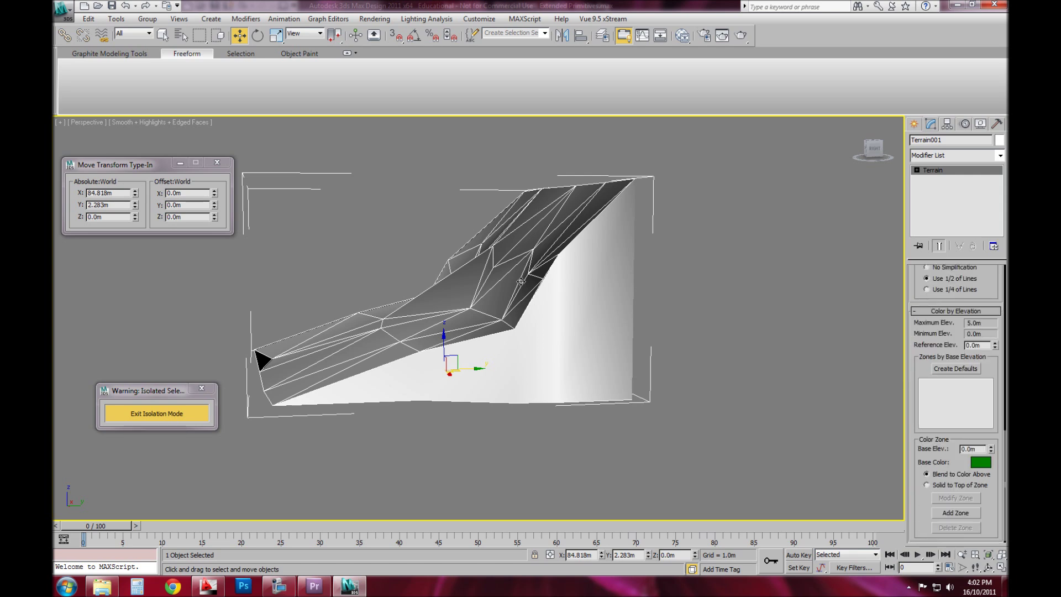
pyautogui.keyDown('alt'); pyautogui.moveTo(566, 317); pyautogui.dragTo(596, 333, button='middle'); pyautogui.keyUp('alt')
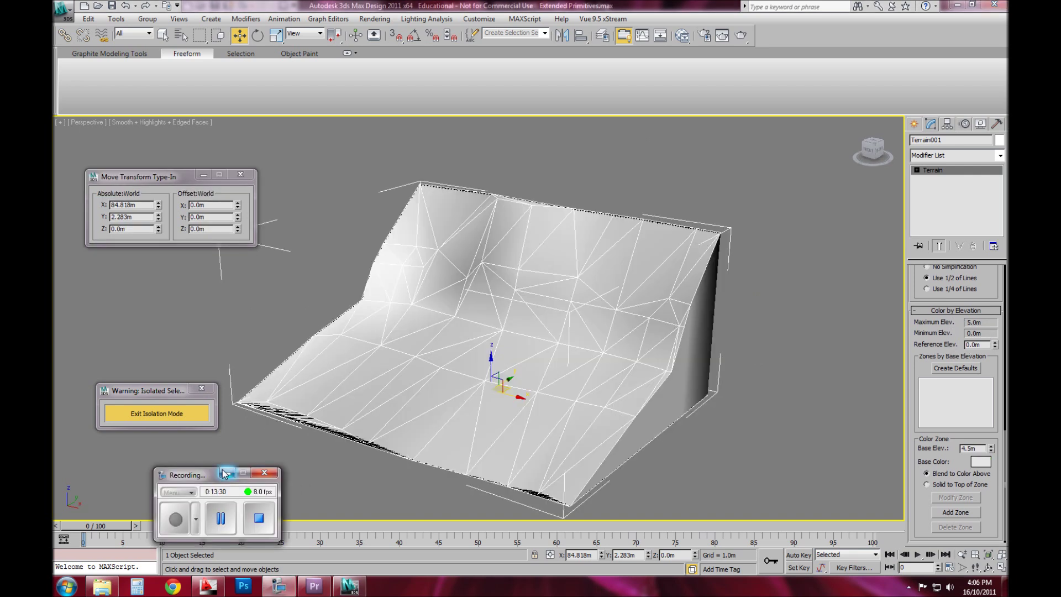
pyautogui.click(227, 473)
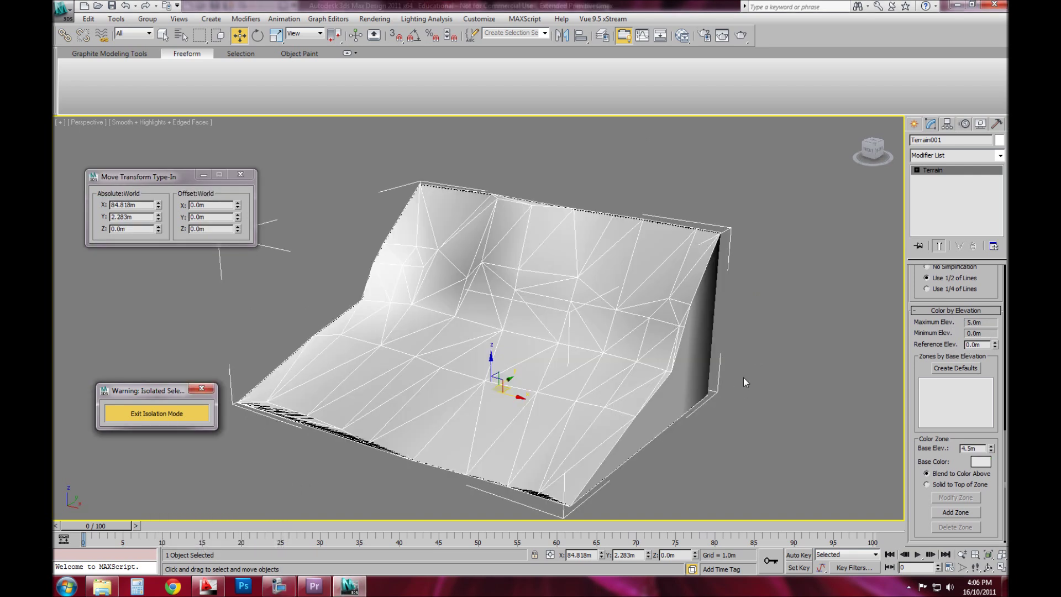
pyautogui.click(960, 367)
pyautogui.click(821, 378)
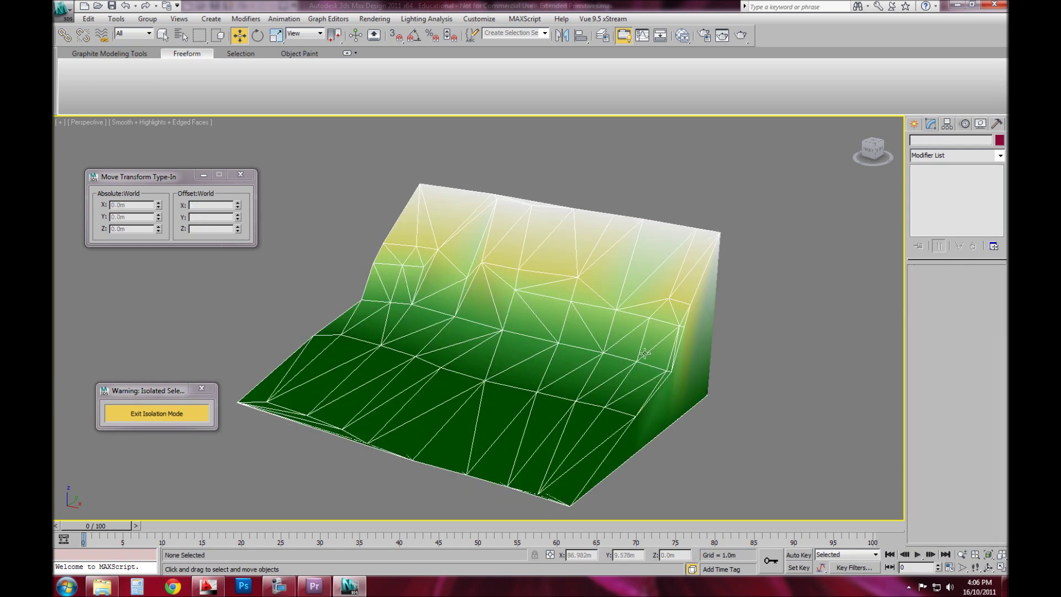
# Step: Inspect the terrain's 4.5 m and 3.0 m elevation colour zones, then deselect the terrain
pyautogui.keyDown('alt'); pyautogui.moveTo(314, 423); pyautogui.dragTo(529, 277, button='middle'); pyautogui.keyUp('alt')
pyautogui.click(672, 254)
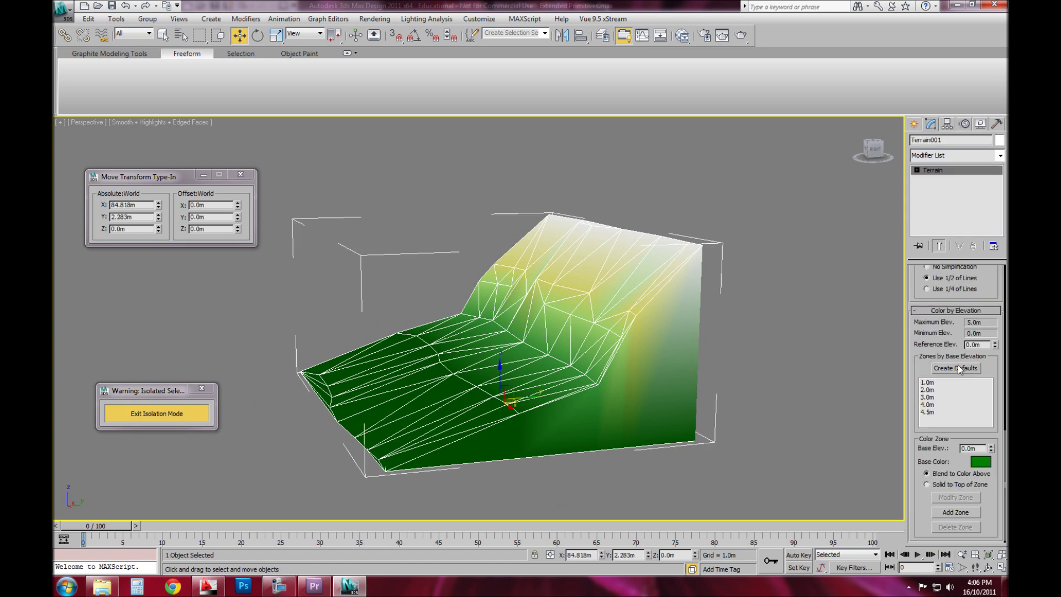
pyautogui.click(929, 412)
pyautogui.click(939, 396)
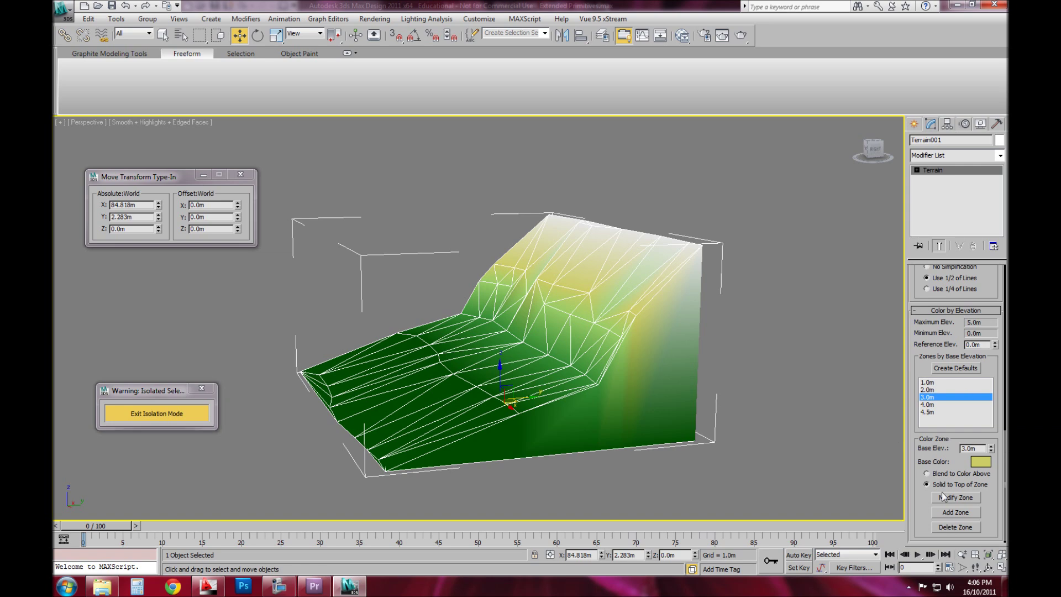
pyautogui.click(802, 363)
# Step: Move the isolation mode window clear of the terrain and leave the terrain deselected
pyautogui.keyDown('alt'); pyautogui.moveTo(418, 357); pyautogui.dragTo(502, 377, button='middle'); pyautogui.keyUp('alt')
pyautogui.keyDown('alt'); pyautogui.moveTo(266, 403); pyautogui.dragTo(199, 428, button='middle'); pyautogui.keyUp('alt')
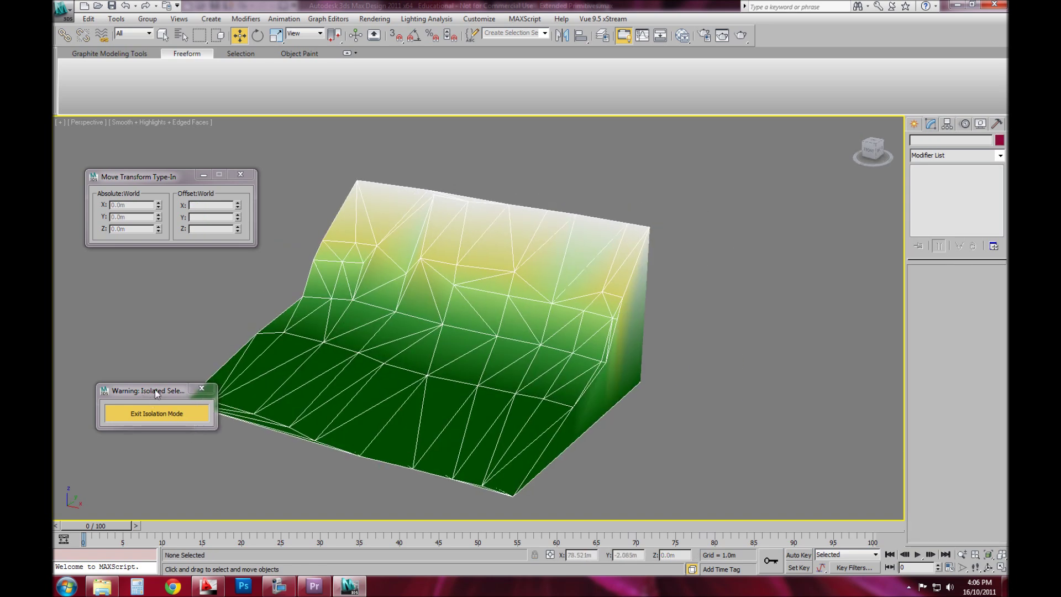
pyautogui.moveTo(155, 390); pyautogui.dragTo(117, 403)
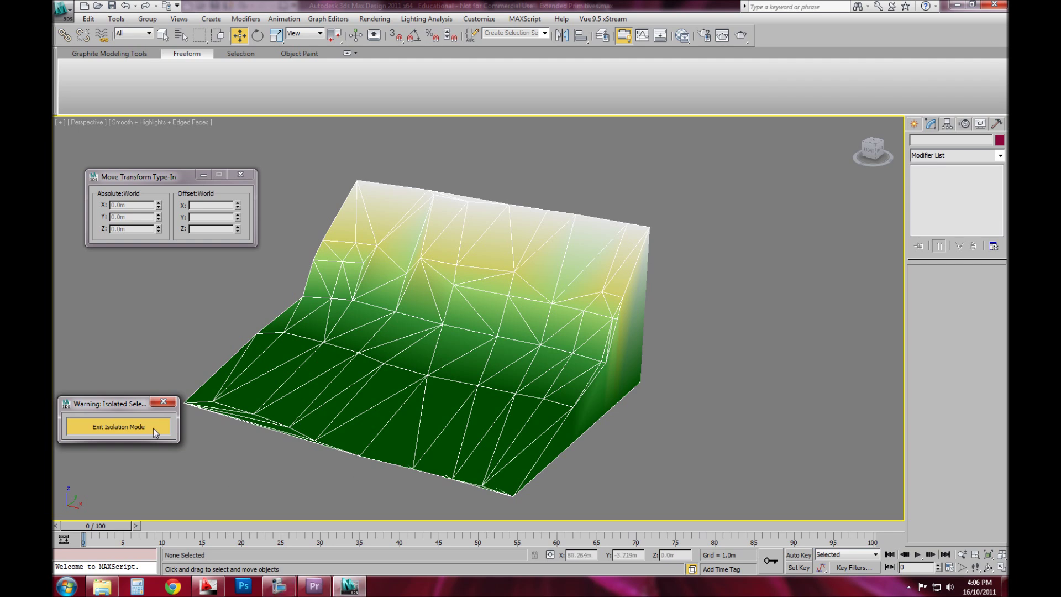
pyautogui.click(357, 396)
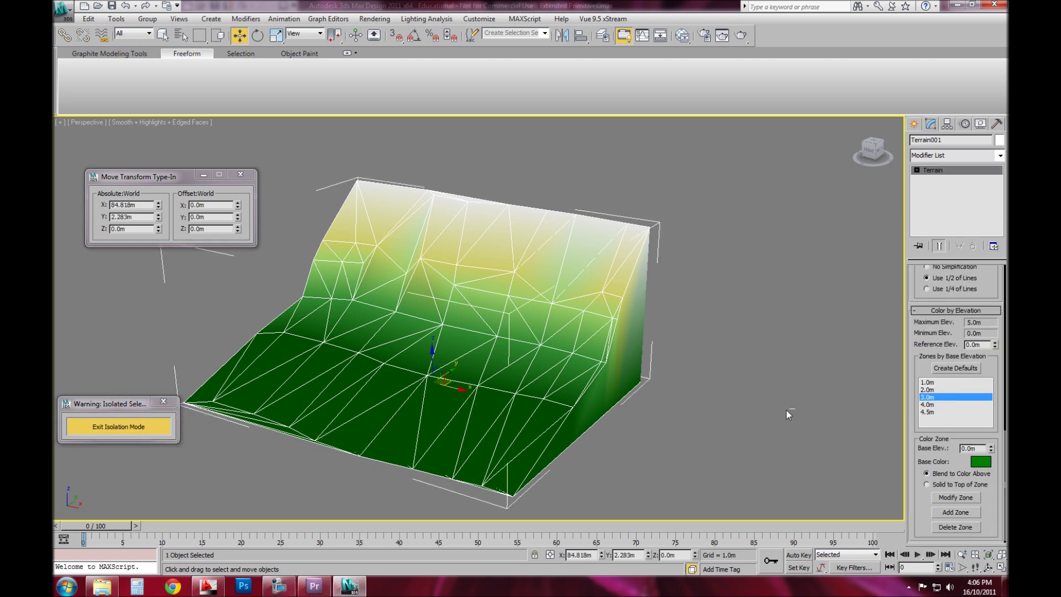
pyautogui.click(786, 410)
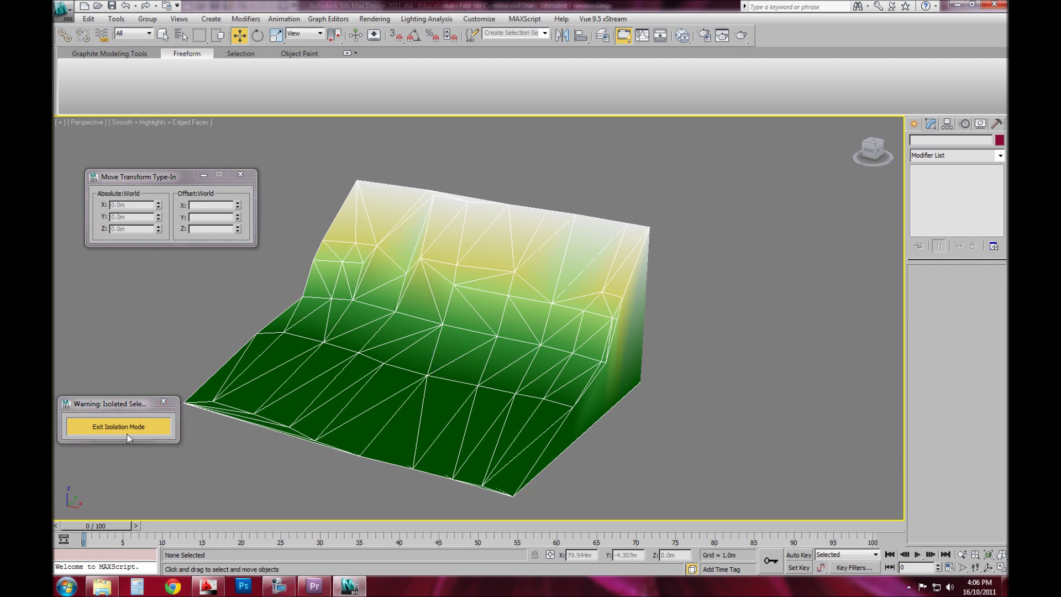
pyautogui.click(447, 394)
pyautogui.moveTo(448, 394); pyautogui.dragTo(416, 399, button='middle')
pyautogui.scroll(5, 938, 285)
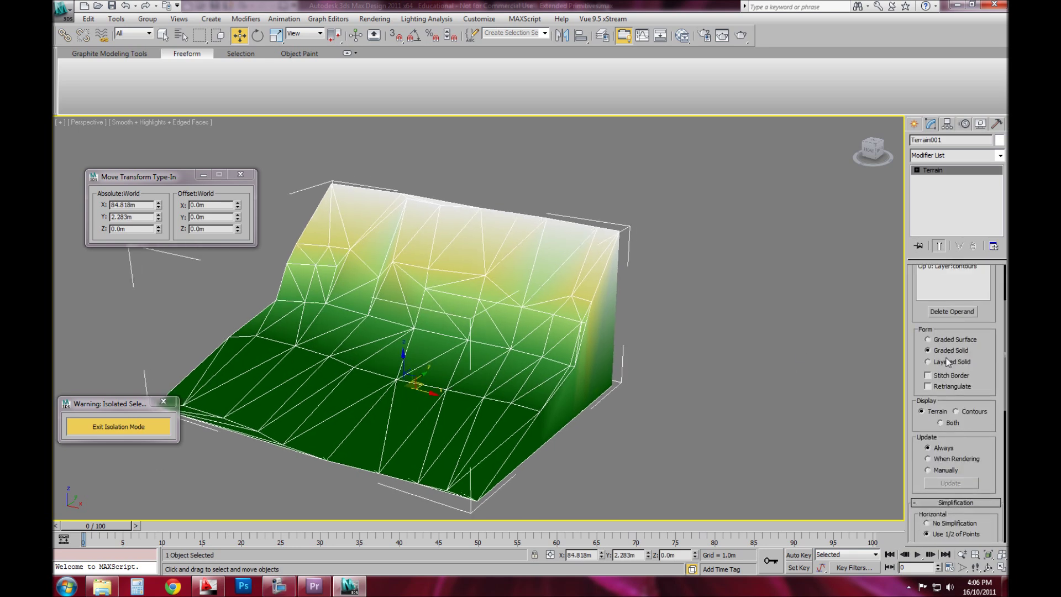
pyautogui.click(717, 364)
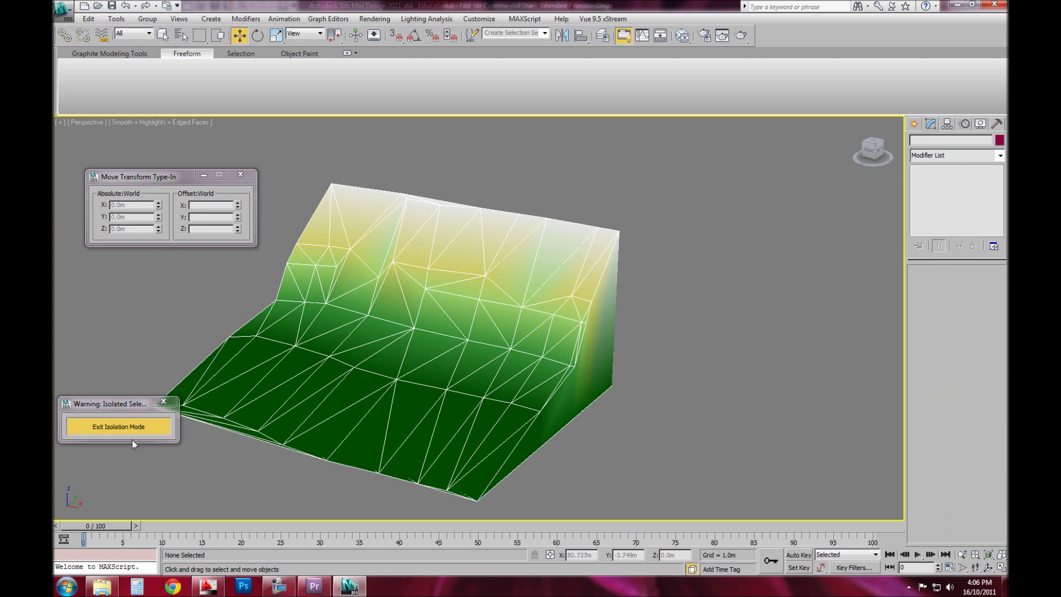
pyautogui.click(279, 586)
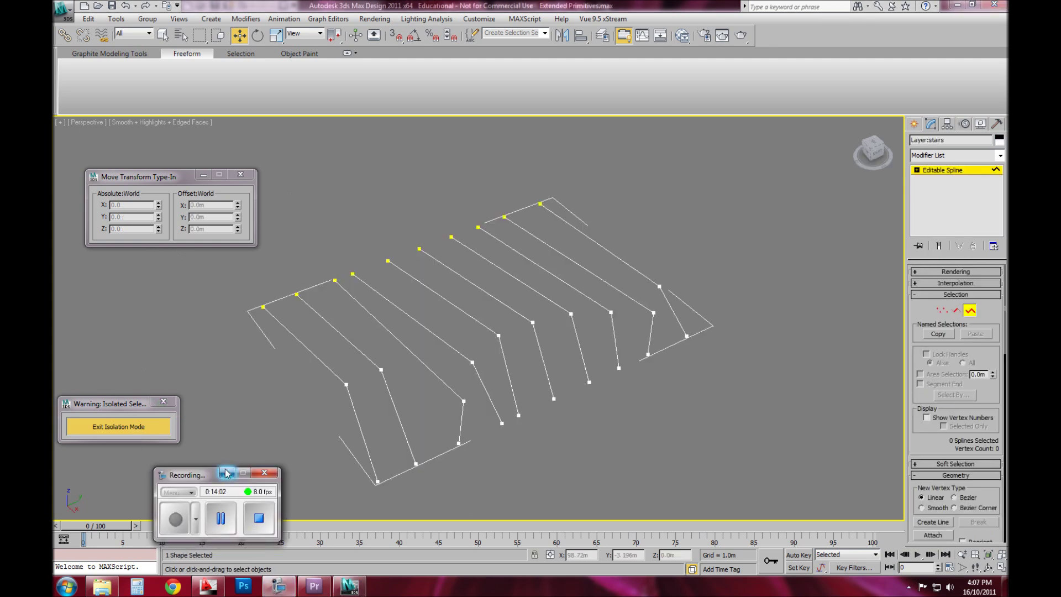
pyautogui.click(226, 473)
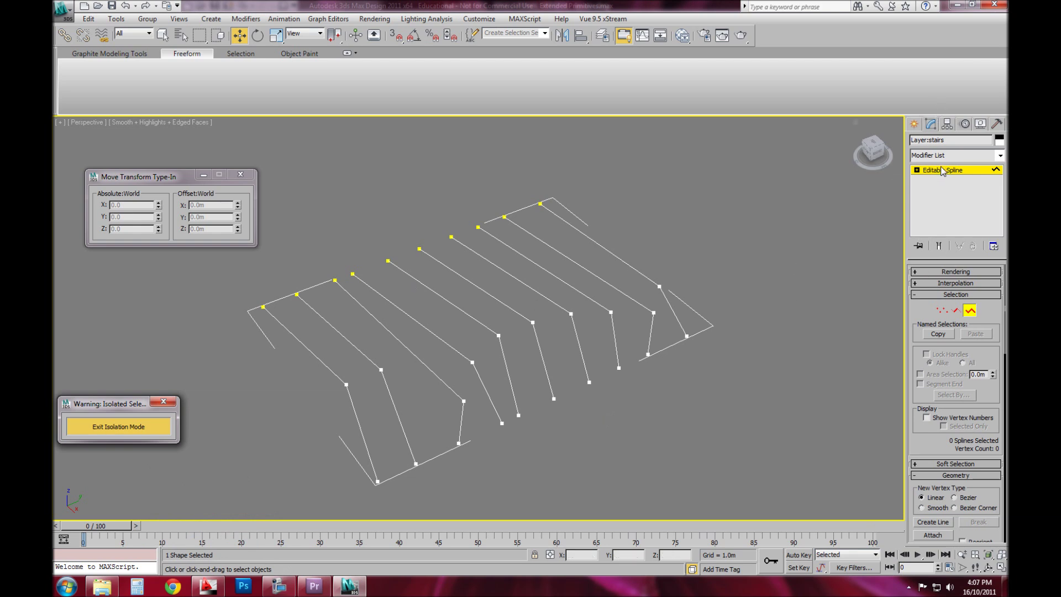
# Step: Leave spline sub-object editing on the stair lines and change their object colour from black to light green
pyautogui.click(969, 310)
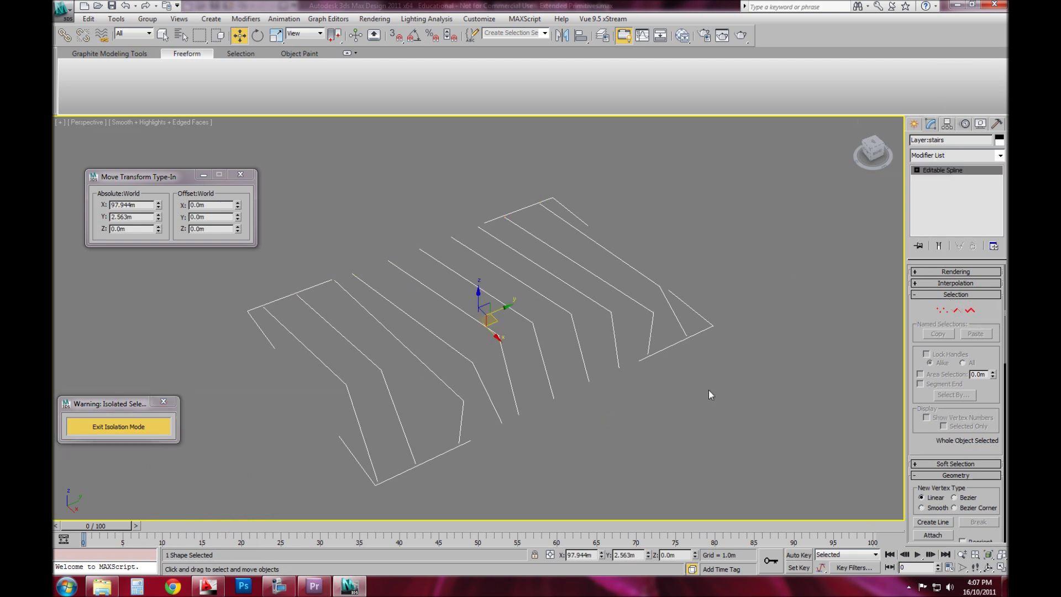
pyautogui.click(708, 389)
pyautogui.click(650, 325)
pyautogui.click(999, 140)
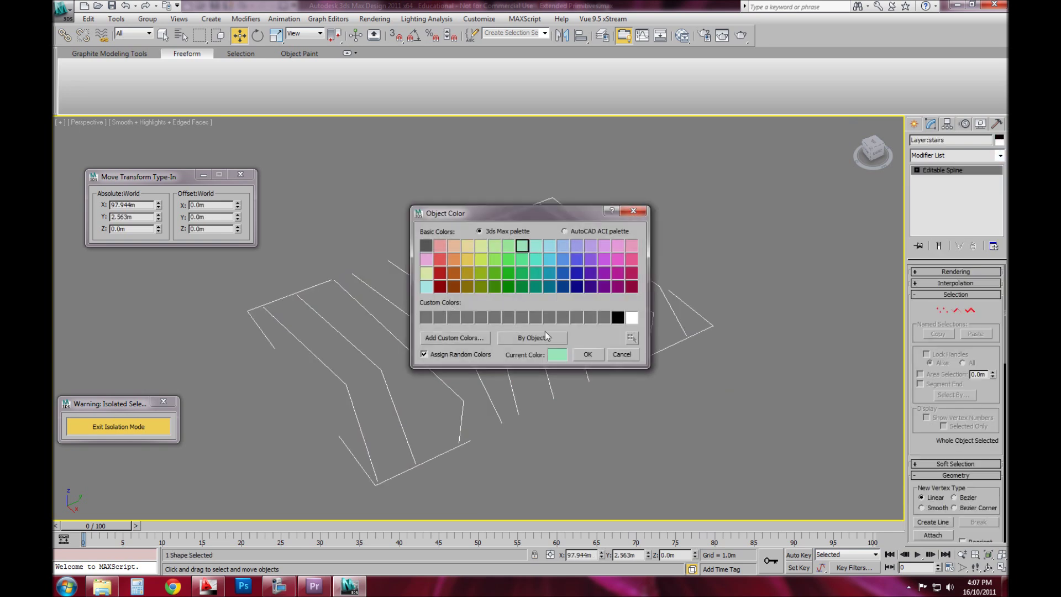
pyautogui.click(596, 356)
pyautogui.click(772, 341)
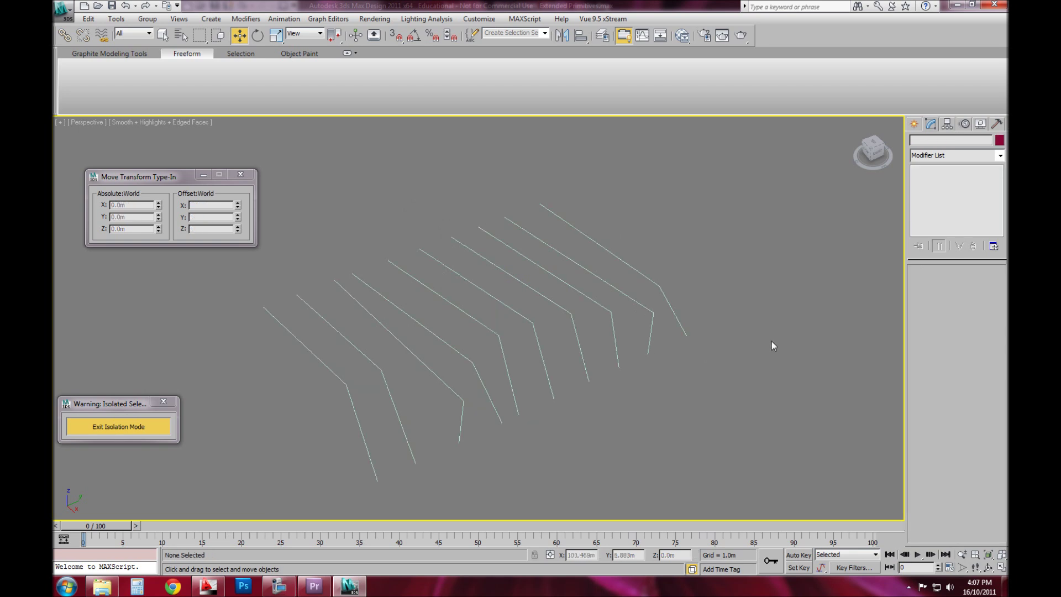
# Step: Add an Edit Spline modifier to the stair lines and deselect them
pyautogui.click(641, 302)
pyautogui.moveTo(559, 370)
pyautogui.keyDown('alt'); pyautogui.mouseDown(button='middle')
pyautogui.moveTo(559, 343)
pyautogui.moveTo(560, 365)
pyautogui.mouseUp(button='middle'); pyautogui.keyUp('alt')
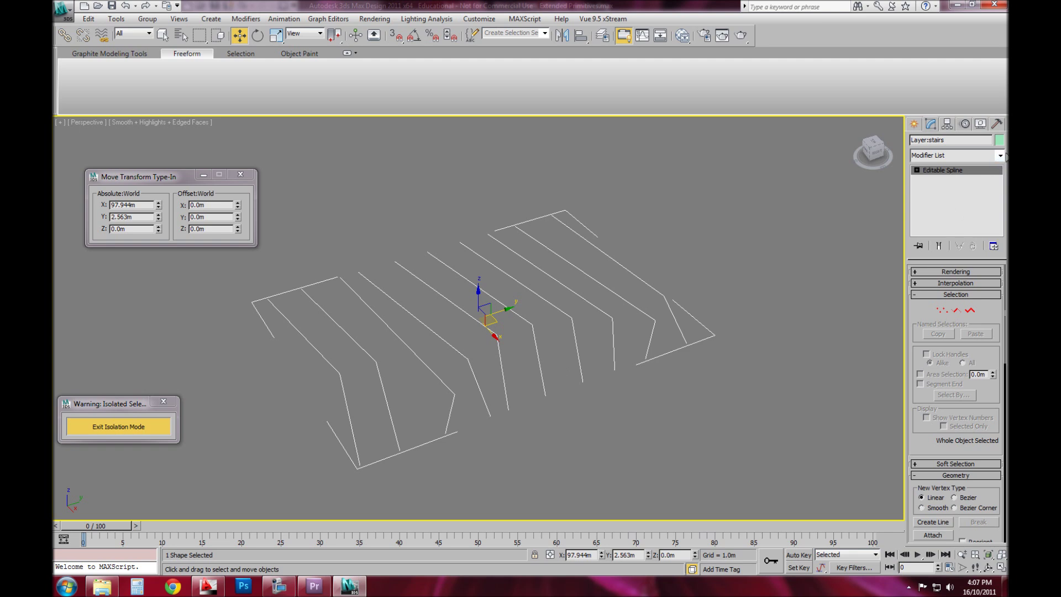
pyautogui.press('Delete')
pyautogui.click(646, 309)
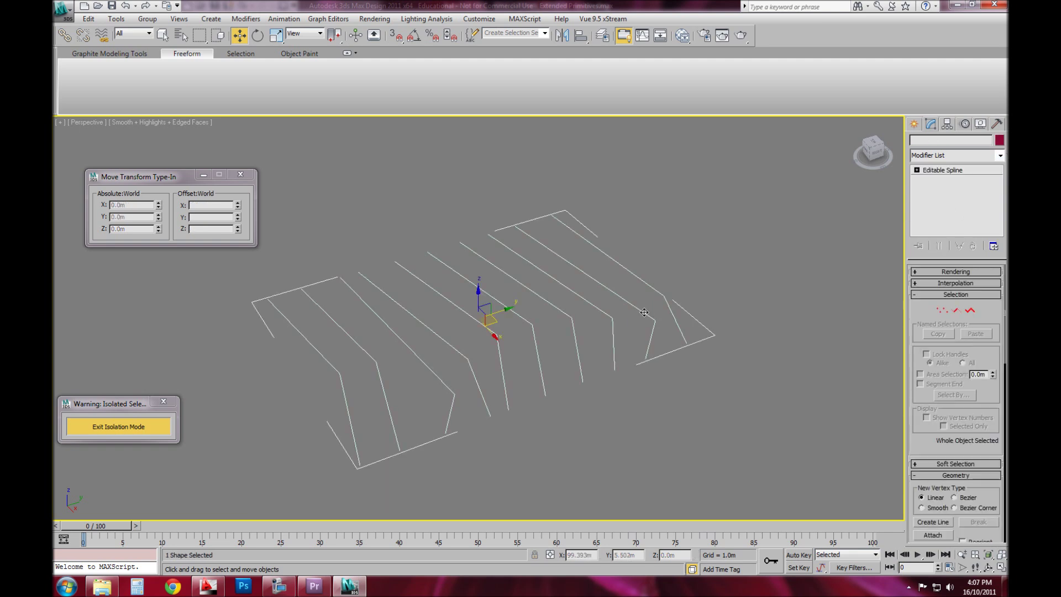
pyautogui.moveTo(448, 399)
pyautogui.keyDown('alt'); pyautogui.mouseDown(button='middle')
pyautogui.moveTo(445, 383)
pyautogui.moveTo(455, 399)
pyautogui.mouseUp(button='middle'); pyautogui.keyUp('alt')
pyautogui.click(1000, 156)
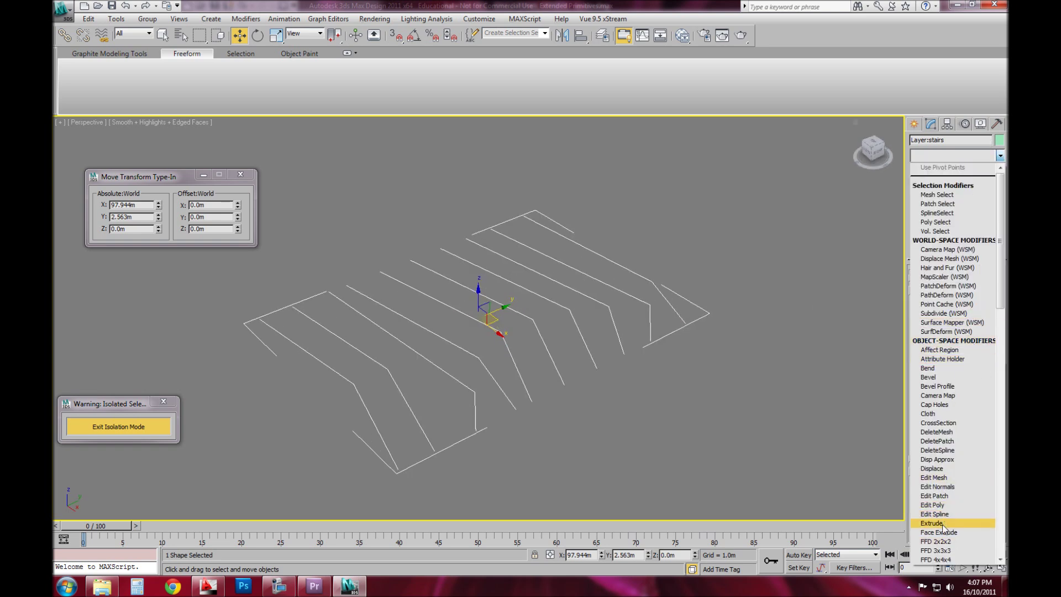
pyautogui.click(939, 514)
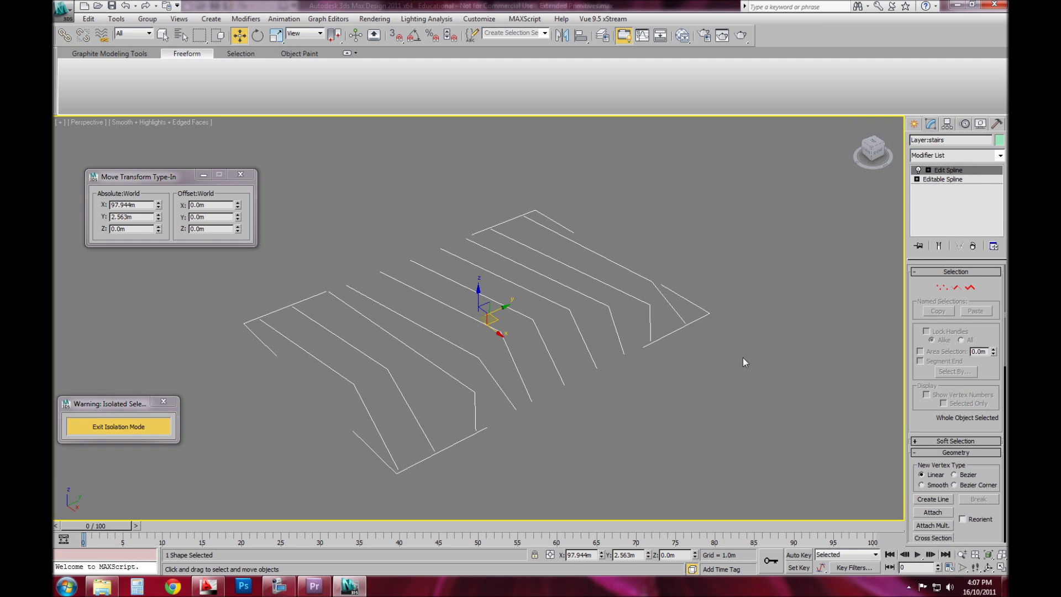
pyautogui.click(654, 366)
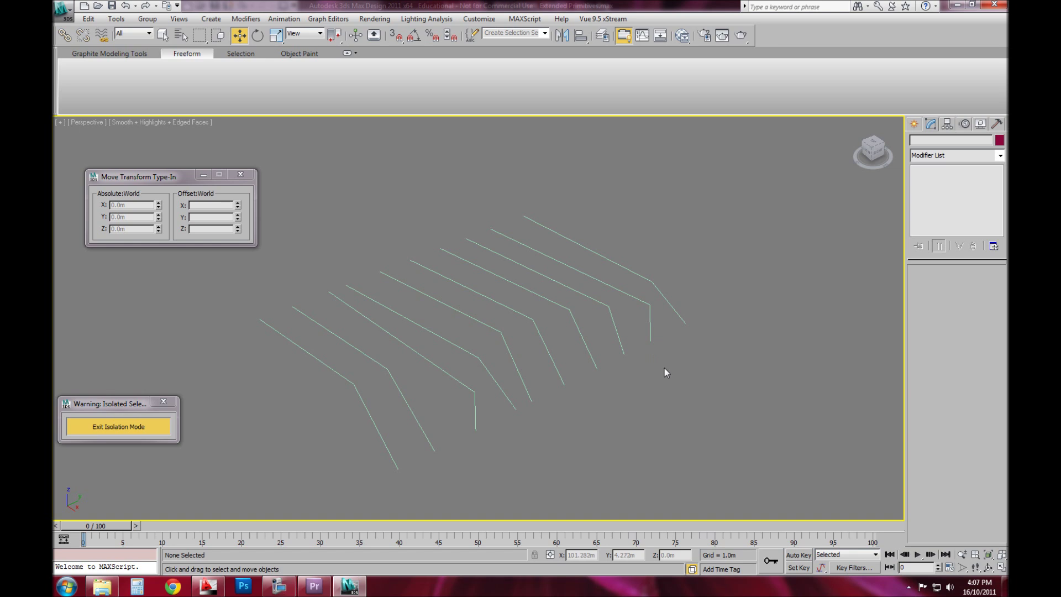
pyautogui.keyDown('alt'); pyautogui.moveTo(720, 409); pyautogui.dragTo(669, 412, button='middle'); pyautogui.keyUp('alt')
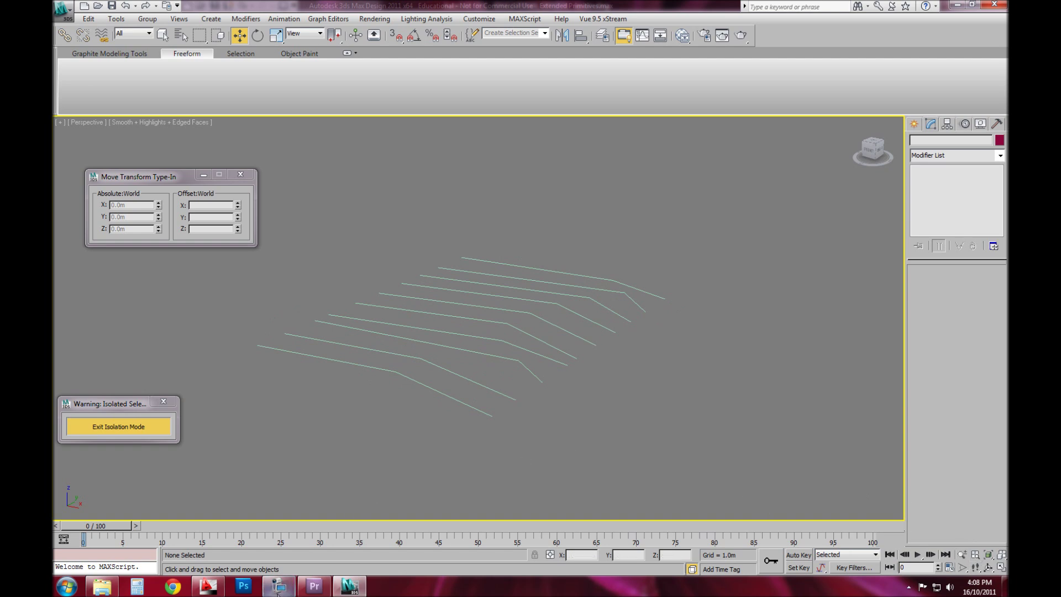
pyautogui.click(278, 585)
pyautogui.click(227, 473)
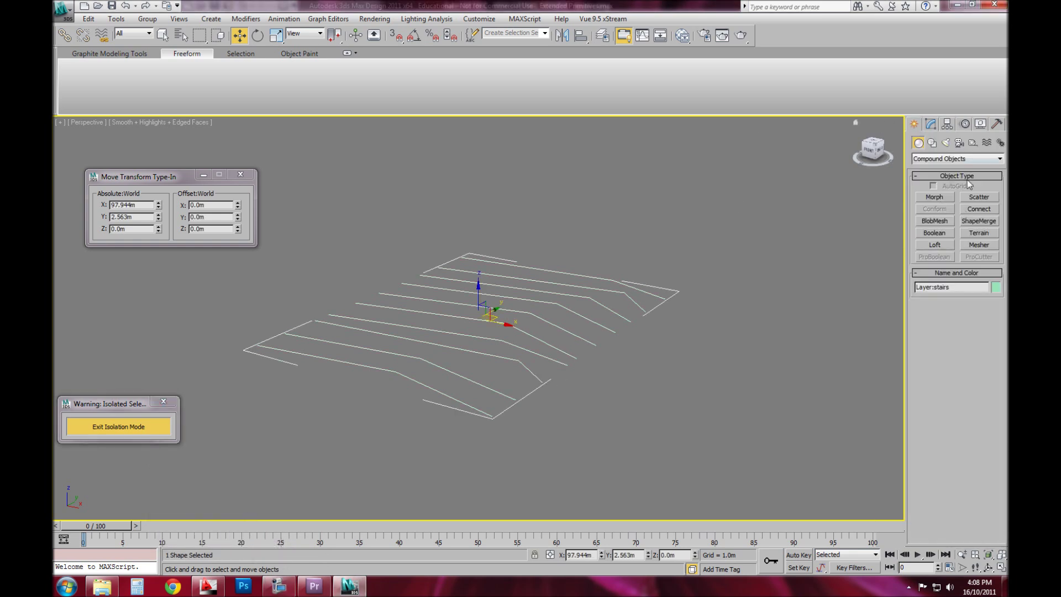
# Step: Show all four viewports and place a target camera in the Top view before the stair lines, aimed at their far end
pyautogui.click(961, 145)
pyautogui.click(941, 198)
pyautogui.moveTo(495, 337)
pyautogui.keyDown('alt'); pyautogui.mouseDown(button='middle')
pyautogui.moveTo(537, 417)
pyautogui.moveTo(512, 347)
pyautogui.mouseUp(button='middle'); pyautogui.keyUp('alt')
pyautogui.moveTo(365, 450); pyautogui.dragTo(412, 333, button='middle')
pyautogui.scroll(-2, 413, 333)
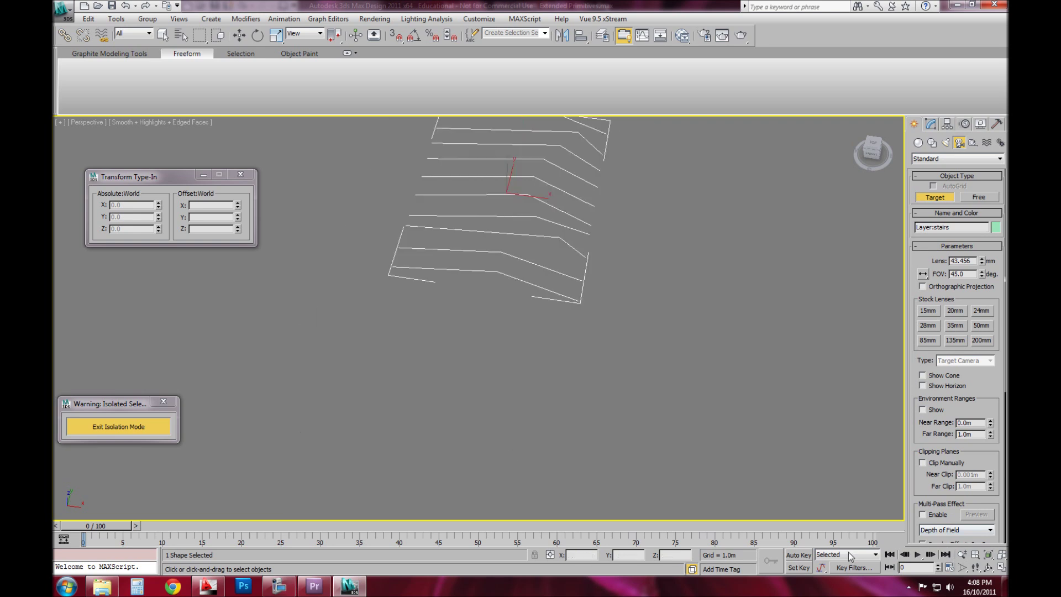
pyautogui.click(1002, 566)
pyautogui.rightClick(355, 246)
pyautogui.press('t')
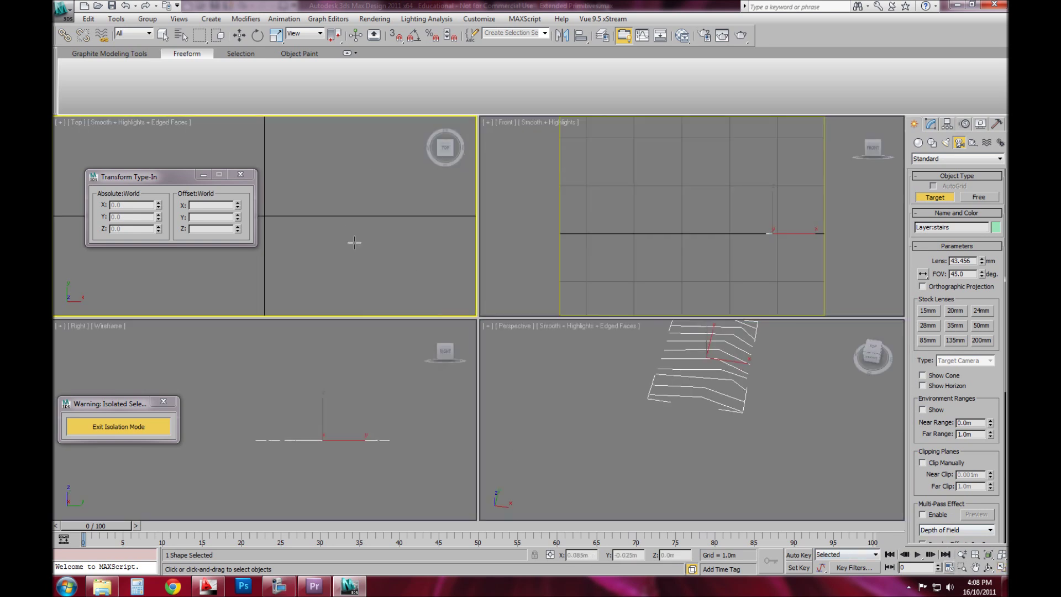
pyautogui.press('z')
pyautogui.scroll(-5, 352, 262)
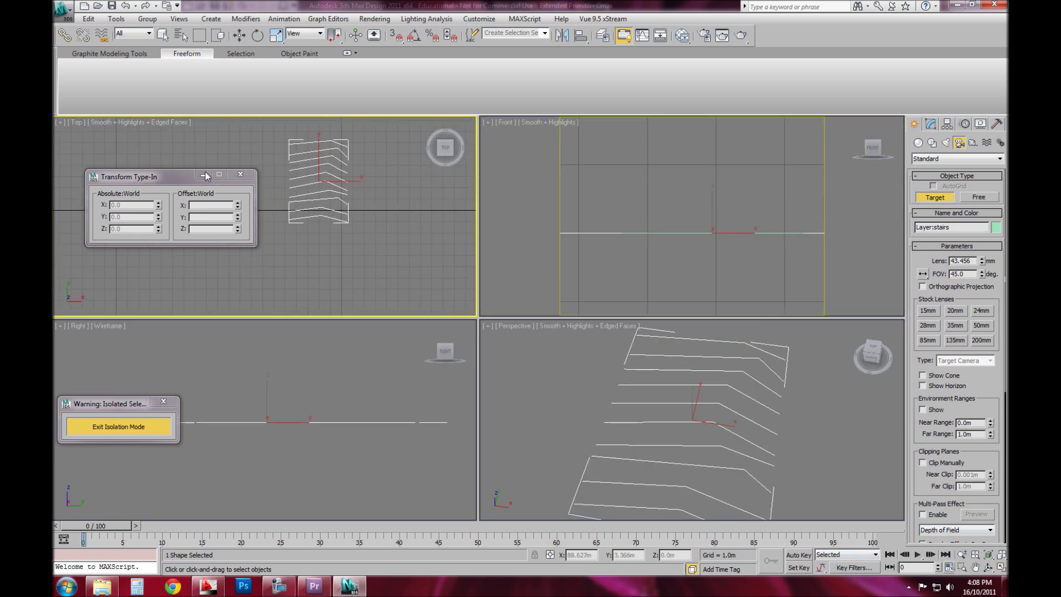
pyautogui.press('F12')
pyautogui.moveTo(299, 269); pyautogui.dragTo(328, 148)
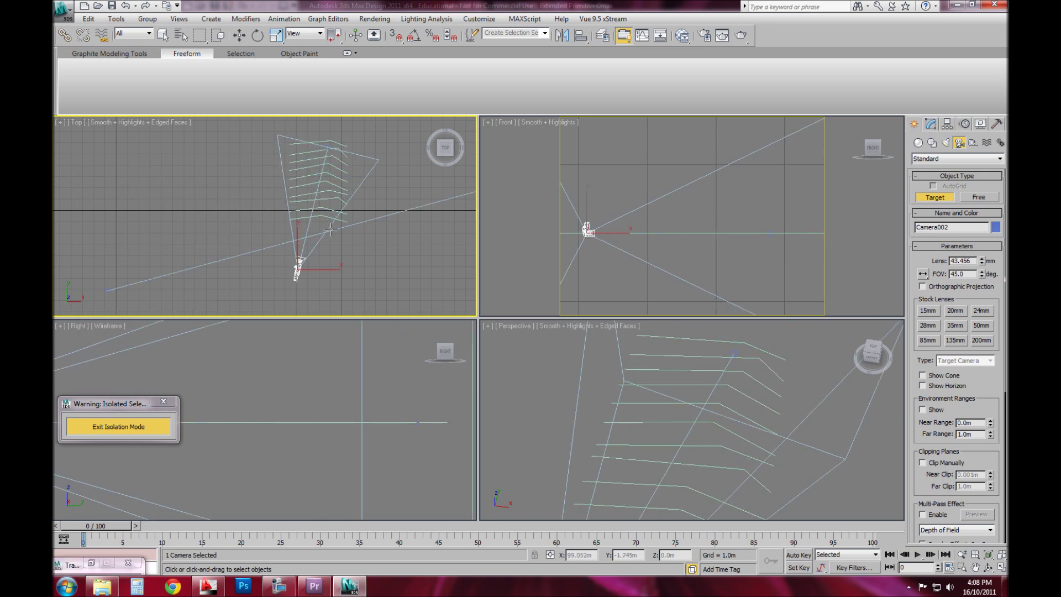
# Step: Give the new camera the 24 mm stock lens and show its view in the Perspective viewport
pyautogui.click(982, 310)
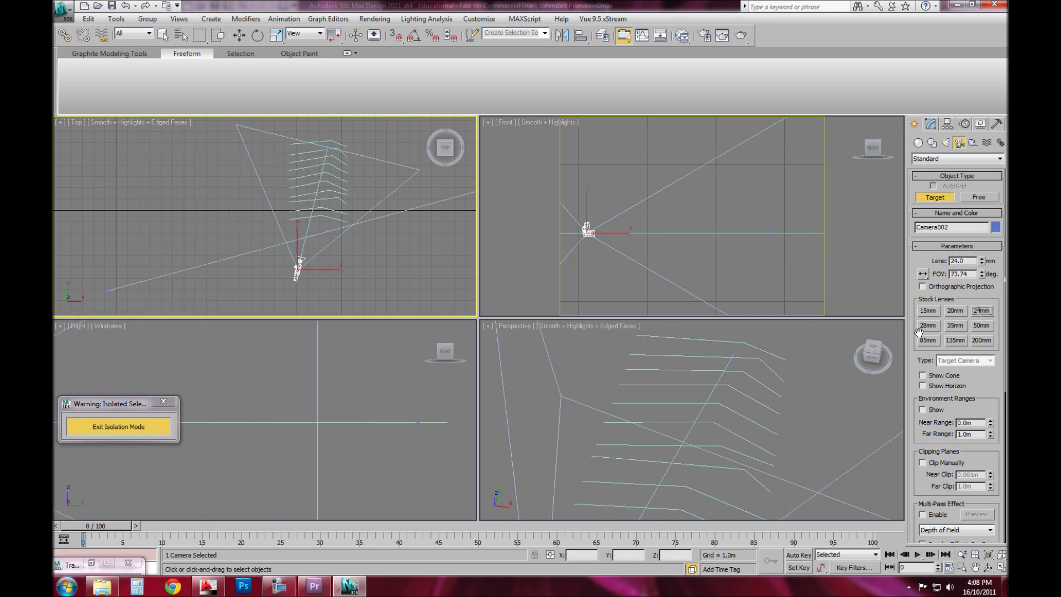
pyautogui.click(931, 124)
pyautogui.rightClick(670, 272)
pyautogui.rightClick(644, 387)
pyautogui.press('c')
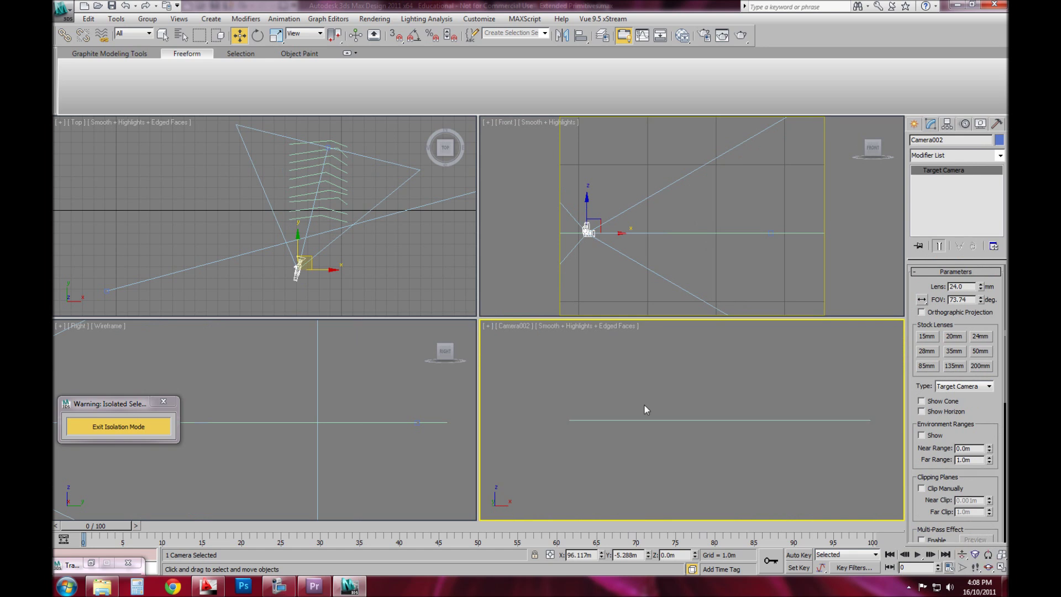
# Step: Raise the camera to a height of about 0.18 m and show its view in the Front viewport too
pyautogui.rightClick(721, 187)
pyautogui.moveTo(587, 203); pyautogui.dragTo(588, 190)
pyautogui.press('c')
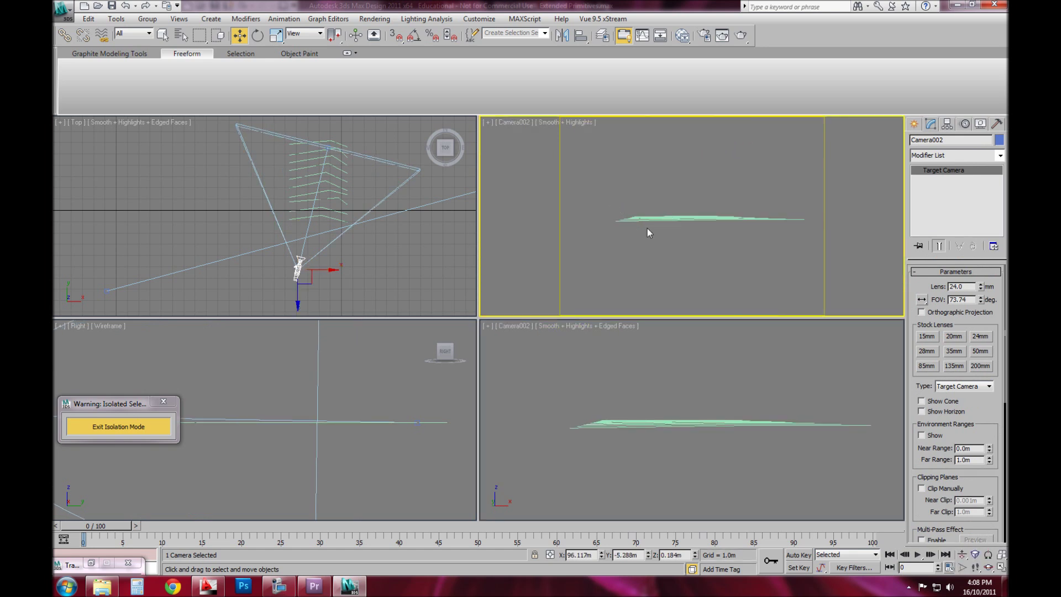
# Step: Raise the camera in the Right view to a height of about 0.6 m
pyautogui.rightClick(295, 295)
pyautogui.rightClick(558, 373)
pyautogui.rightClick(309, 422)
pyautogui.scroll(-4, 262, 433)
pyautogui.moveTo(260, 434); pyautogui.dragTo(425, 447, button='middle')
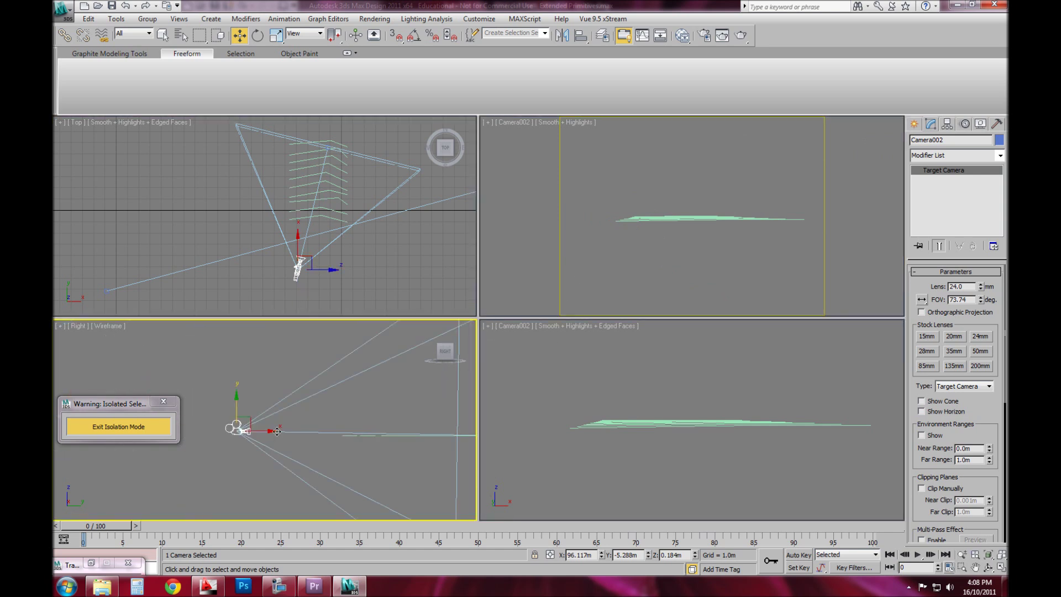
pyautogui.moveTo(235, 410); pyautogui.dragTo(235, 400)
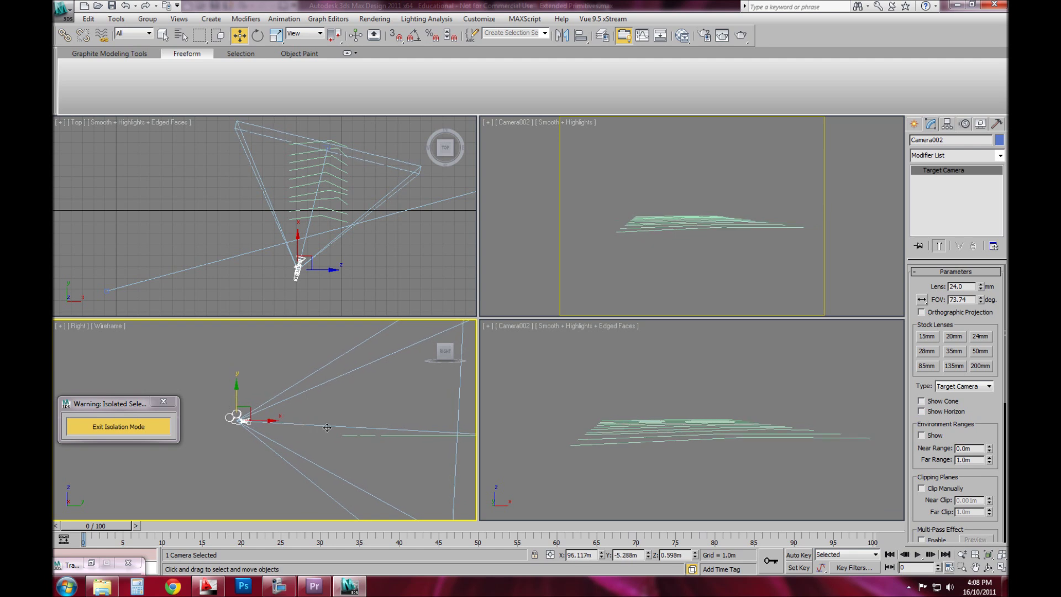
pyautogui.moveTo(427, 457); pyautogui.dragTo(403, 426, button='middle')
pyautogui.click(402, 423)
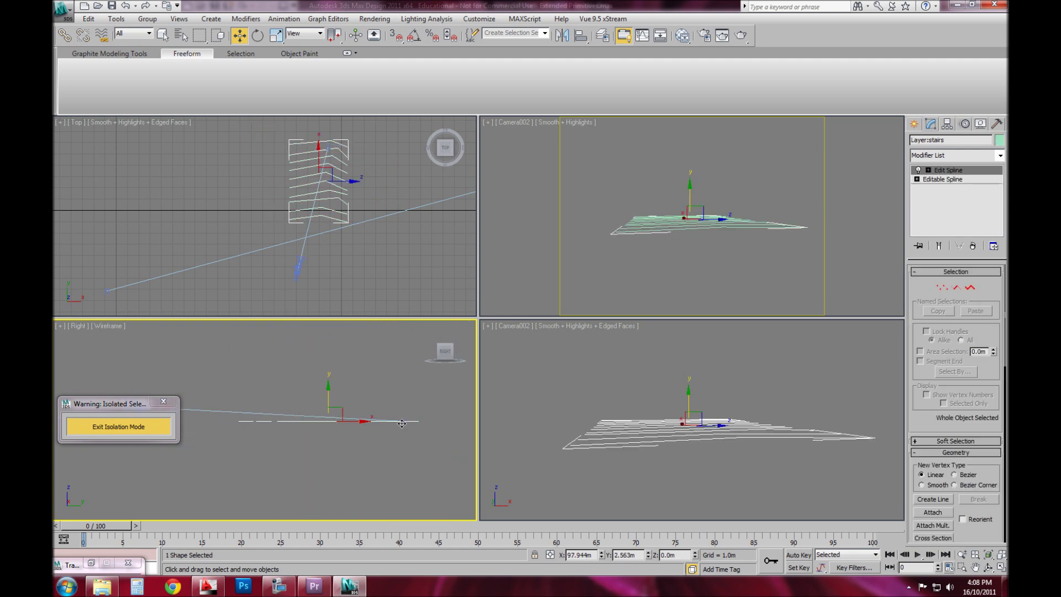
pyautogui.click(404, 422)
pyautogui.click(403, 422)
pyautogui.click(405, 431)
pyautogui.moveTo(379, 391); pyautogui.dragTo(404, 450)
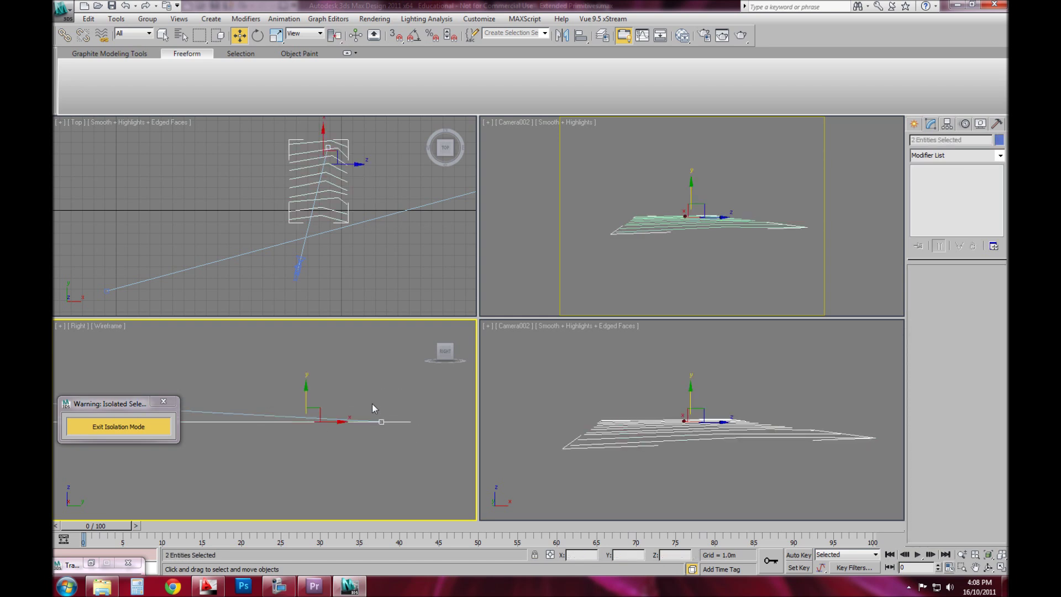
pyautogui.click(365, 379)
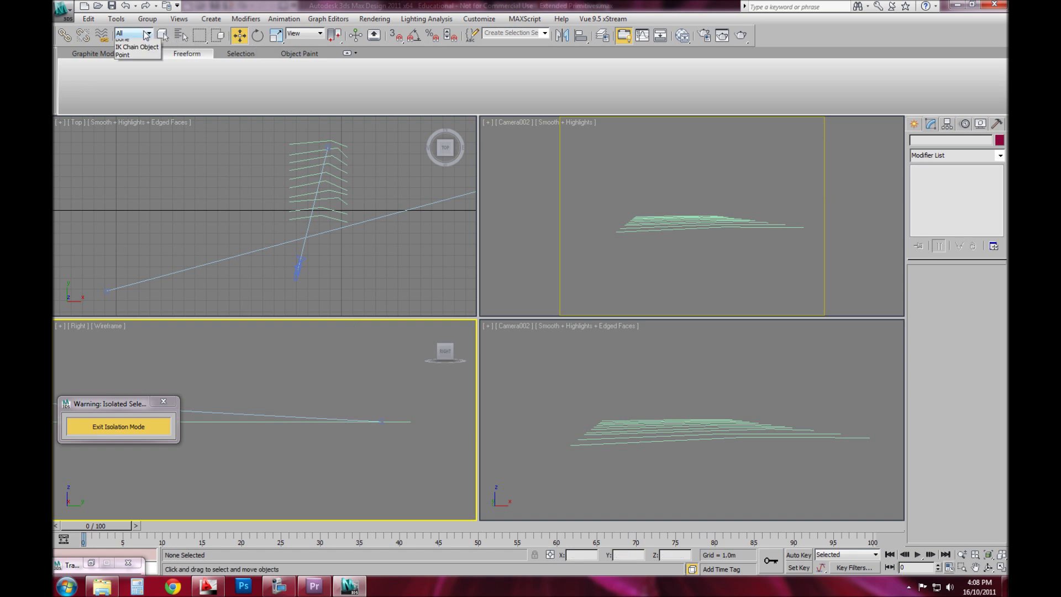
# Step: Restrict selection to cameras, select the camera's target in the Right view, raise it well above the stair lines and deselect it
pyautogui.click(135, 33)
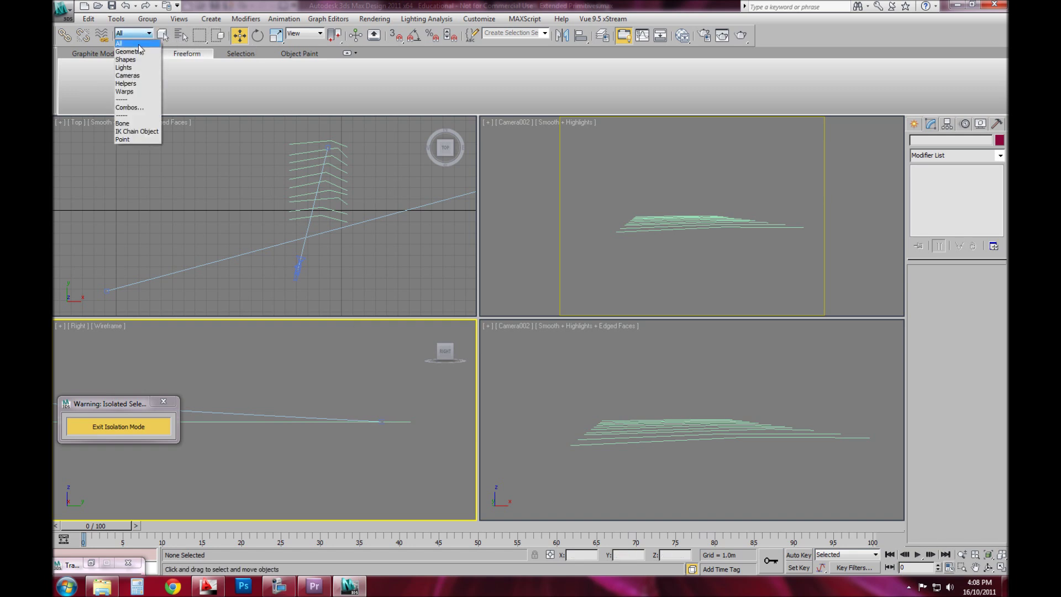
pyautogui.click(139, 76)
pyautogui.moveTo(367, 395); pyautogui.dragTo(422, 475)
pyautogui.moveTo(323, 404); pyautogui.dragTo(323, 345)
pyautogui.click(325, 415)
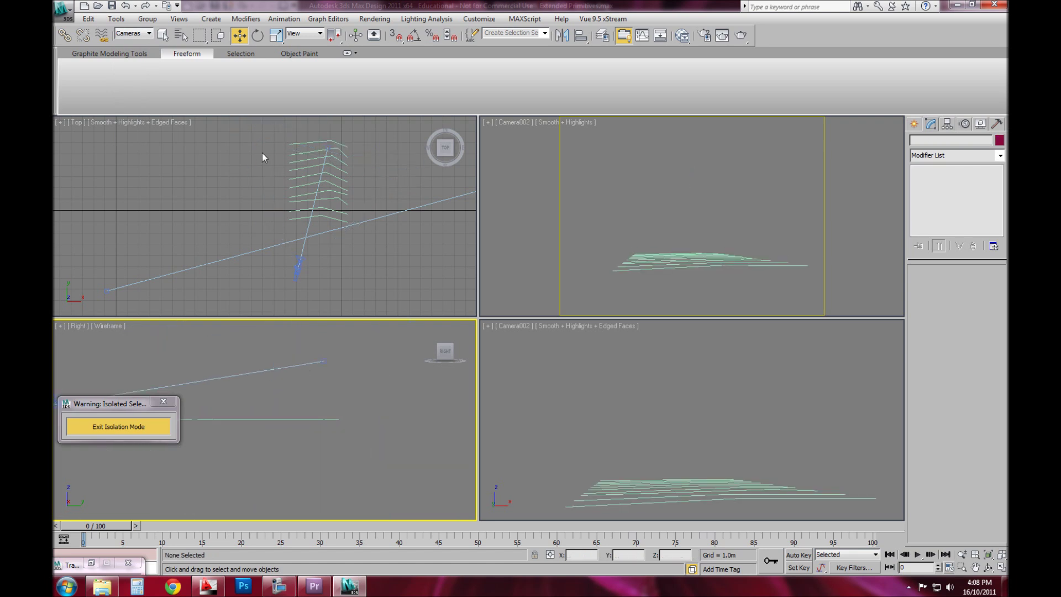
# Step: Set the selection filter to All, select the stair lines and make the lower camera view active
pyautogui.click(148, 34)
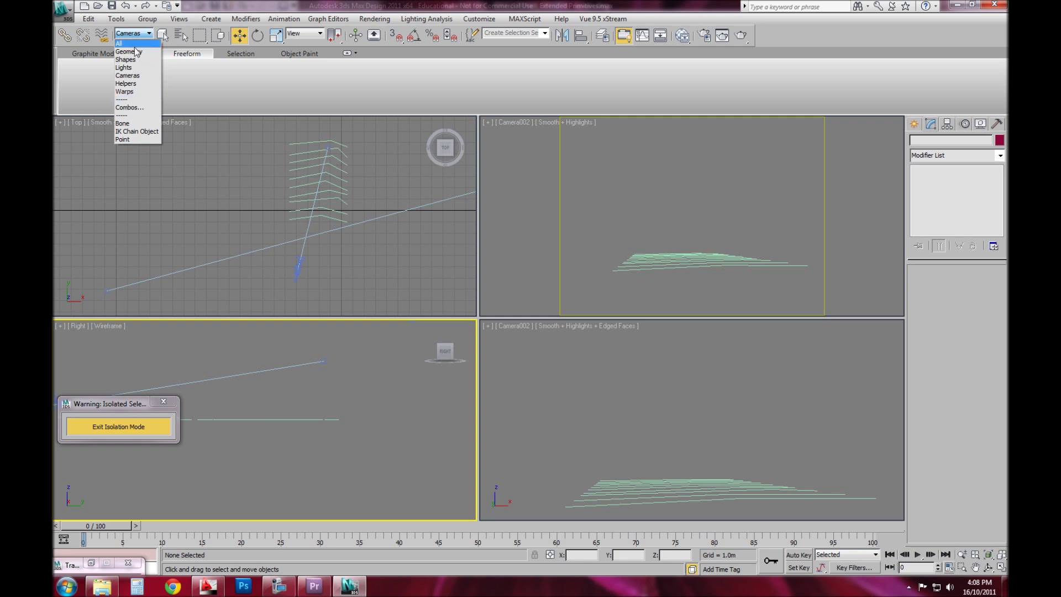
pyautogui.click(130, 44)
pyautogui.click(135, 34)
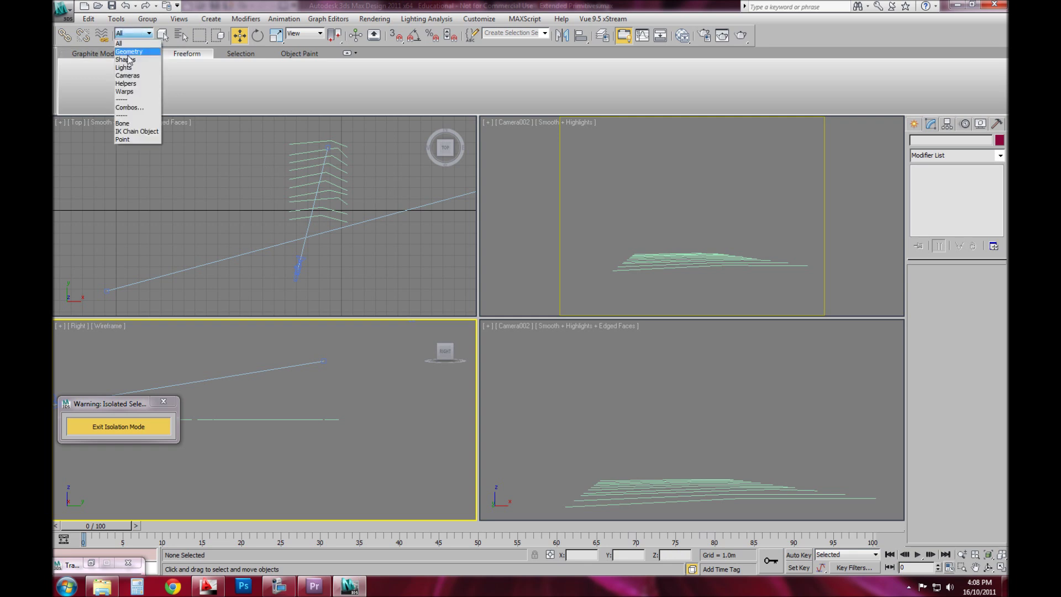
pyautogui.click(237, 418)
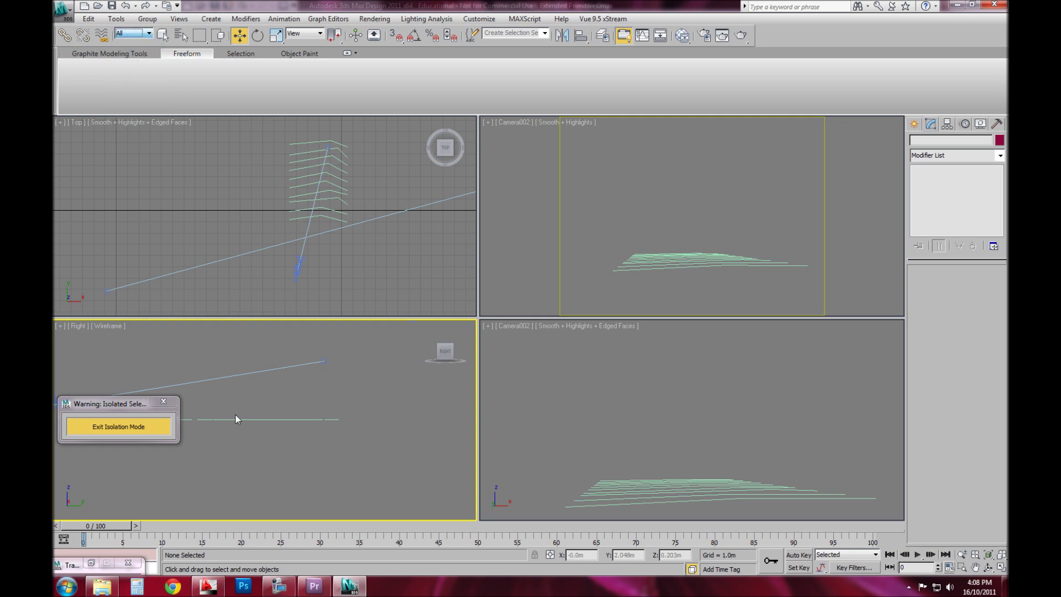
pyautogui.click(125, 33)
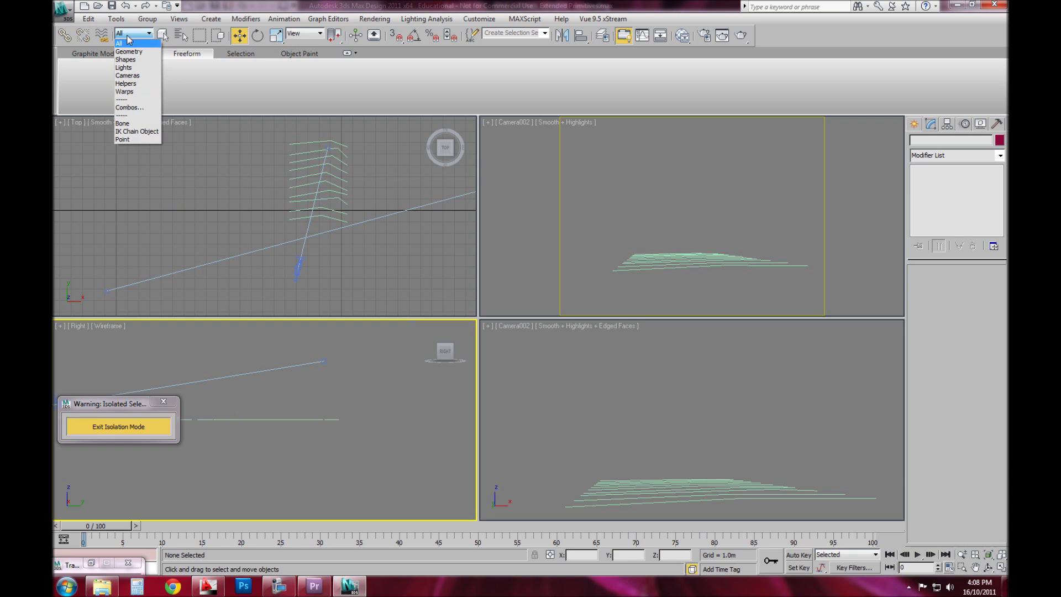
pyautogui.click(344, 208)
pyautogui.rightClick(711, 442)
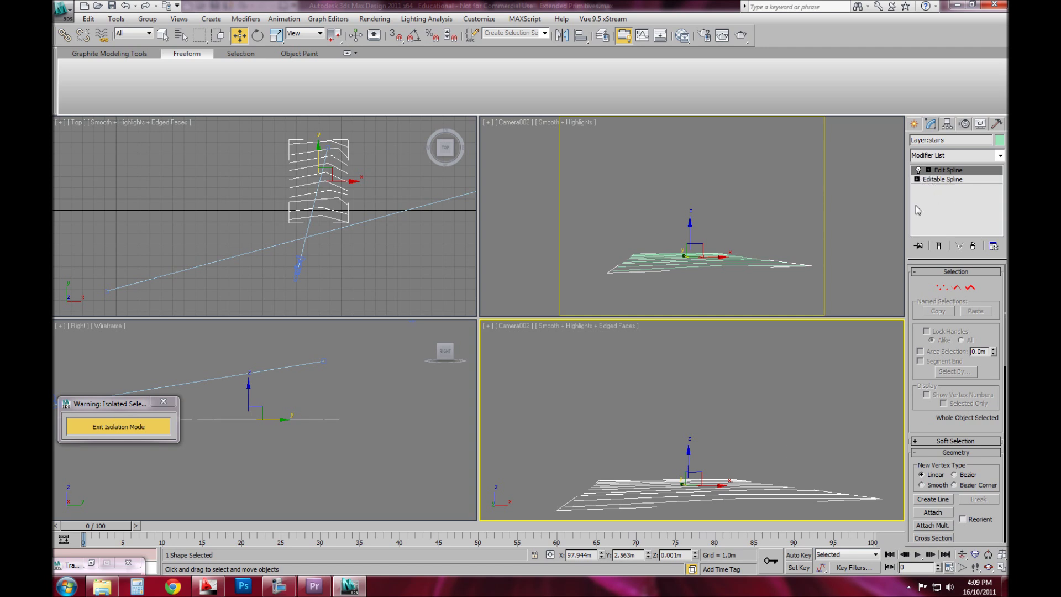
# Step: At Spline level, select one stair line in the camera view and raise it to a height of about 0.94 m
pyautogui.click(970, 288)
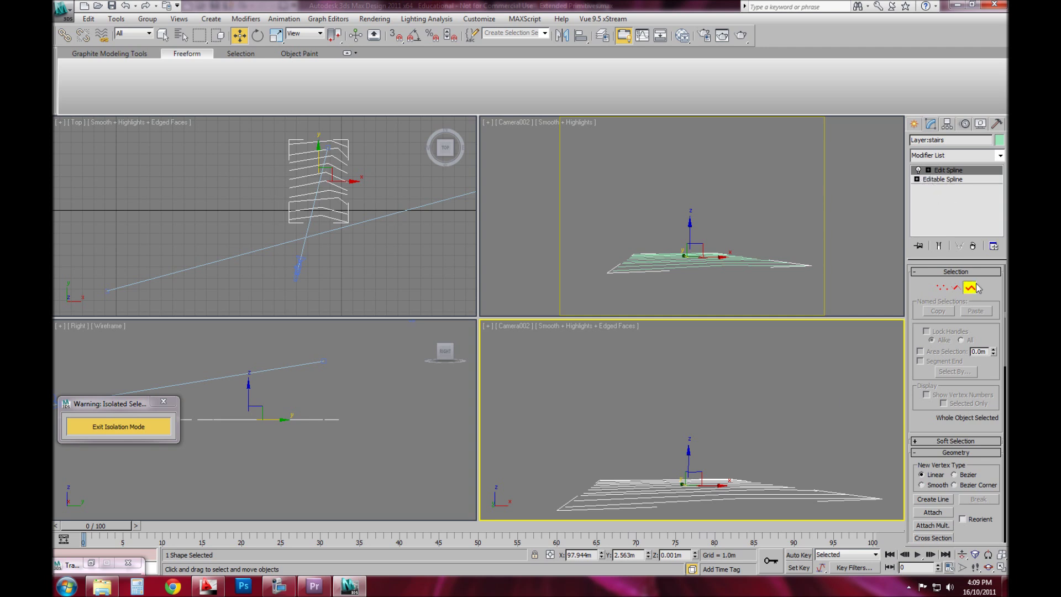
pyautogui.click(709, 487)
pyautogui.moveTo(709, 467); pyautogui.dragTo(680, 435)
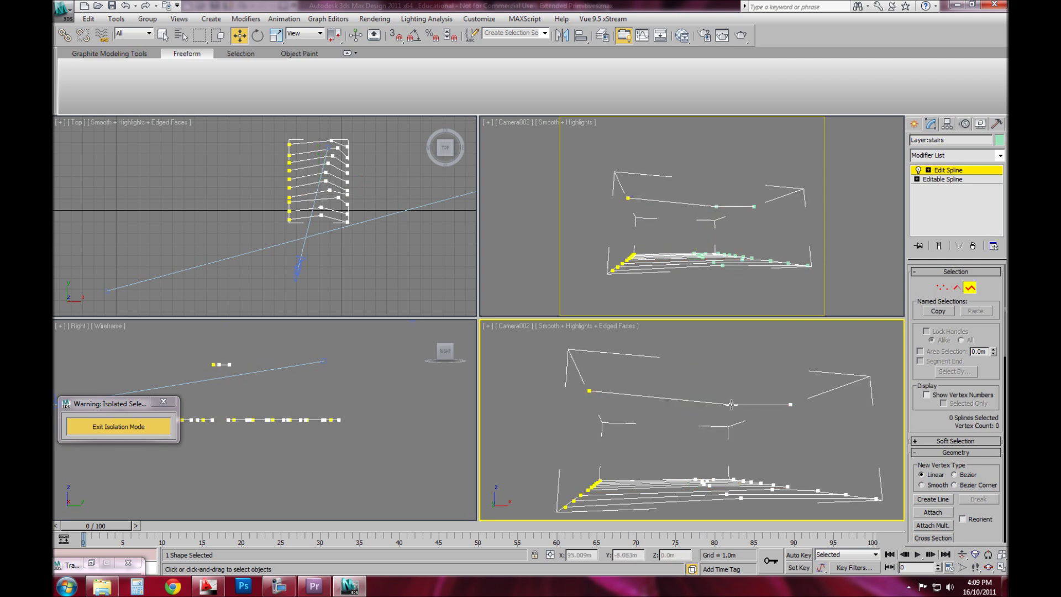
pyautogui.moveTo(698, 381); pyautogui.dragTo(697, 428)
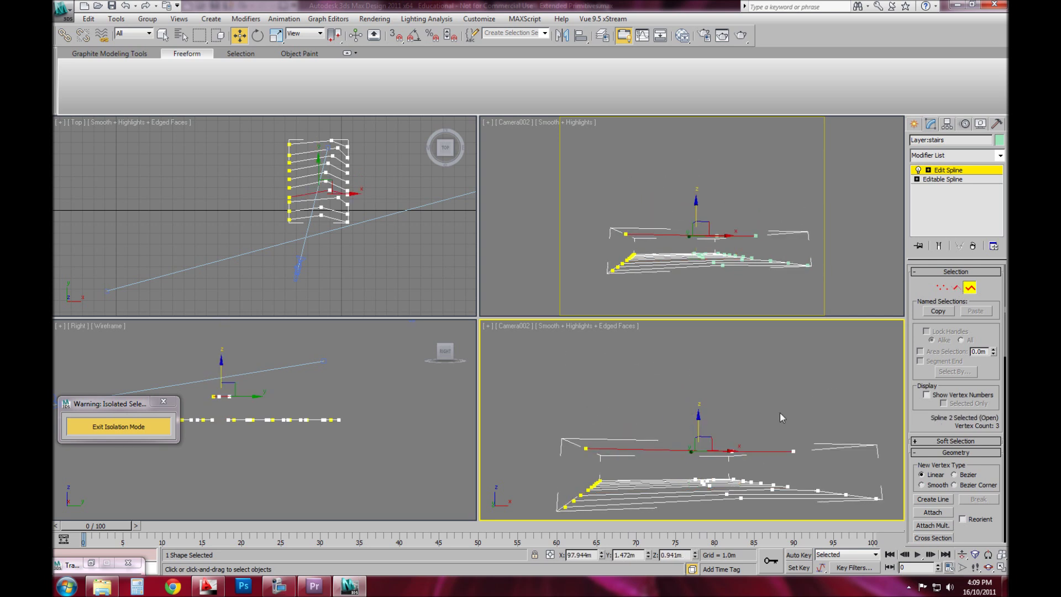
# Step: At Vertex level, raise the middle vertex of the lifted stair line to about 3.16 m and leave vertex editing
pyautogui.click(942, 288)
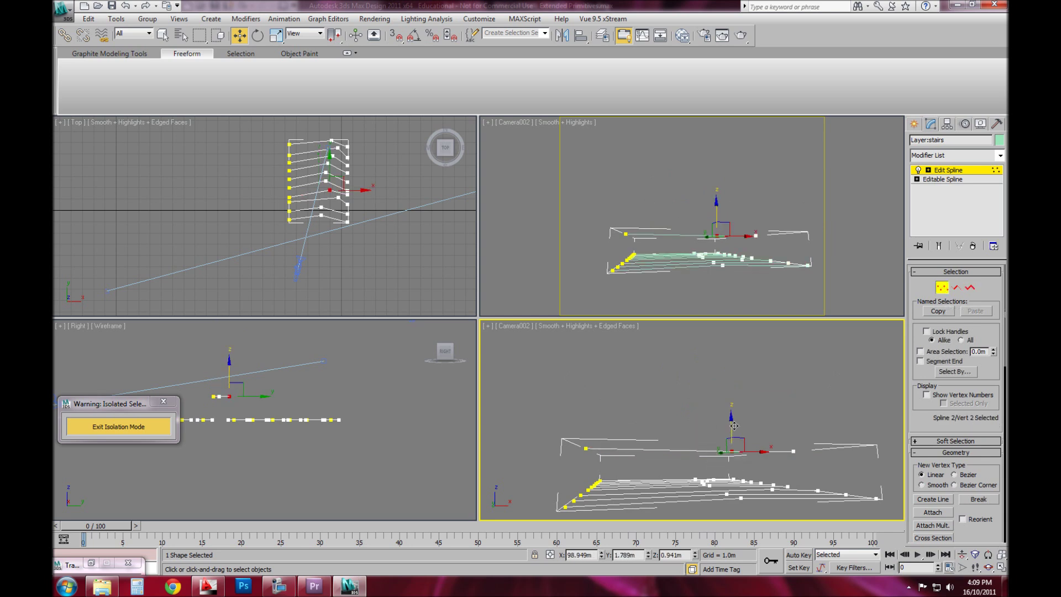
pyautogui.moveTo(733, 426); pyautogui.dragTo(734, 346)
pyautogui.click(942, 288)
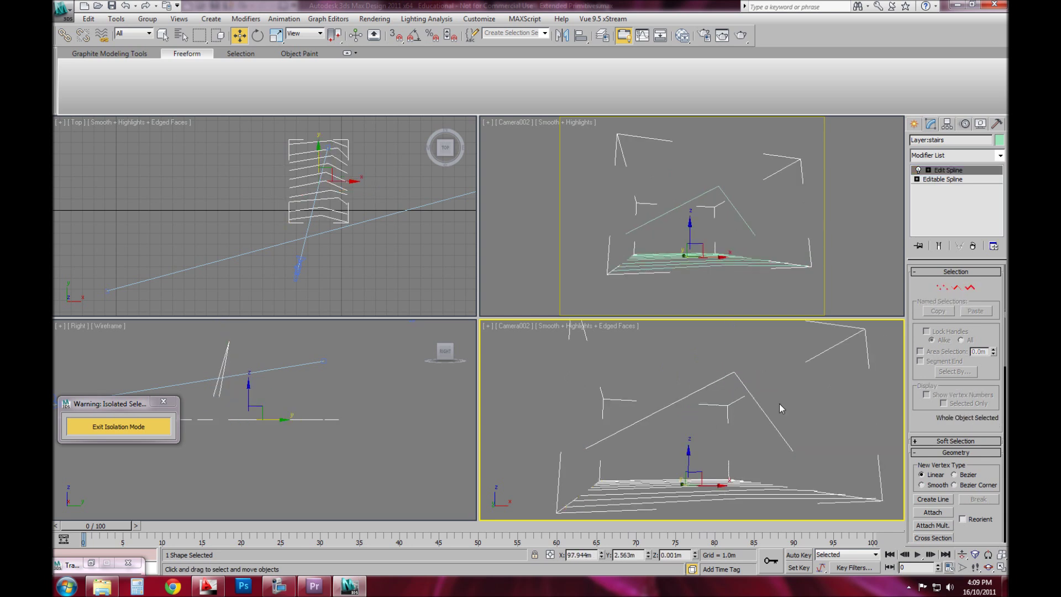
# Step: Switch the Edit Spline modifier off and on to compare the stair lines without and with the edits, and deselect them
pyautogui.click(727, 509)
pyautogui.click(691, 480)
pyautogui.click(918, 171)
pyautogui.click(918, 170)
pyautogui.click(922, 170)
pyautogui.click(918, 171)
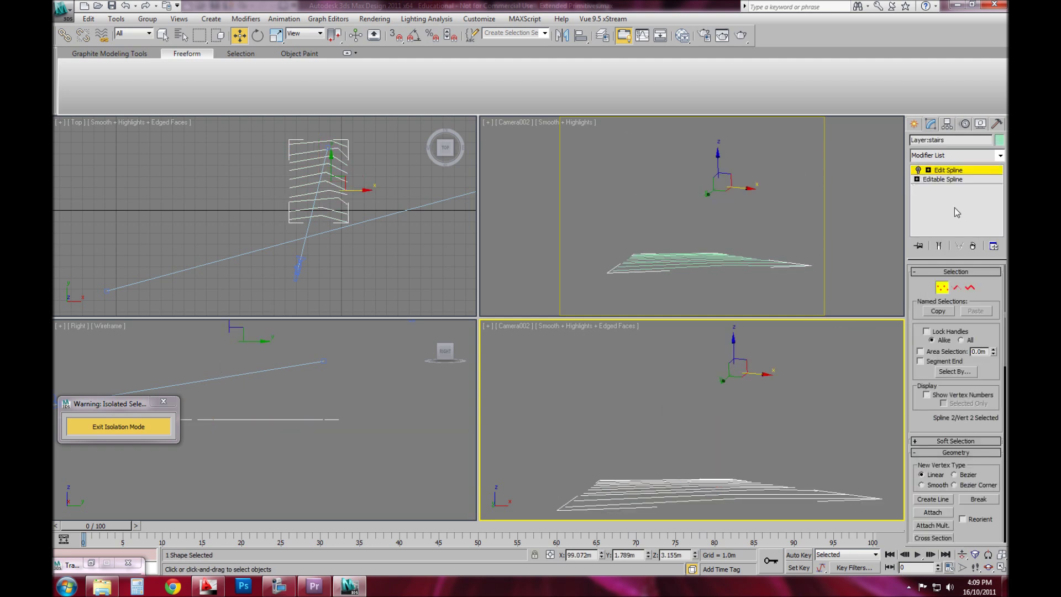
pyautogui.click(918, 170)
pyautogui.click(791, 466)
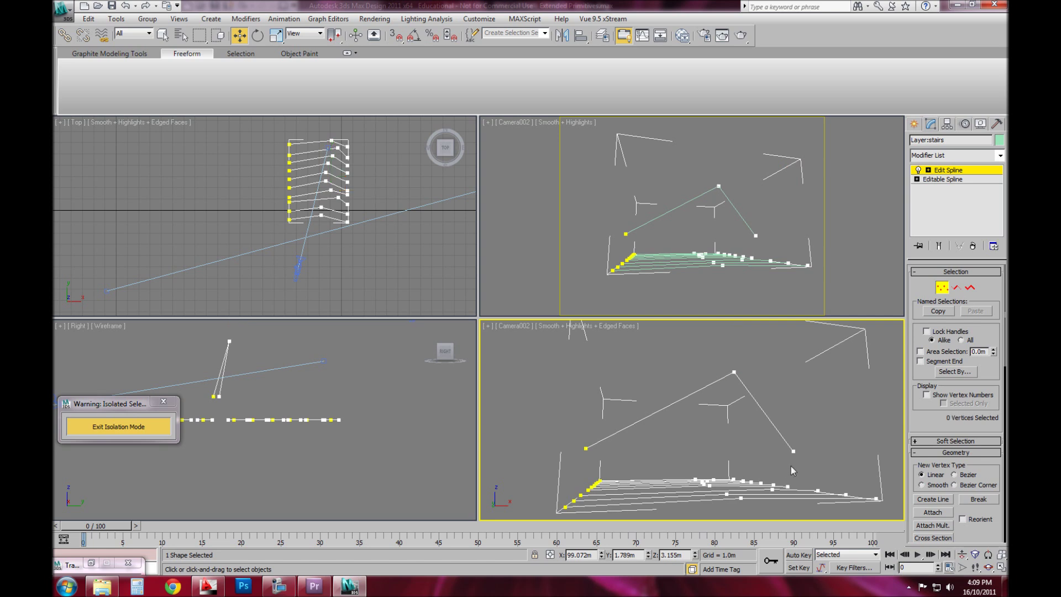
pyautogui.click(943, 289)
pyautogui.click(808, 350)
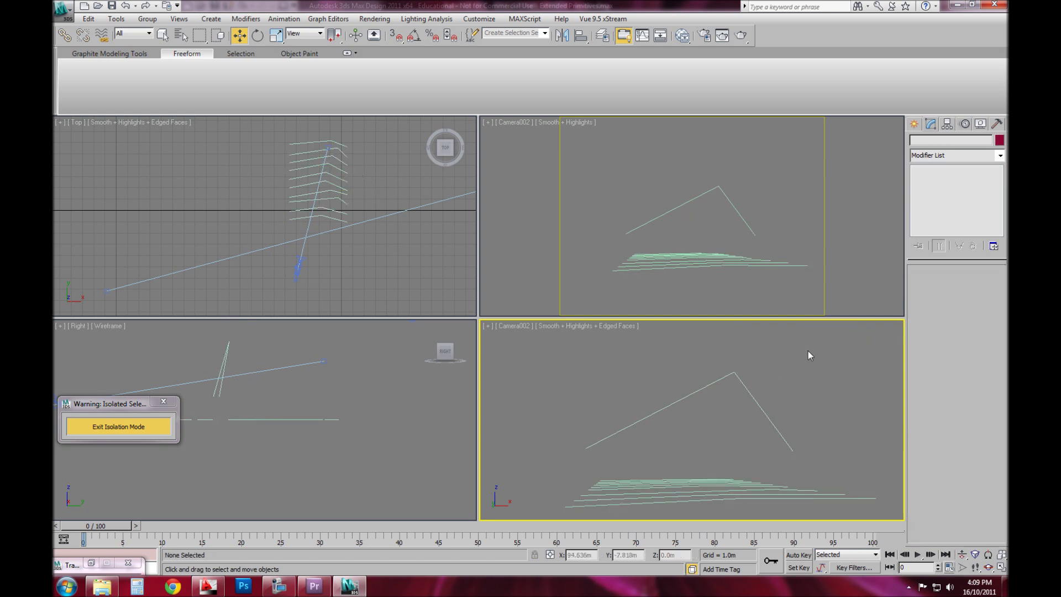
# Step: Select the stair lines, delete their Edit Spline modifier and clear the selection
pyautogui.click(771, 425)
pyautogui.rightClick(948, 171)
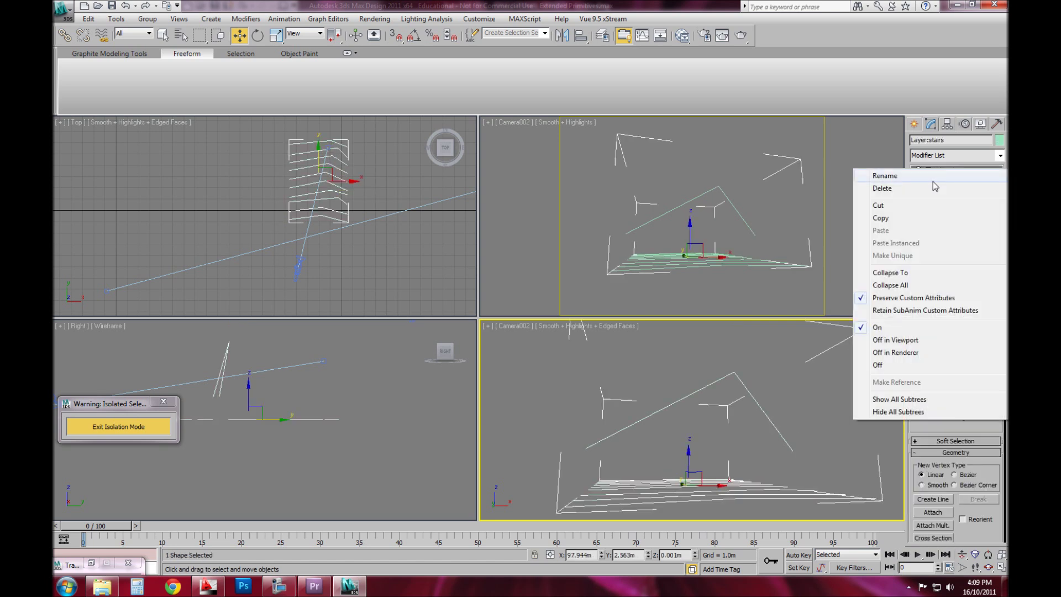
pyautogui.click(933, 189)
pyautogui.click(536, 437)
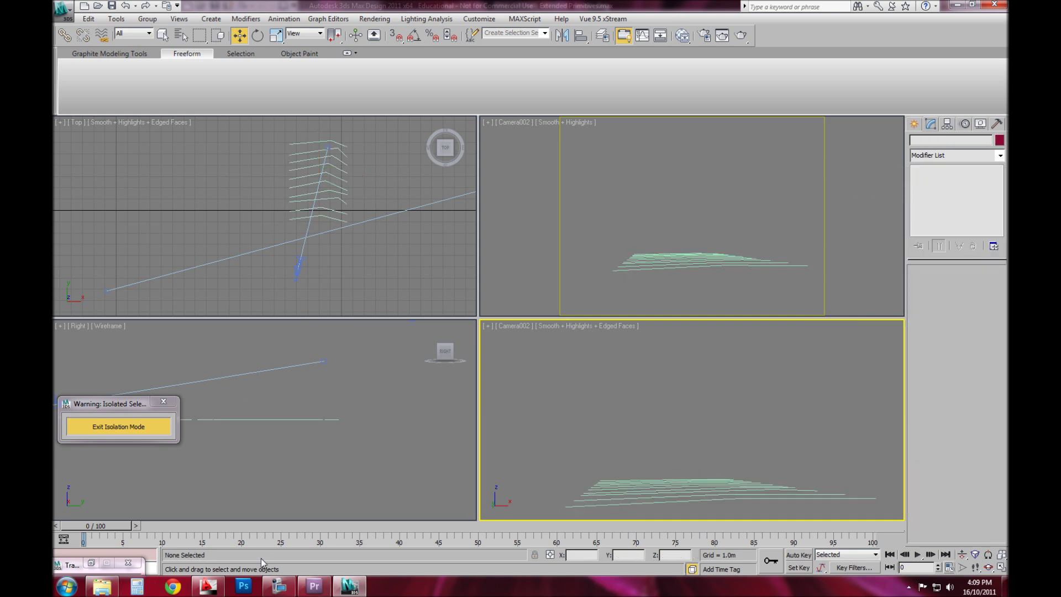
# Step: Reselect the stair lines, apply a fresh Edit Spline modifier to them and clear the selection
pyautogui.click(332, 230)
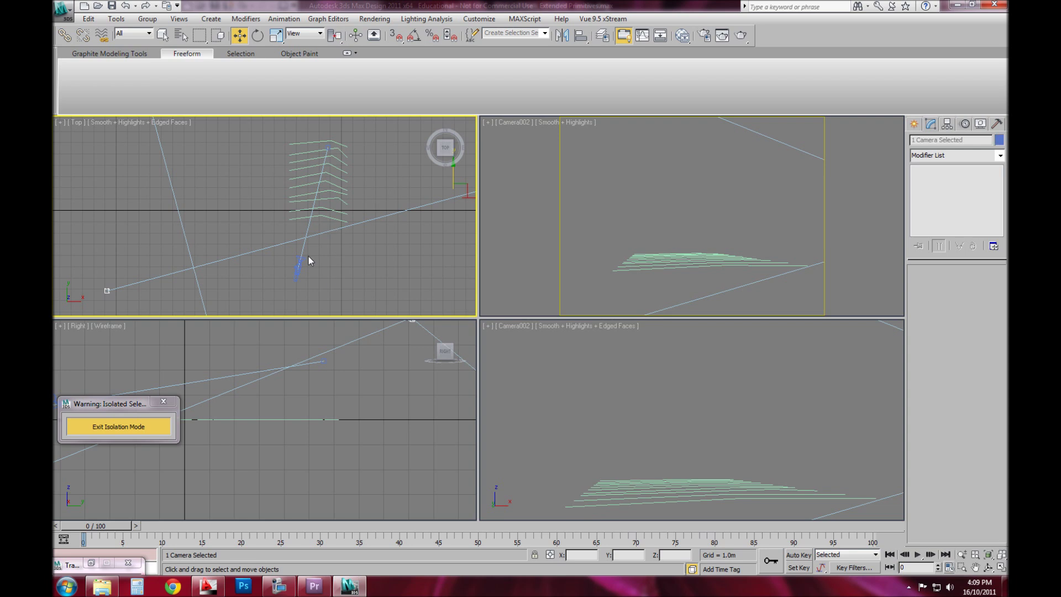
pyautogui.click(690, 501)
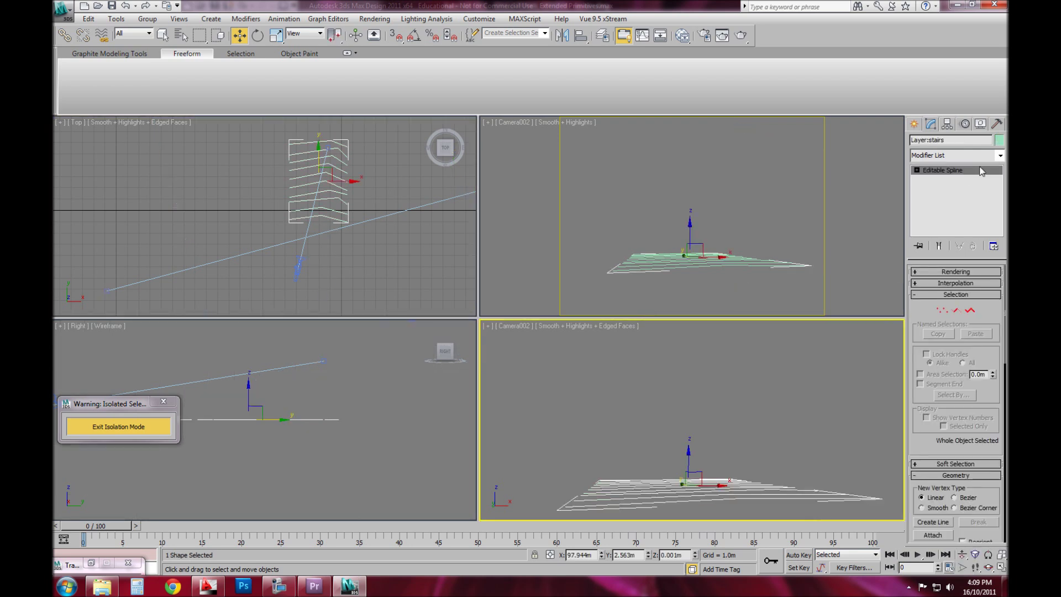
pyautogui.click(1000, 156)
pyautogui.click(959, 513)
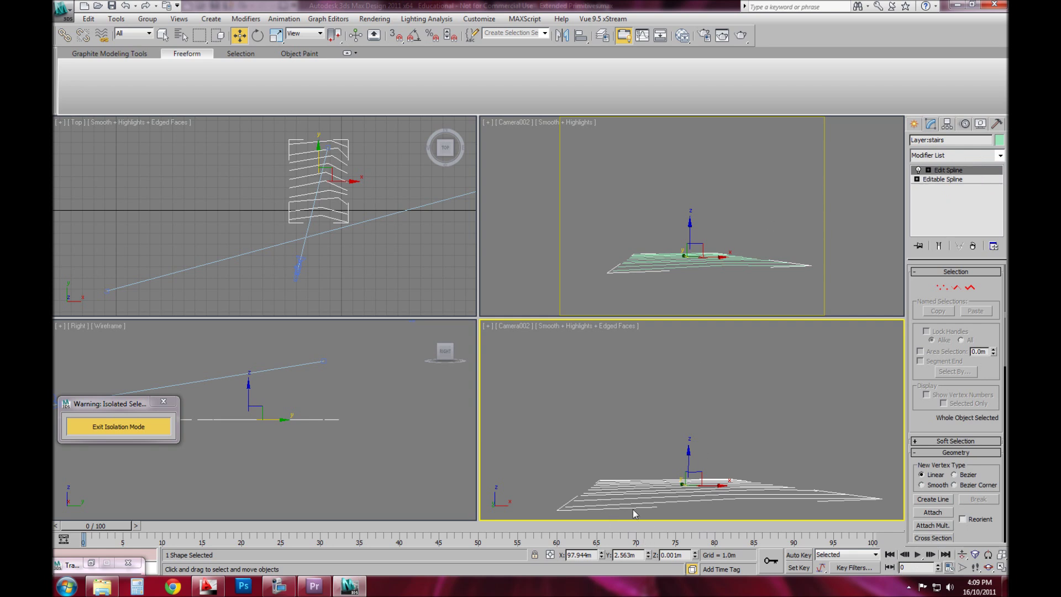
pyautogui.click(663, 369)
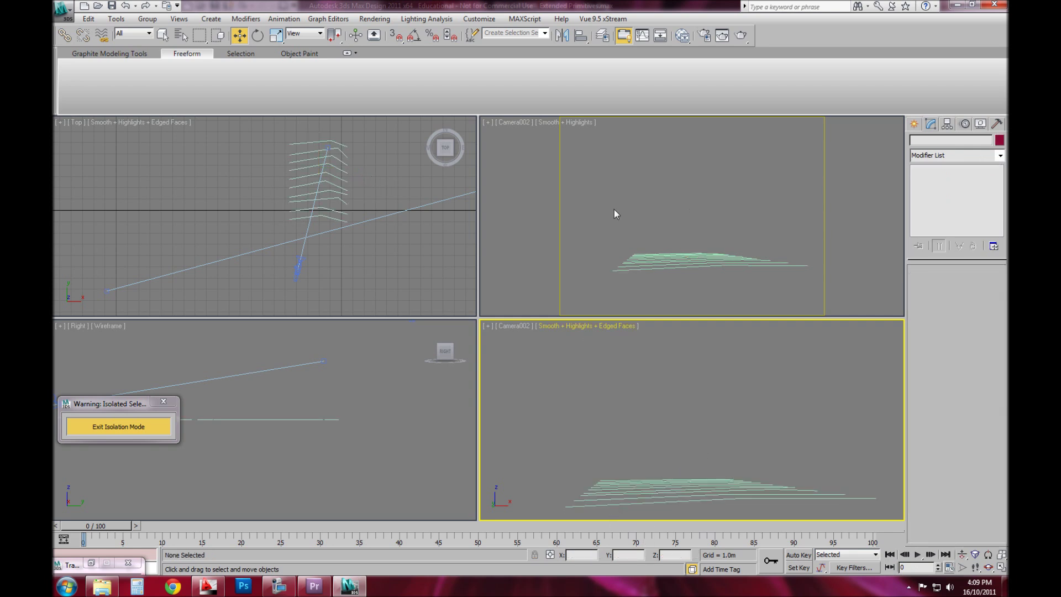
pyautogui.click(665, 287)
pyautogui.click(370, 259)
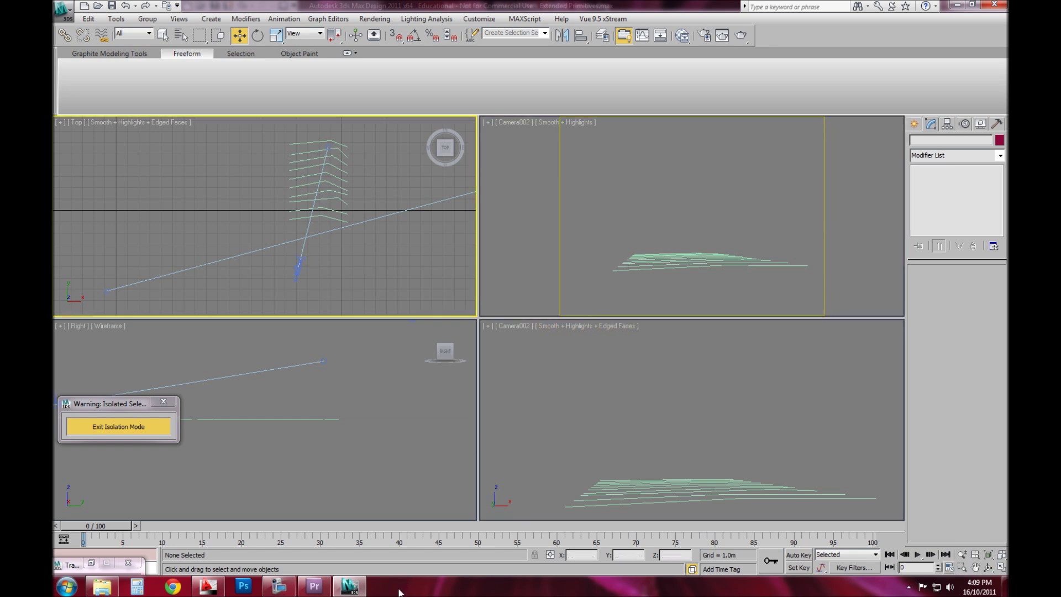
pyautogui.click(279, 586)
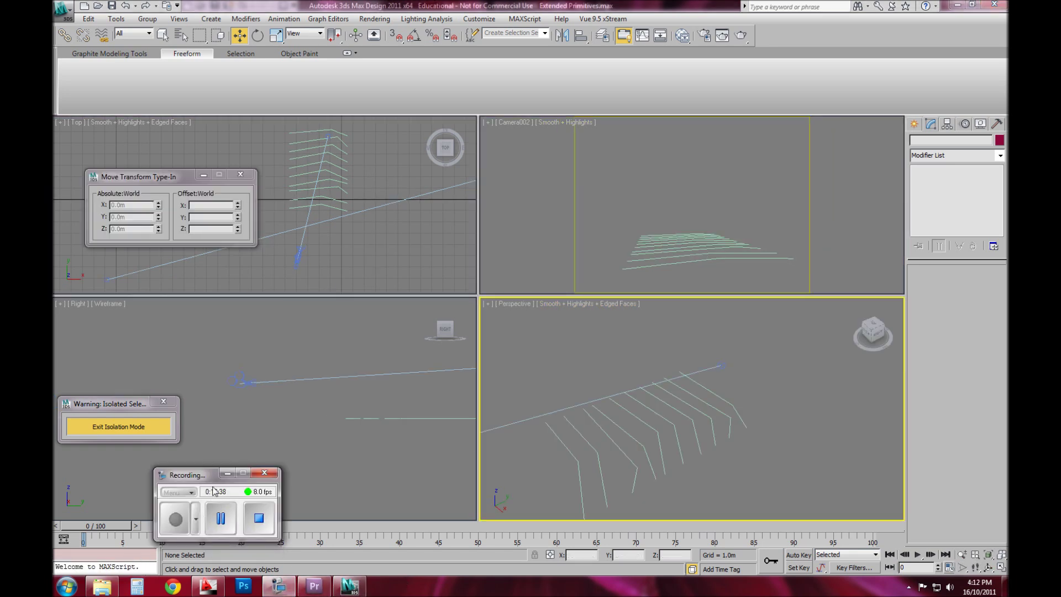
pyautogui.click(228, 474)
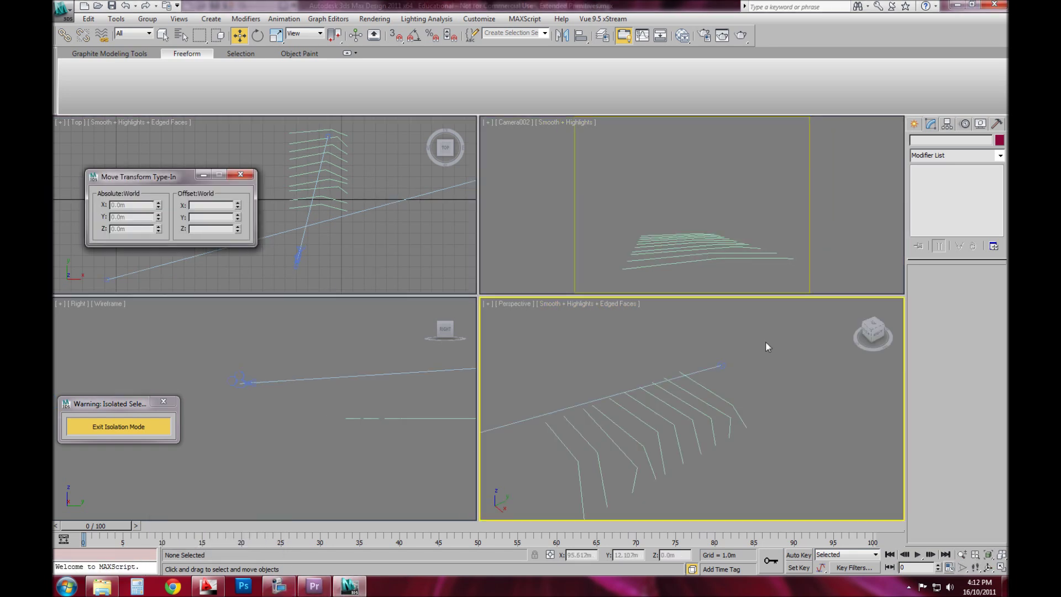
# Step: Select the stair lines and rename their topmost Edit Spline modifier as "Random _Edit Spline"
pyautogui.click(736, 413)
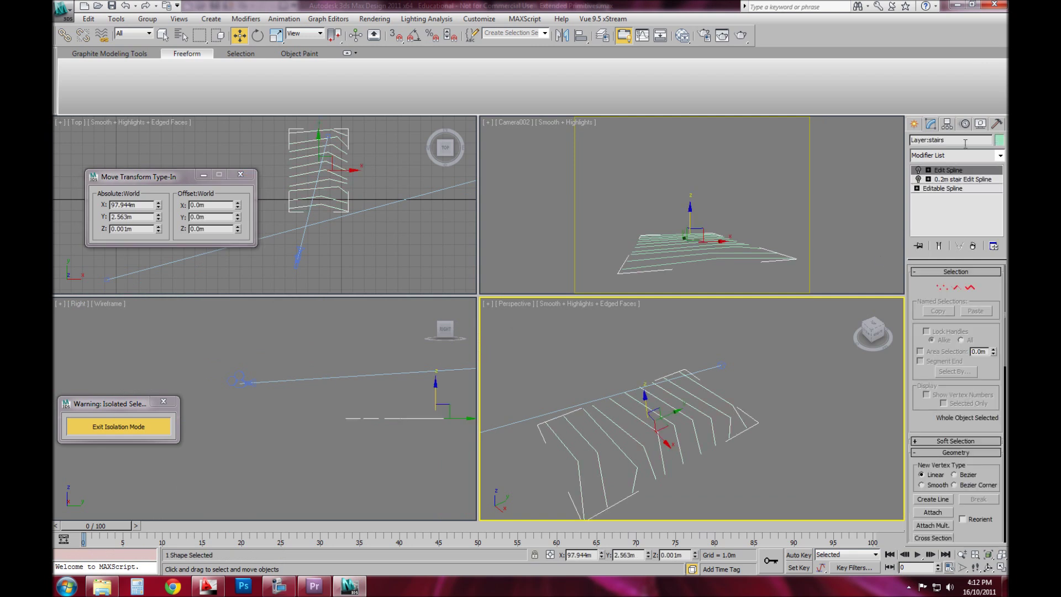
pyautogui.rightClick(945, 170)
pyautogui.click(944, 169)
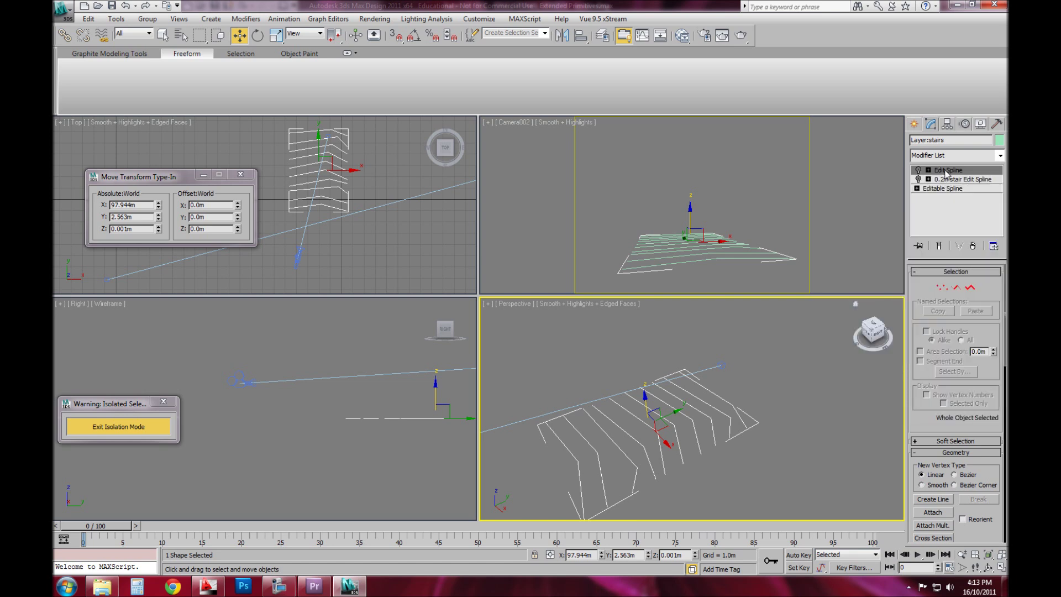
pyautogui.rightClick(947, 173)
pyautogui.press('Escape')
pyautogui.rightClick(957, 171)
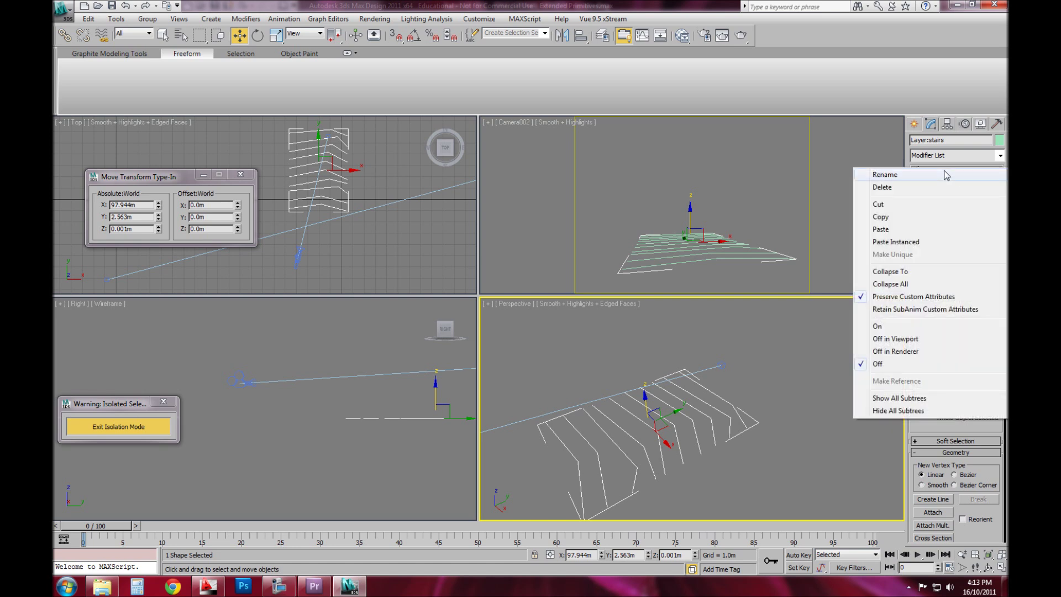
pyautogui.click(947, 175)
pyautogui.click(945, 171)
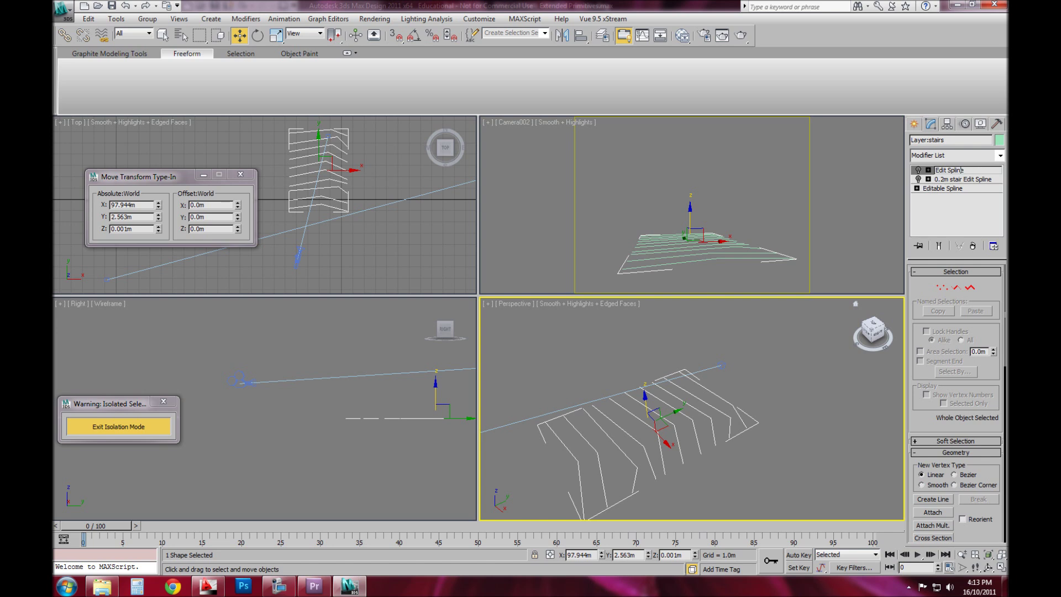
pyautogui.write('Random _')
pyautogui.click(943, 234)
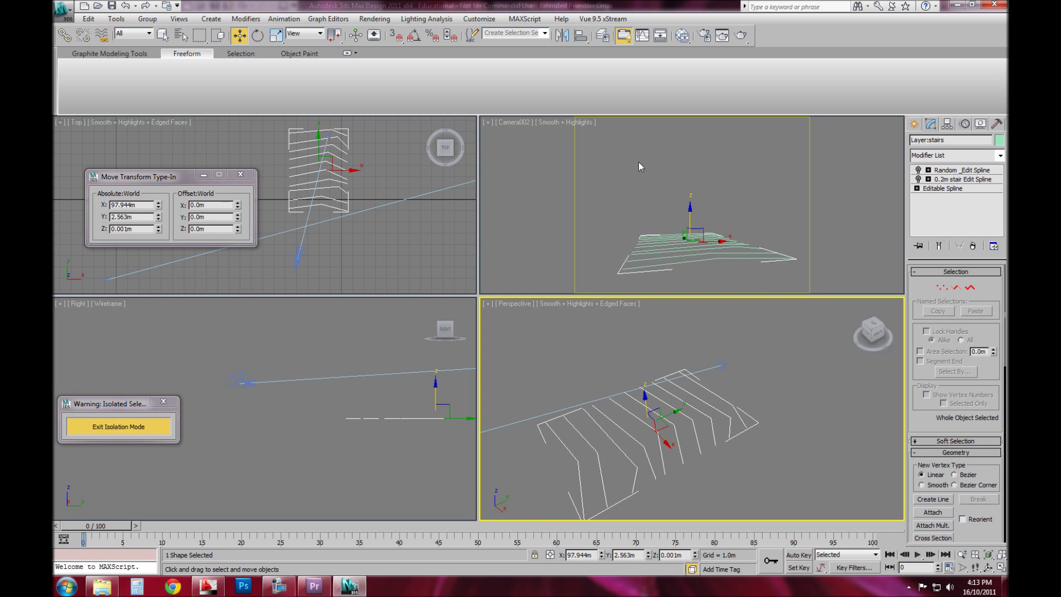
# Step: Enable the "0.2m stair Edit Spline" modifier and deselect the stair lines to examine the stepped result in the camera view
pyautogui.rightClick(766, 218)
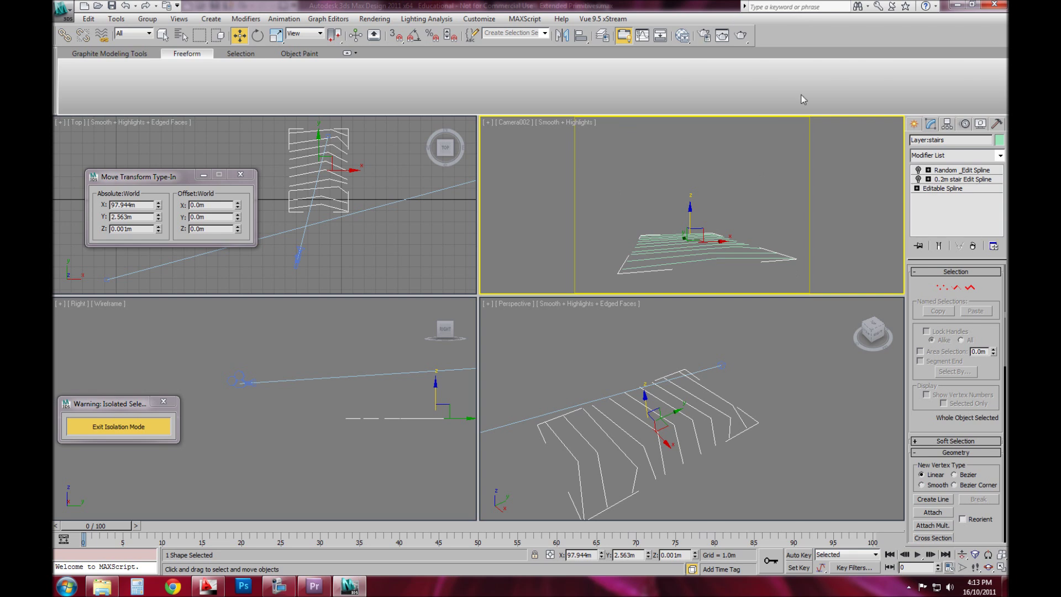
pyautogui.click(918, 180)
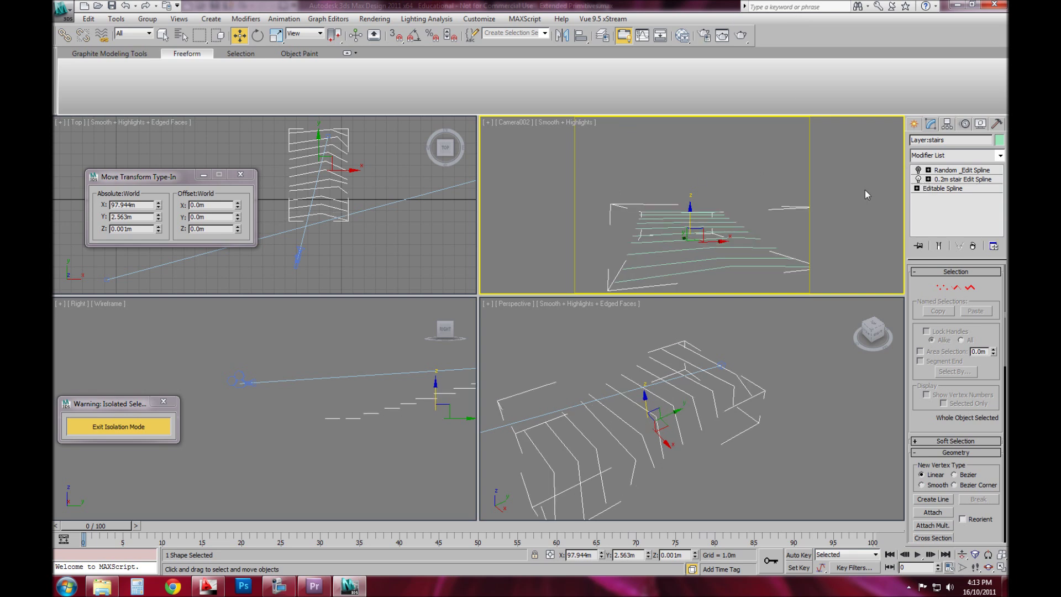
pyautogui.click(699, 174)
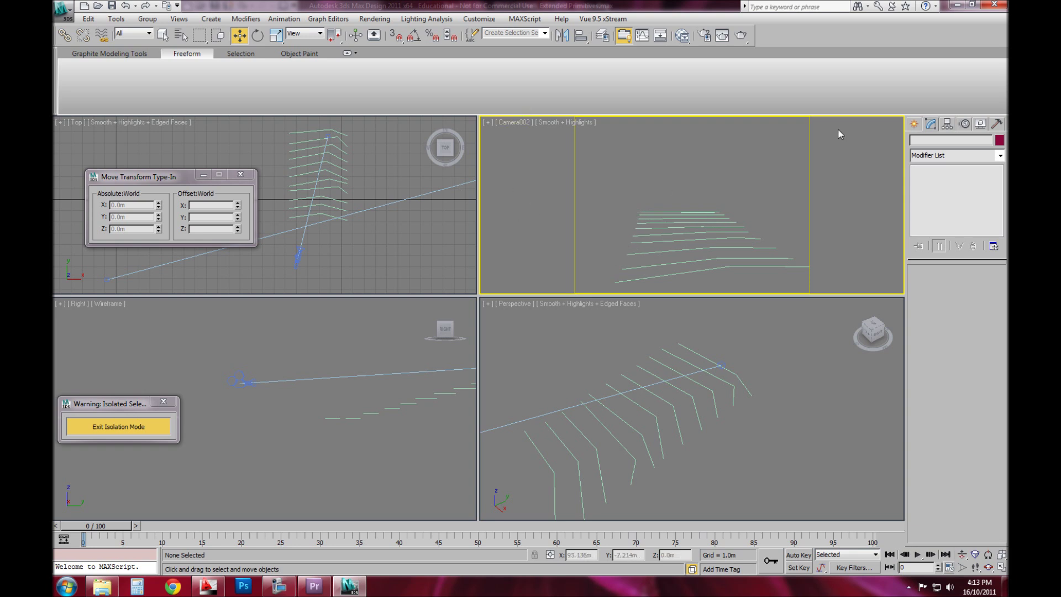
# Step: Set the geometry creation category to Standard Primitives
pyautogui.click(914, 124)
pyautogui.click(940, 159)
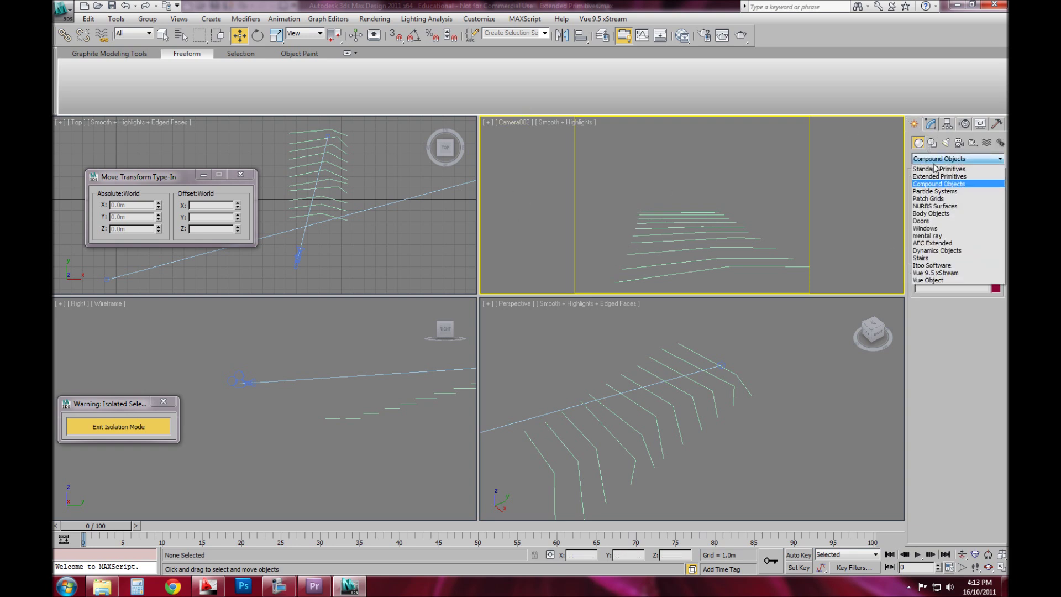
pyautogui.click(934, 163)
pyautogui.click(937, 160)
pyautogui.click(939, 168)
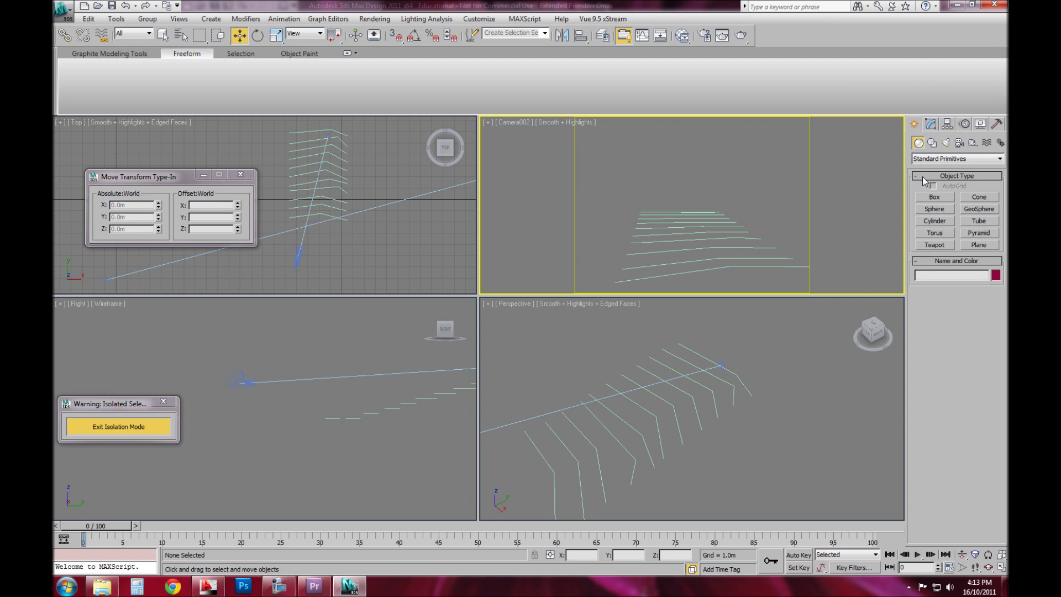
# Step: Reselect the stair lines, disable the "0.2m stair Edit Spline" modifier and enable the "Random _Edit Spline" modifier
pyautogui.click(931, 124)
pyautogui.click(694, 208)
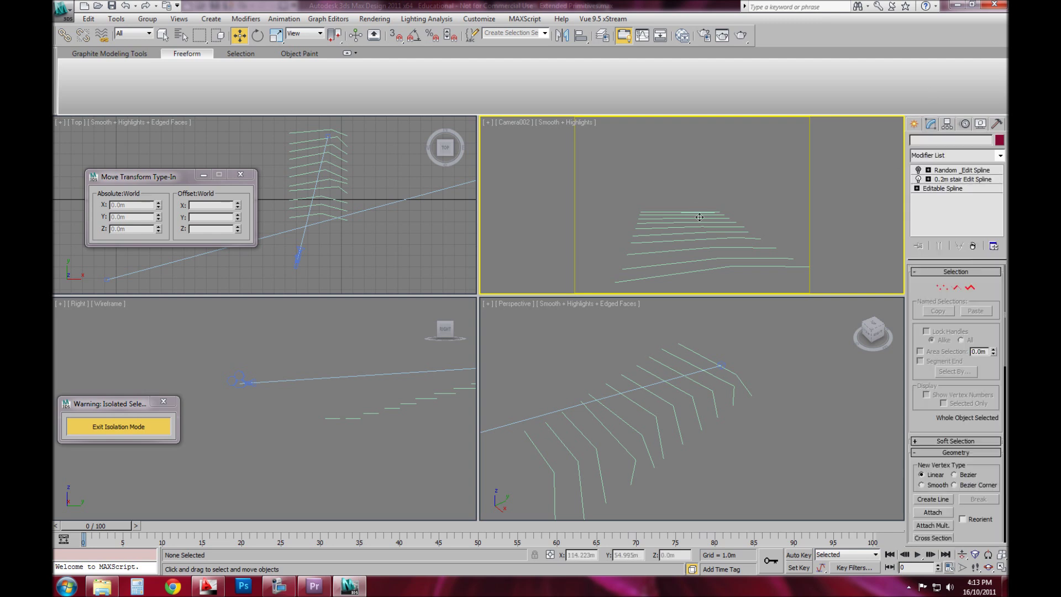
pyautogui.click(918, 179)
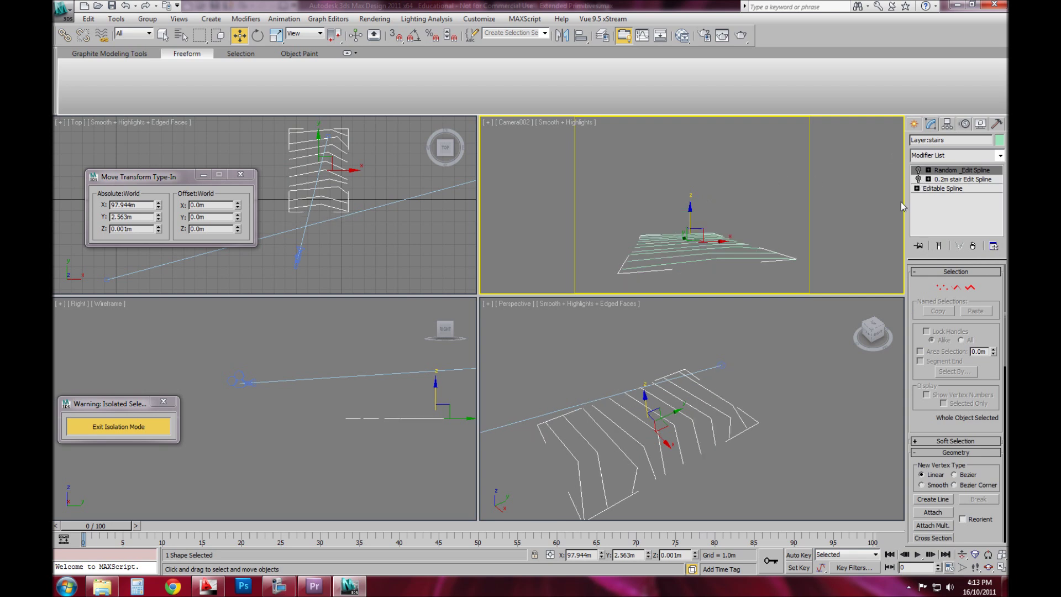
pyautogui.click(919, 170)
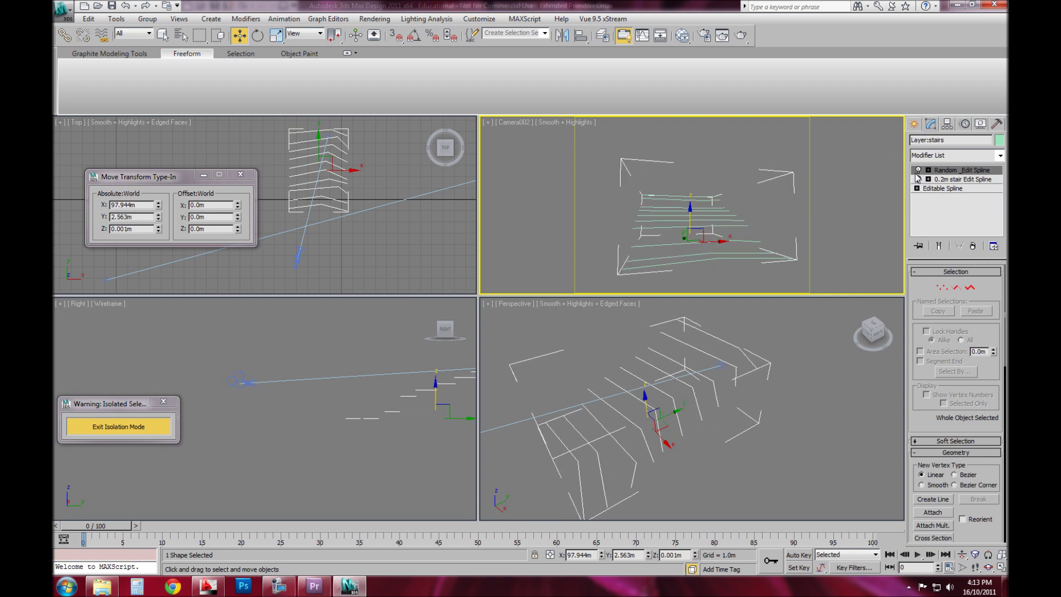
# Step: Raise the uppermost stair spline slightly in the "Random _Edit Spline" modifier and return to whole-object level
pyautogui.rightClick(951, 172)
pyautogui.click(722, 484)
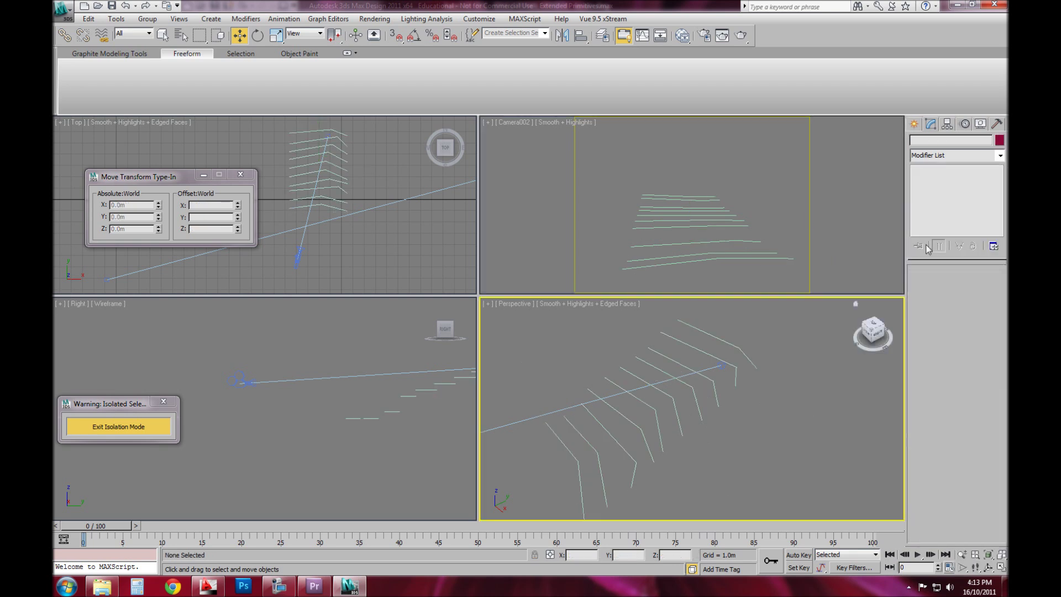
pyautogui.click(731, 338)
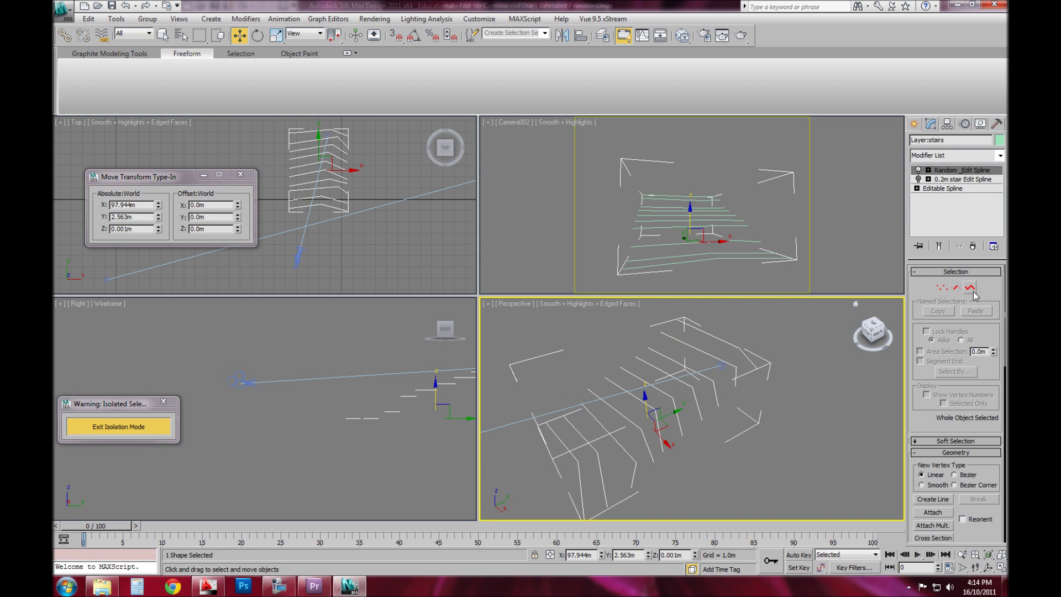
pyautogui.press('3')
pyautogui.click(725, 353)
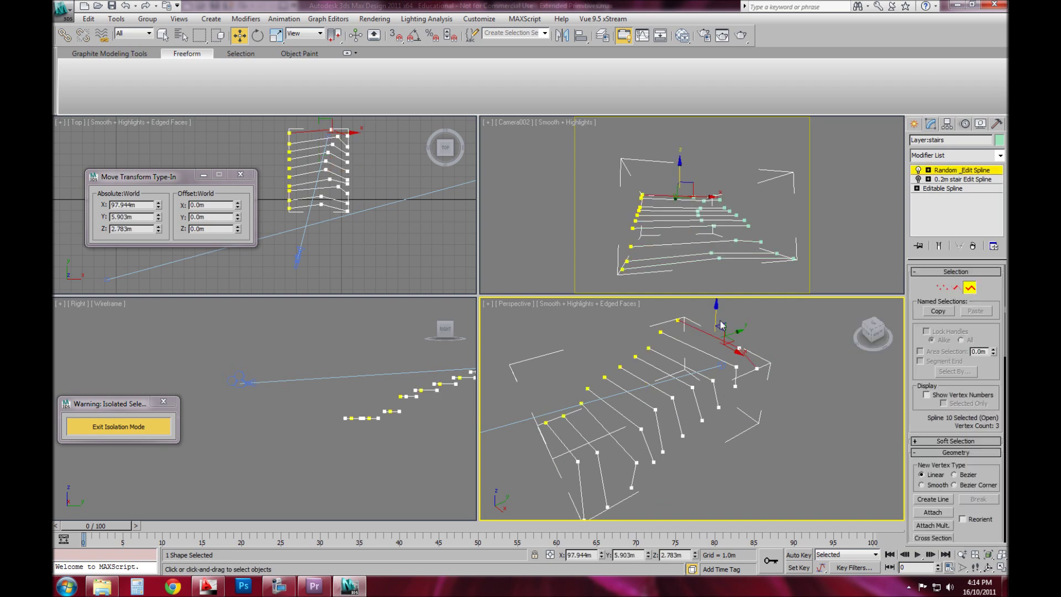
pyautogui.moveTo(724, 355); pyautogui.dragTo(747, 310)
pyautogui.click(776, 317)
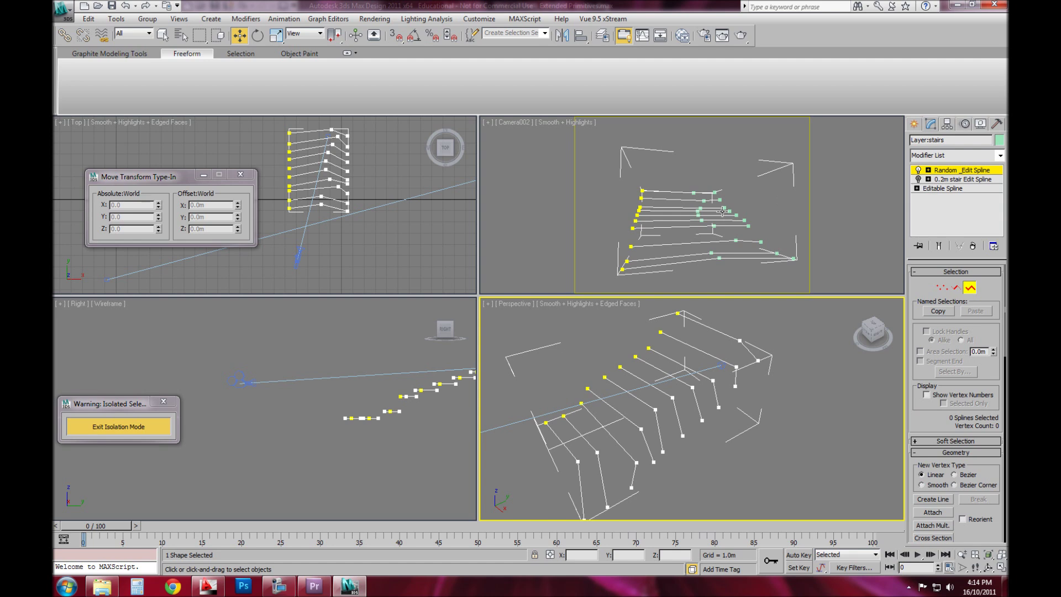
pyautogui.click(971, 285)
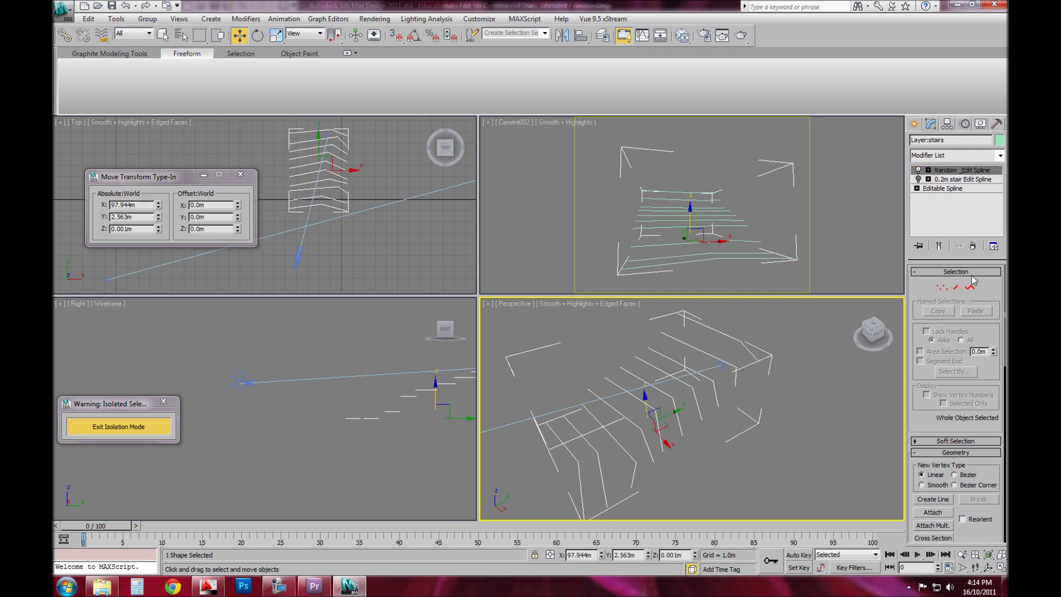
# Step: Disable the "Random _Edit Spline" modifier and enable the "0.2m stair Edit Spline" modifier on the stair lines
pyautogui.rightClick(971, 171)
pyautogui.click(959, 177)
pyautogui.click(928, 173)
pyautogui.click(928, 172)
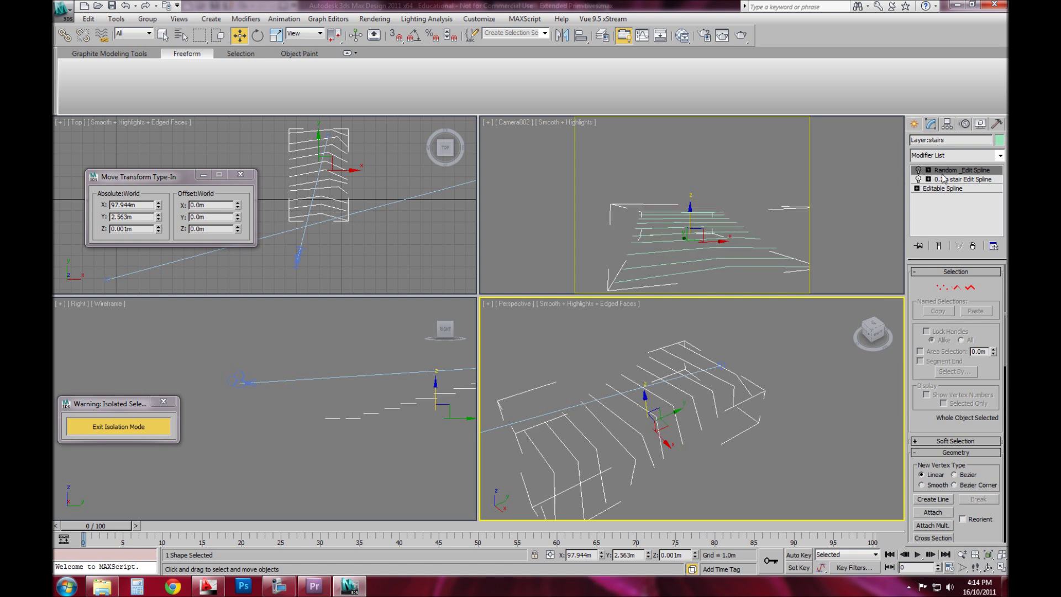
pyautogui.click(943, 179)
# Step: Create a Terrain compound object from the selected stair lines
pyautogui.click(914, 125)
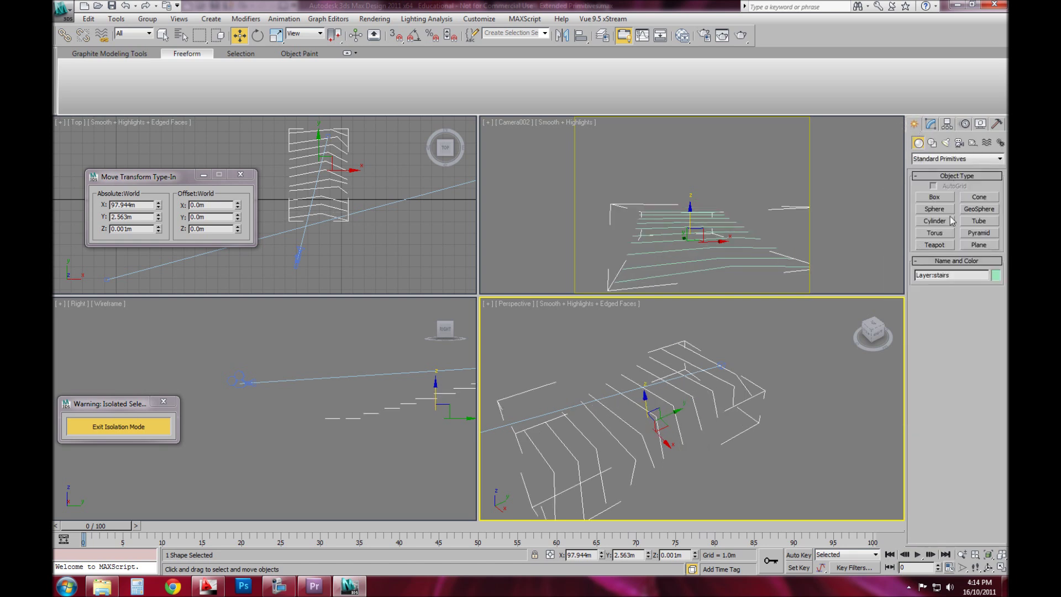
pyautogui.click(939, 159)
pyautogui.click(940, 183)
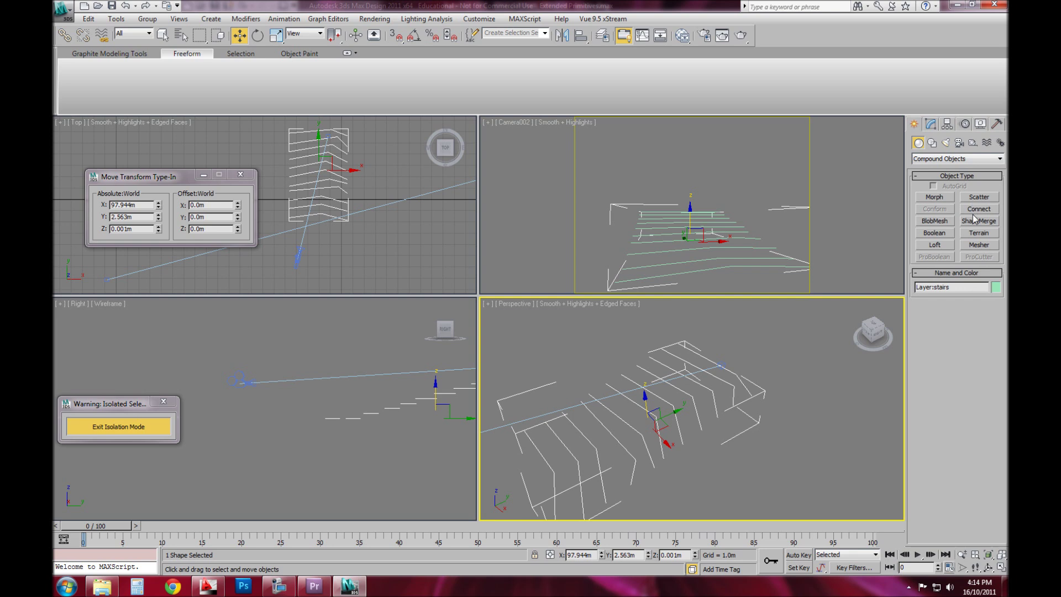
pyautogui.click(978, 237)
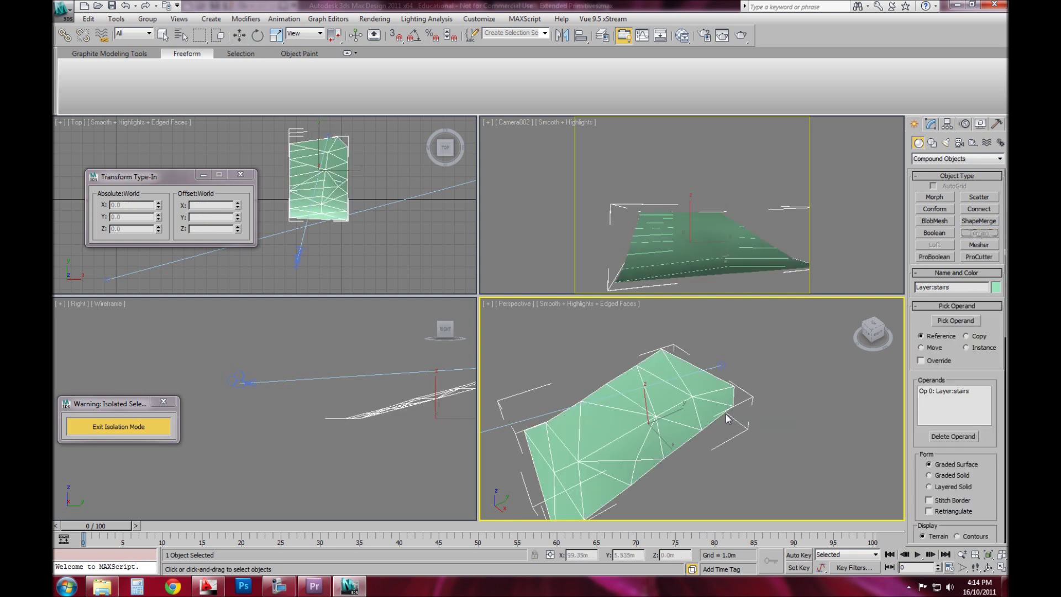
# Step: Set the terrain's horizontal and vertical simplification both to No Simplification
pyautogui.scroll(-3, 920, 457)
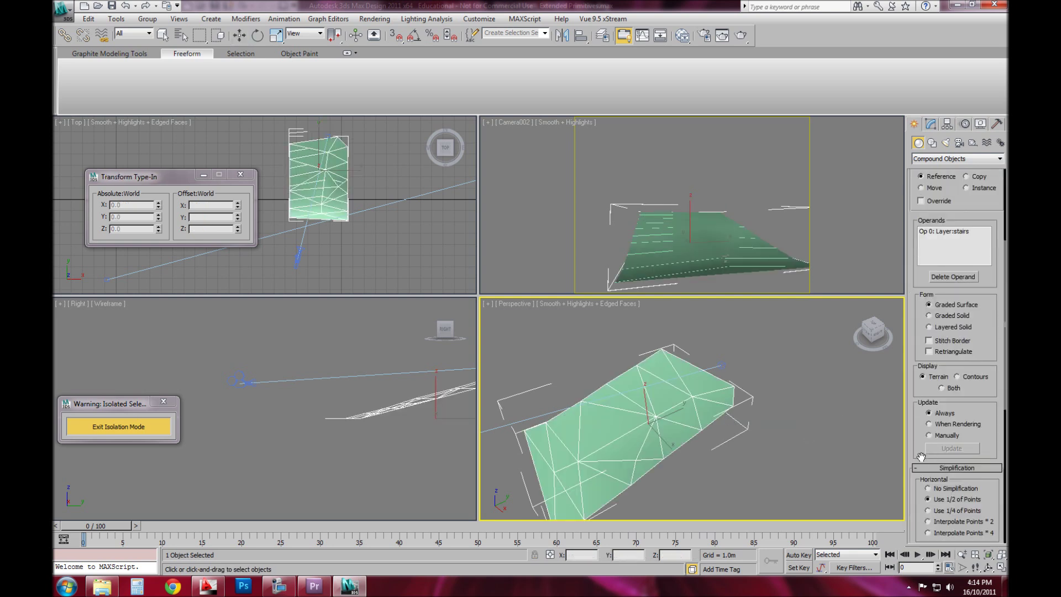
pyautogui.scroll(-3, 920, 457)
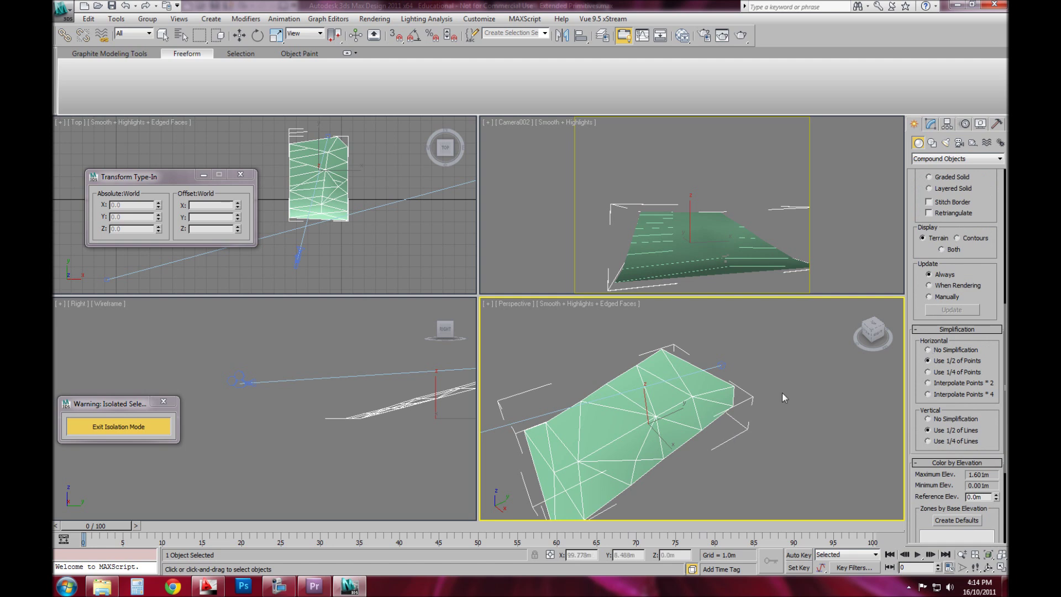
pyautogui.scroll(-2, 795, 360)
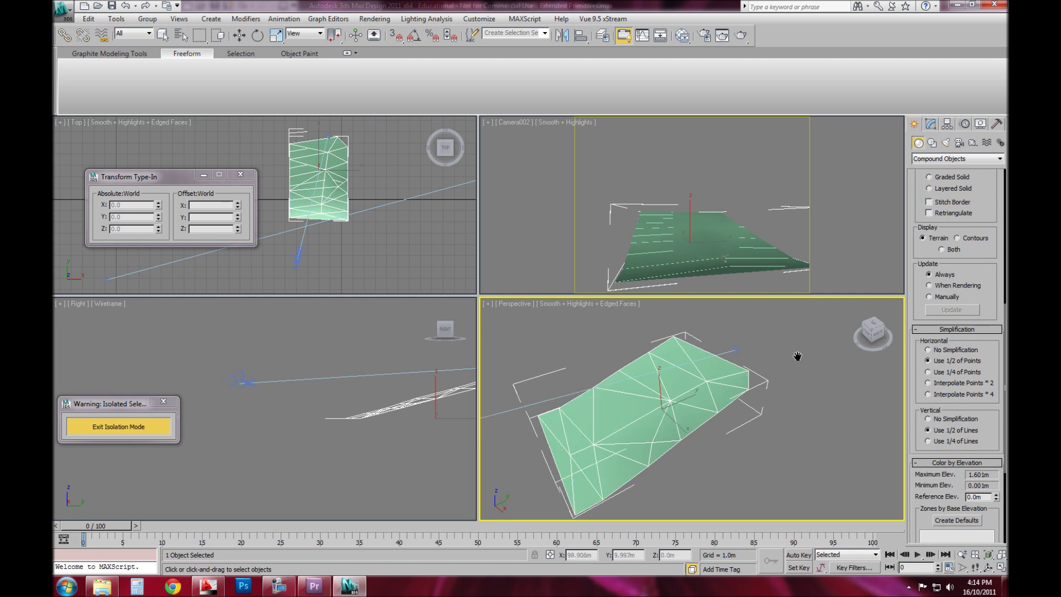
pyautogui.click(928, 350)
pyautogui.click(946, 420)
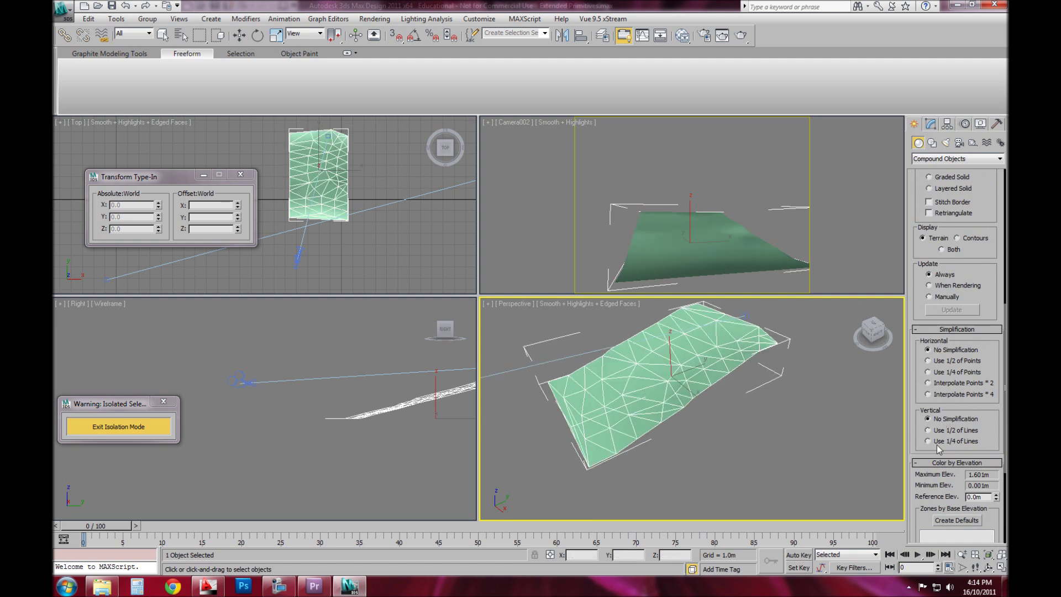
# Step: Change the terrain's form to Layered Solid
pyautogui.keyDown('alt'); pyautogui.moveTo(702, 383); pyautogui.dragTo(710, 405, button='middle'); pyautogui.keyUp('alt')
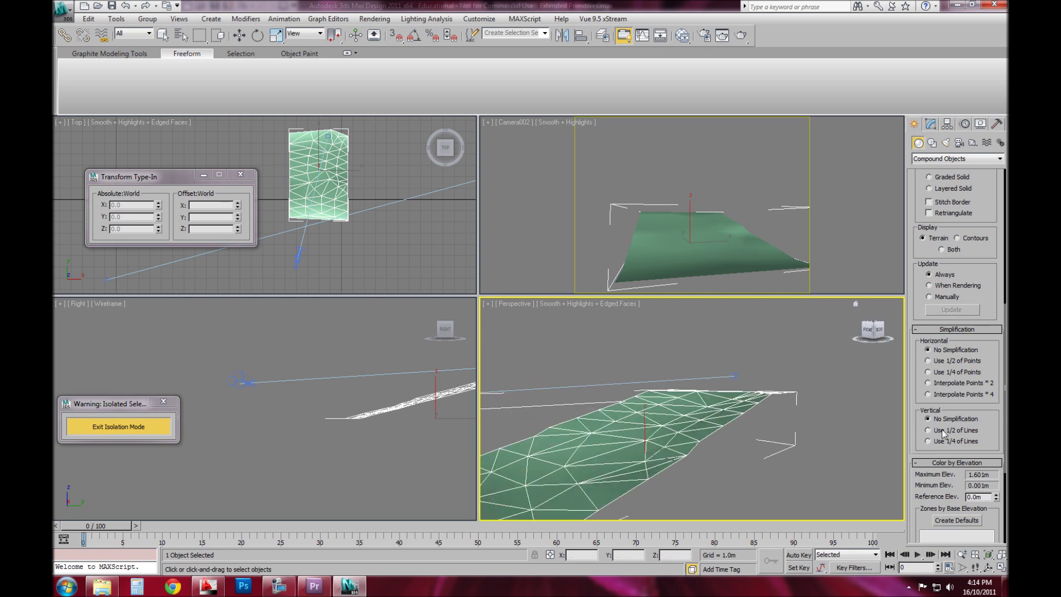
pyautogui.scroll(2, 935, 221)
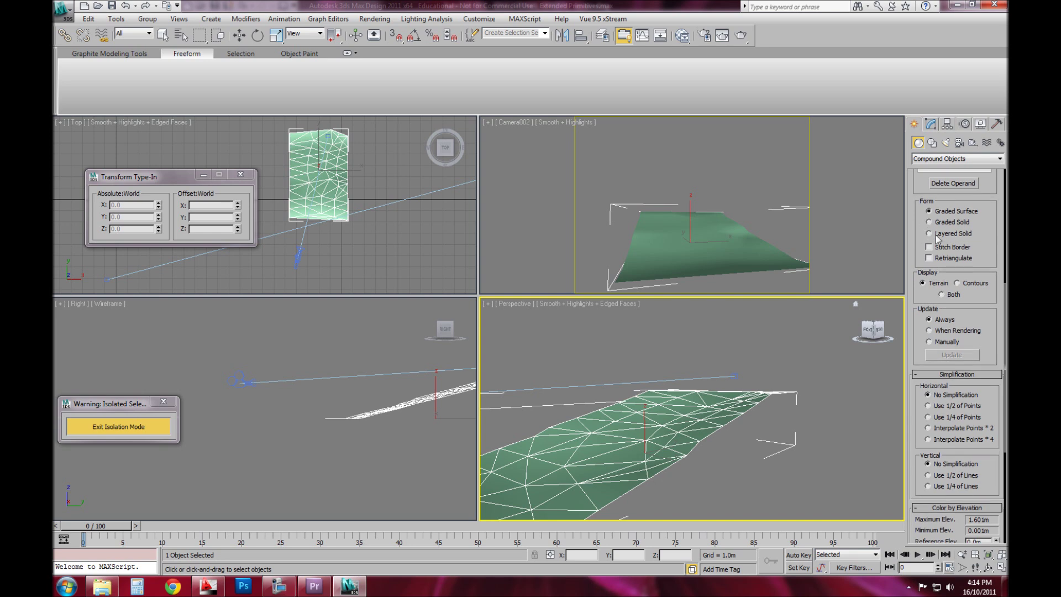
pyautogui.click(930, 234)
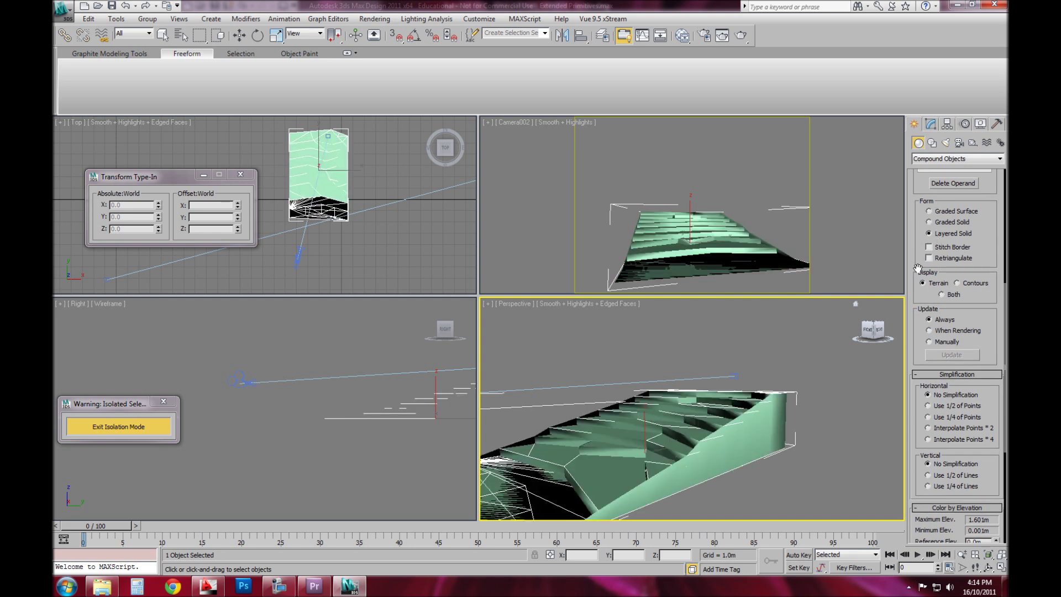
pyautogui.scroll(-1, 916, 437)
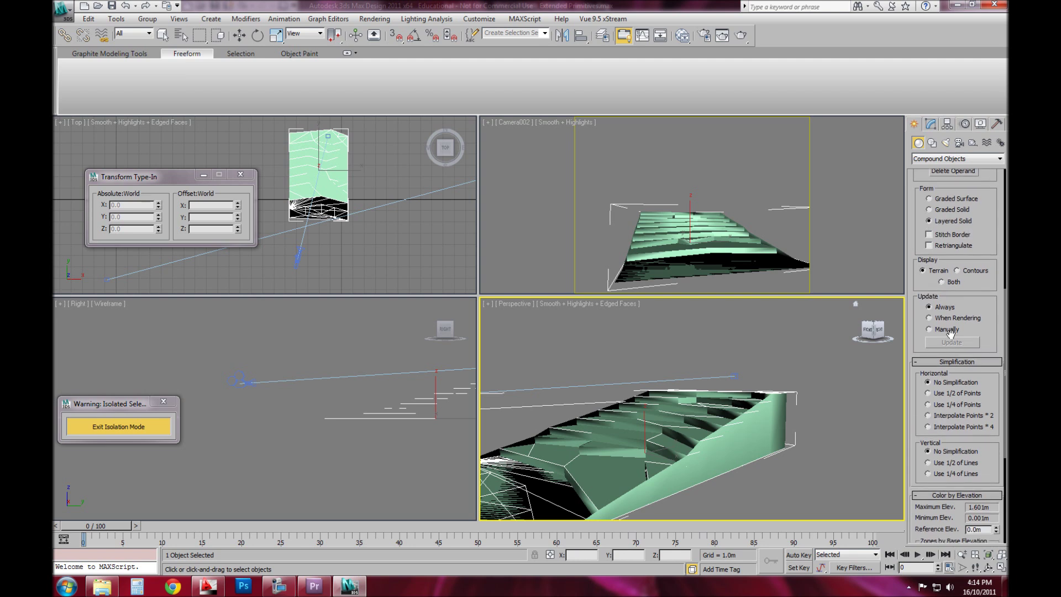
# Step: Try the Contours and Both display options for the terrain and return the display to Terrain
pyautogui.click(974, 272)
pyautogui.click(941, 280)
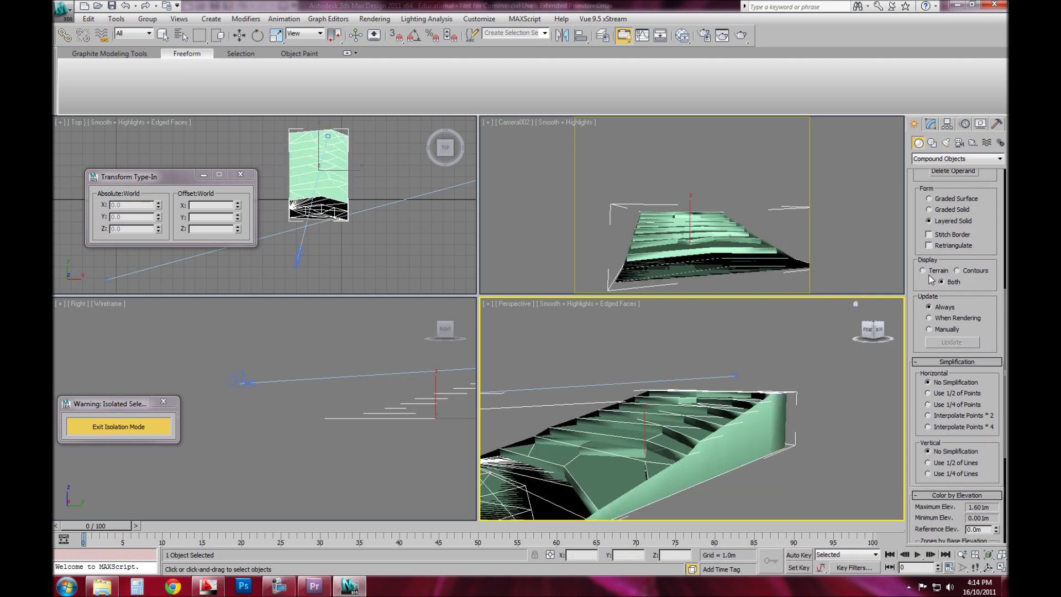
pyautogui.click(934, 270)
pyautogui.scroll(-3, 924, 439)
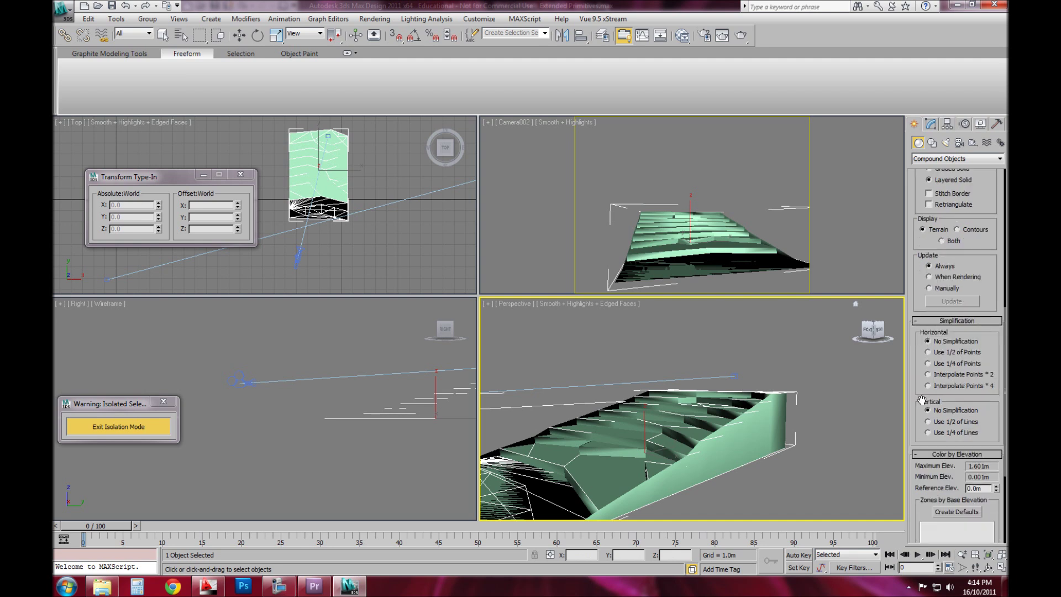
# Step: Finish the terrain's creation, reopen its parameters and set the horizontal simplification to Interpolate Points * 4
pyautogui.scroll(10, 970, 276)
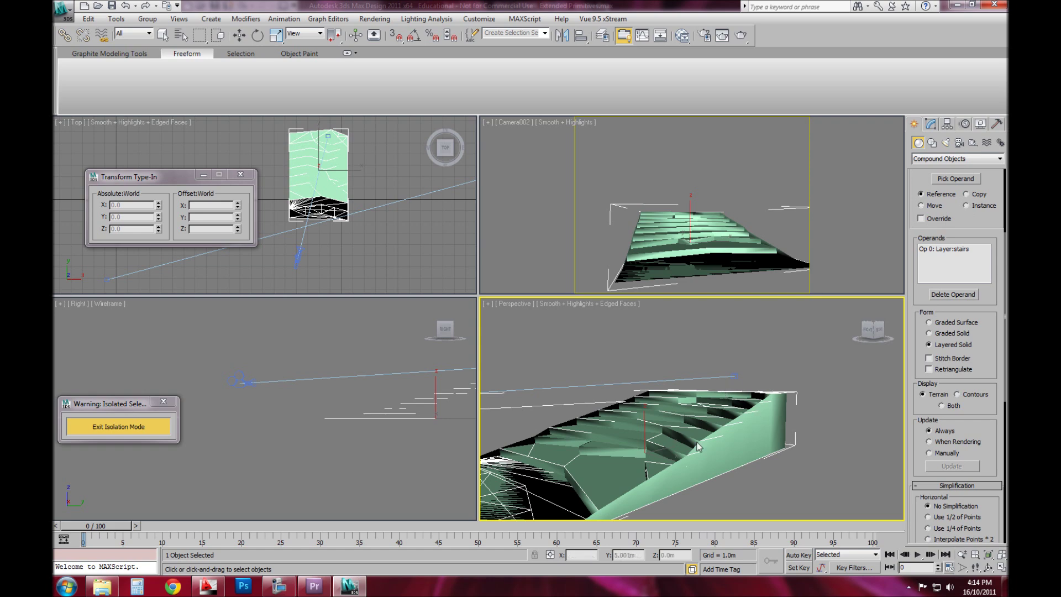
pyautogui.keyDown('alt'); pyautogui.moveTo(625, 387); pyautogui.dragTo(647, 406, button='middle'); pyautogui.keyUp('alt')
pyautogui.scroll(-2, 643, 410)
pyautogui.press('w')
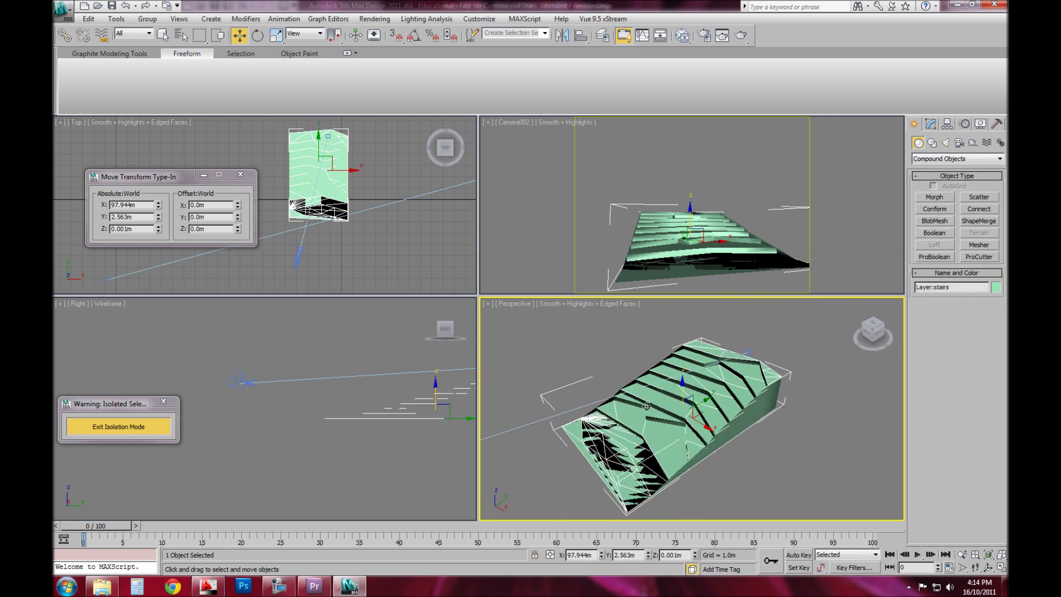
pyautogui.click(693, 411)
pyautogui.click(931, 124)
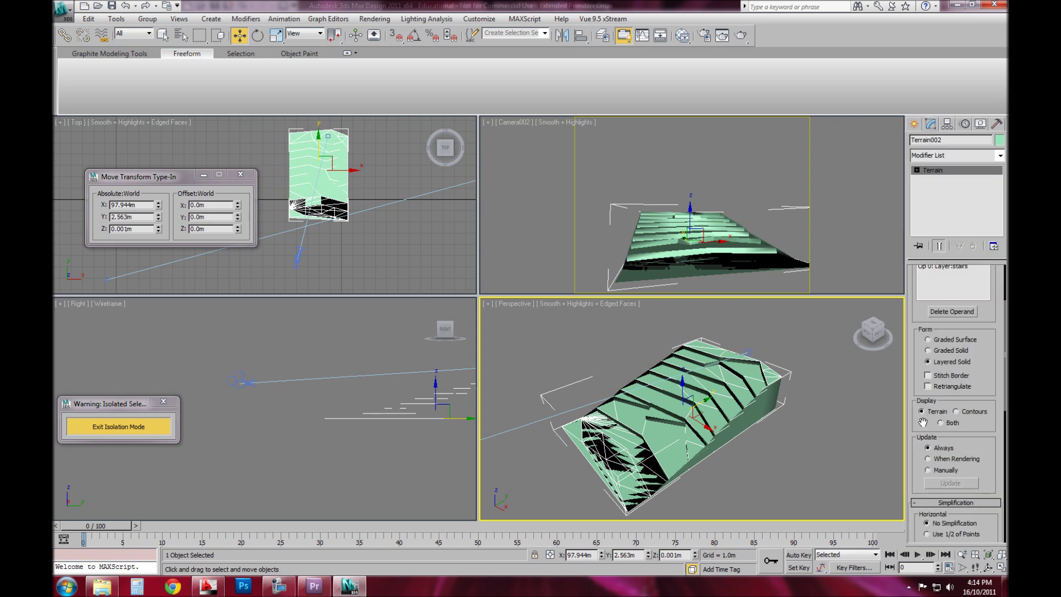
pyautogui.scroll(-5, 923, 423)
pyautogui.click(947, 422)
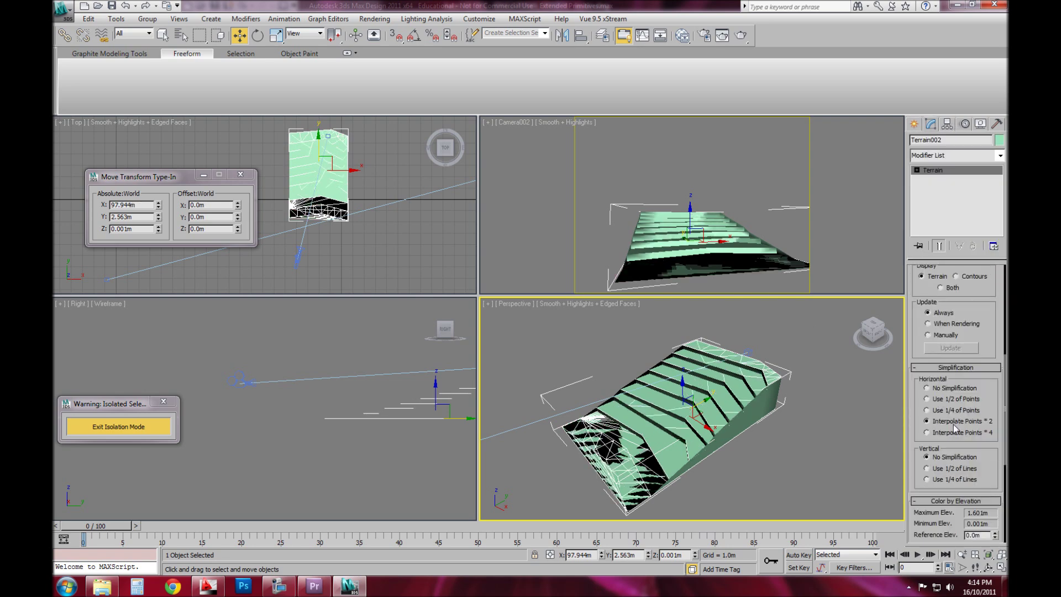
pyautogui.click(948, 433)
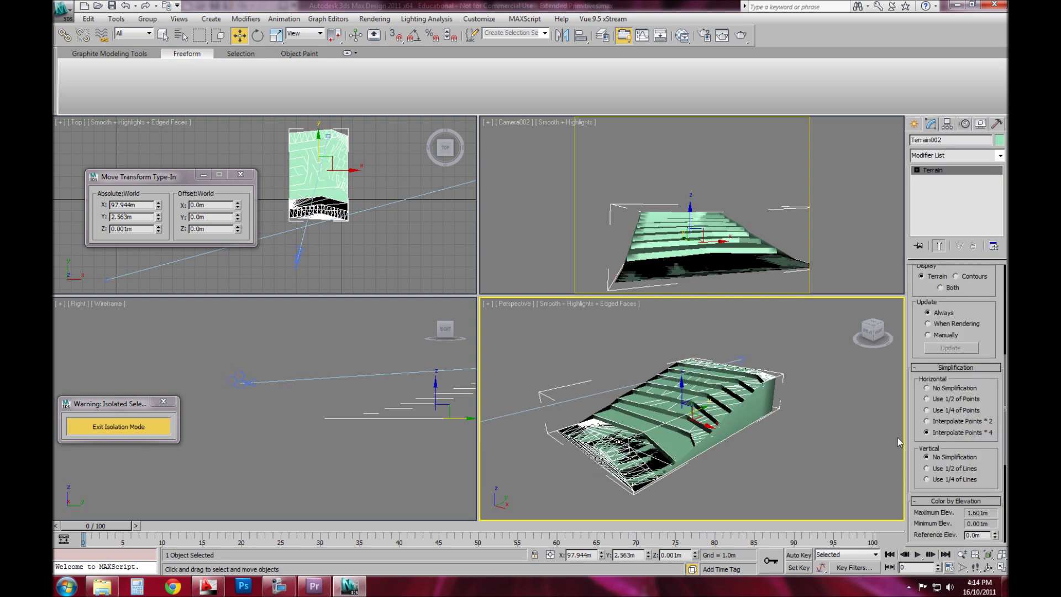
# Step: Deselect the terrain, examine its low front end and render the Camera002 view to check the steps
pyautogui.click(807, 465)
pyautogui.scroll(3, 763, 487)
pyautogui.keyDown('alt'); pyautogui.moveTo(796, 470); pyautogui.dragTo(696, 465, button='middle'); pyautogui.keyUp('alt')
pyautogui.scroll(-2, 746, 491)
pyautogui.click(641, 465)
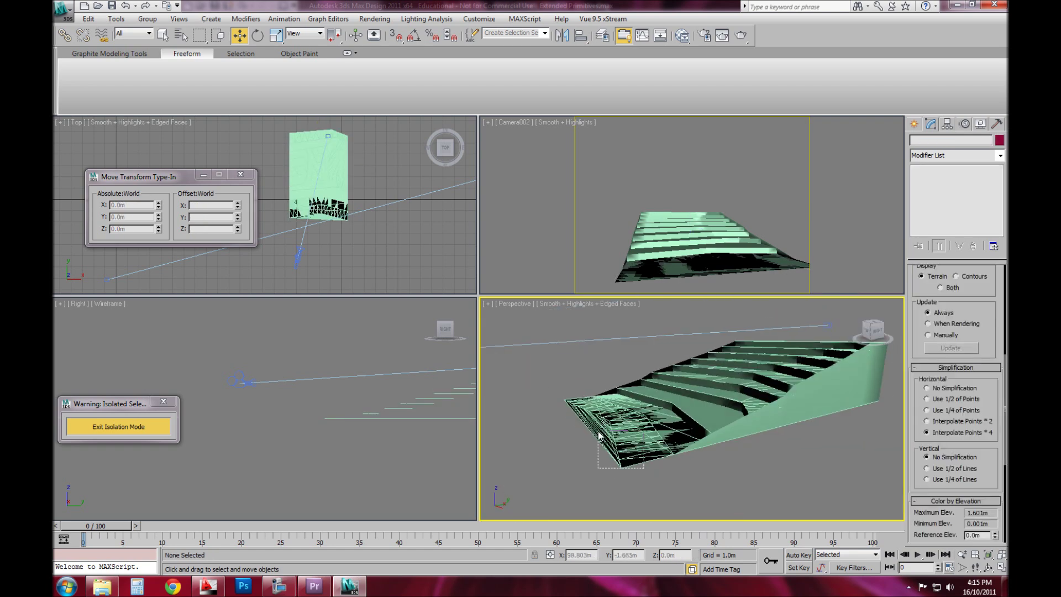
pyautogui.click(750, 166)
pyautogui.click(740, 37)
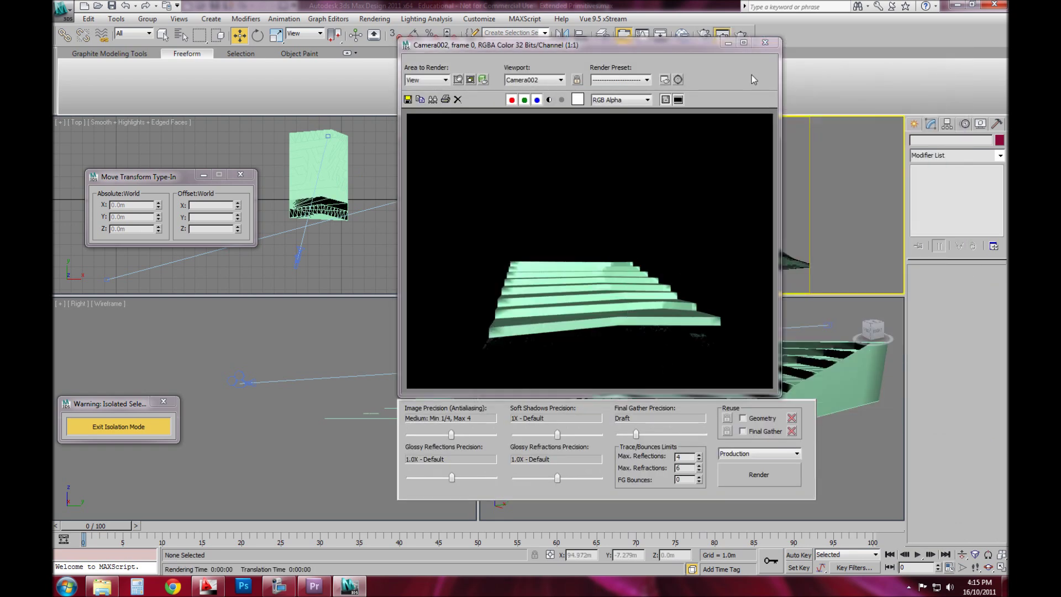
pyautogui.click(764, 43)
# Step: Reselect the terrain, add an Edit Poly modifier to it and switch to polygon level
pyautogui.click(736, 252)
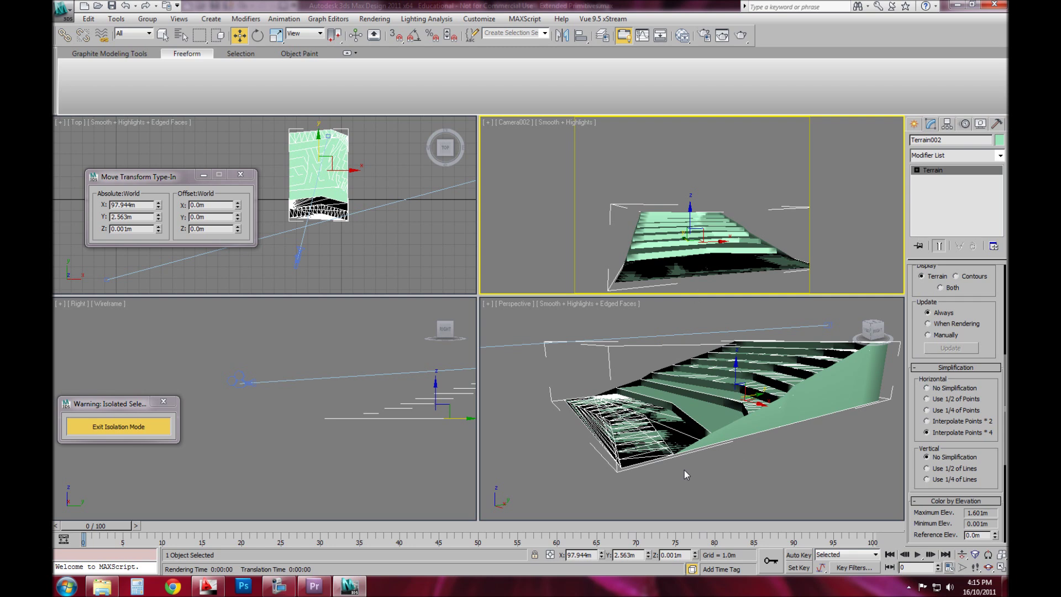
pyautogui.click(774, 463)
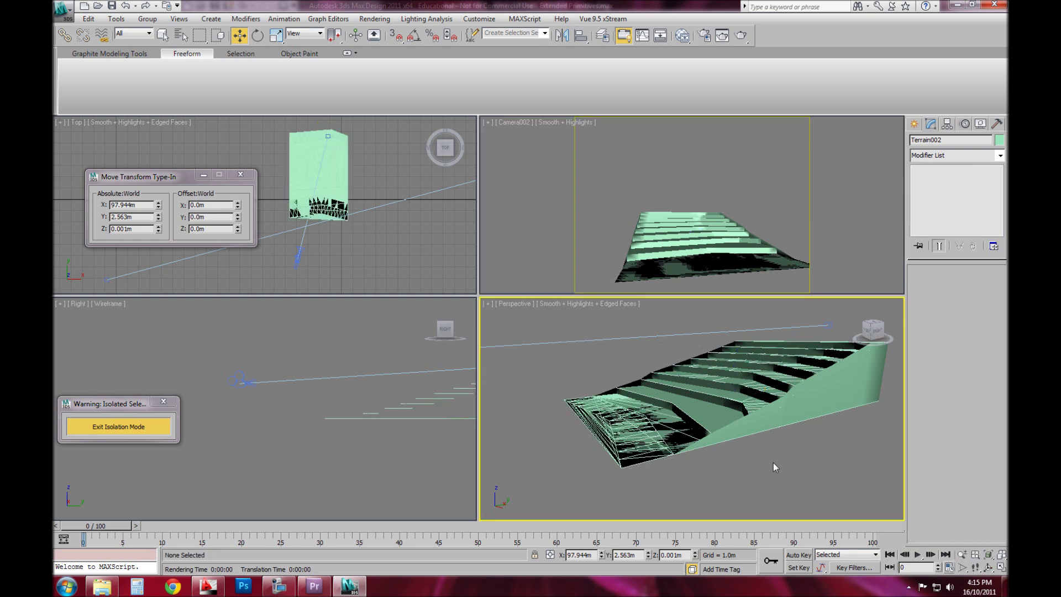
pyautogui.click(675, 426)
pyautogui.rightClick(673, 424)
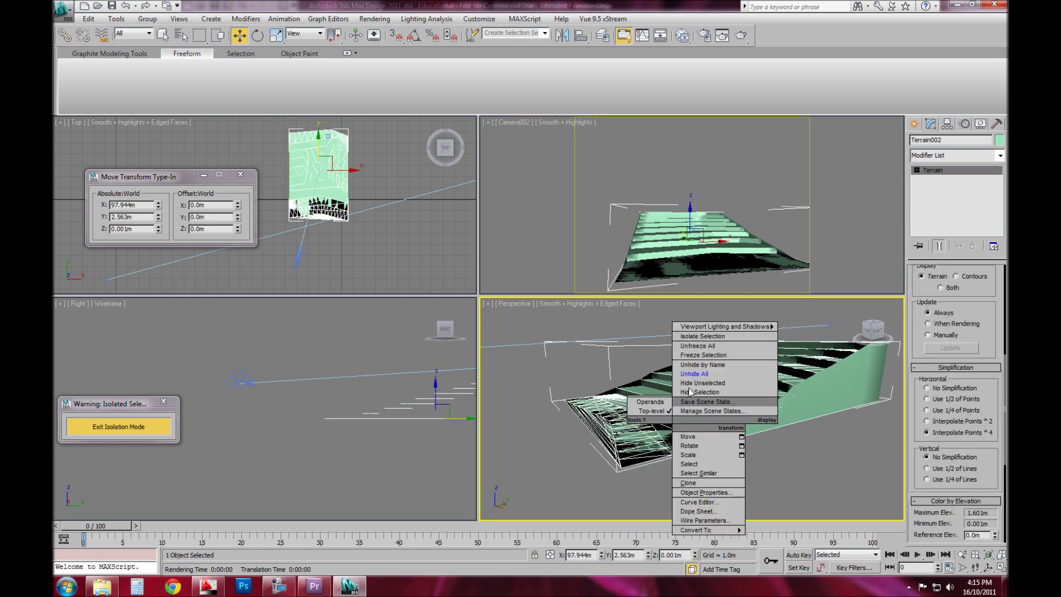
pyautogui.click(1000, 156)
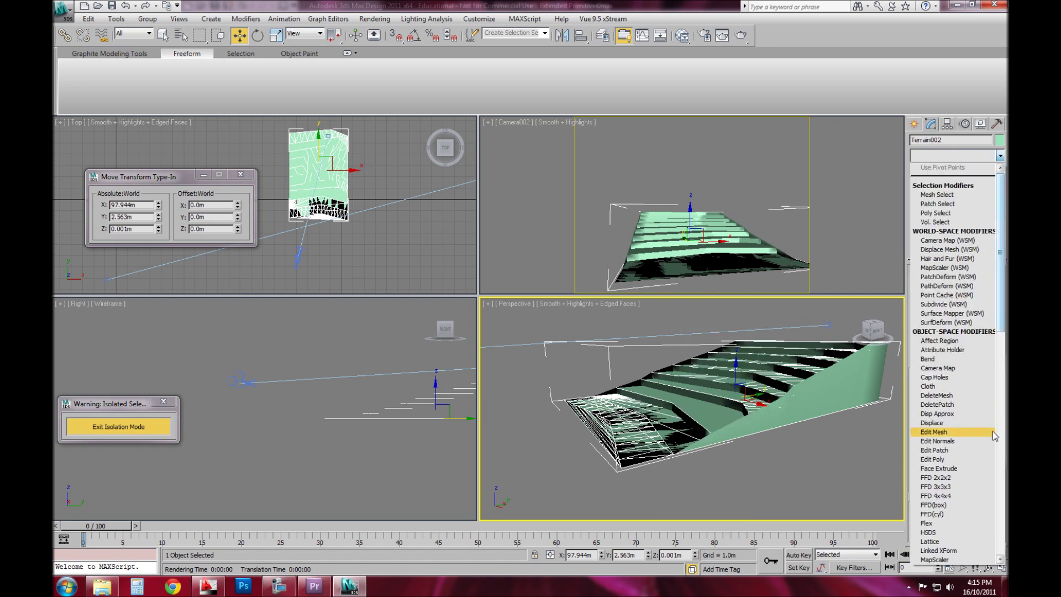
pyautogui.click(973, 459)
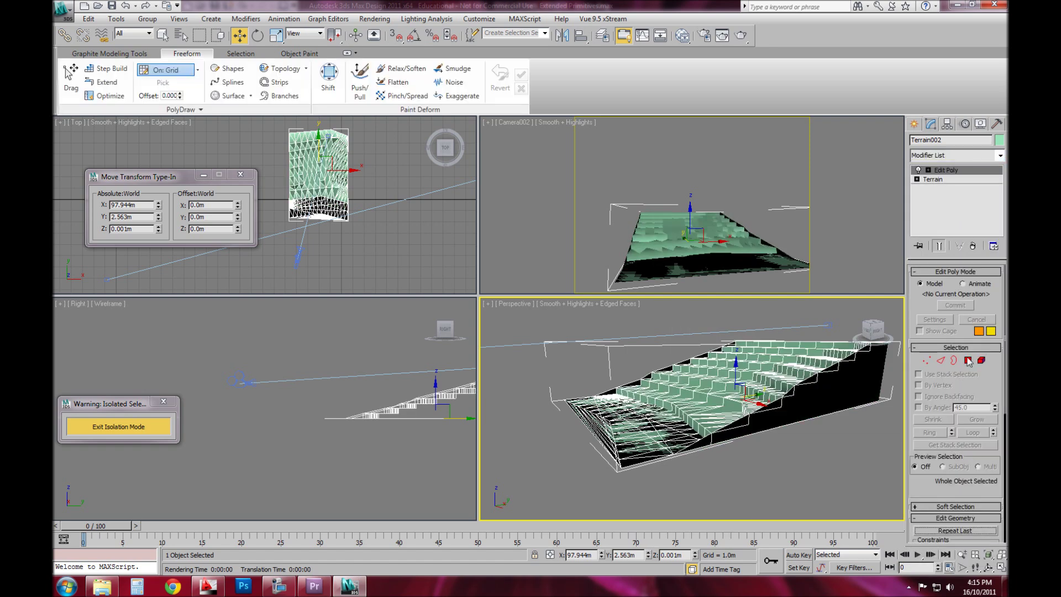
pyautogui.click(968, 360)
# Step: Try to select the distorted polygons at the terrain's low front end in the perspective view
pyautogui.moveTo(693, 491); pyautogui.dragTo(572, 426)
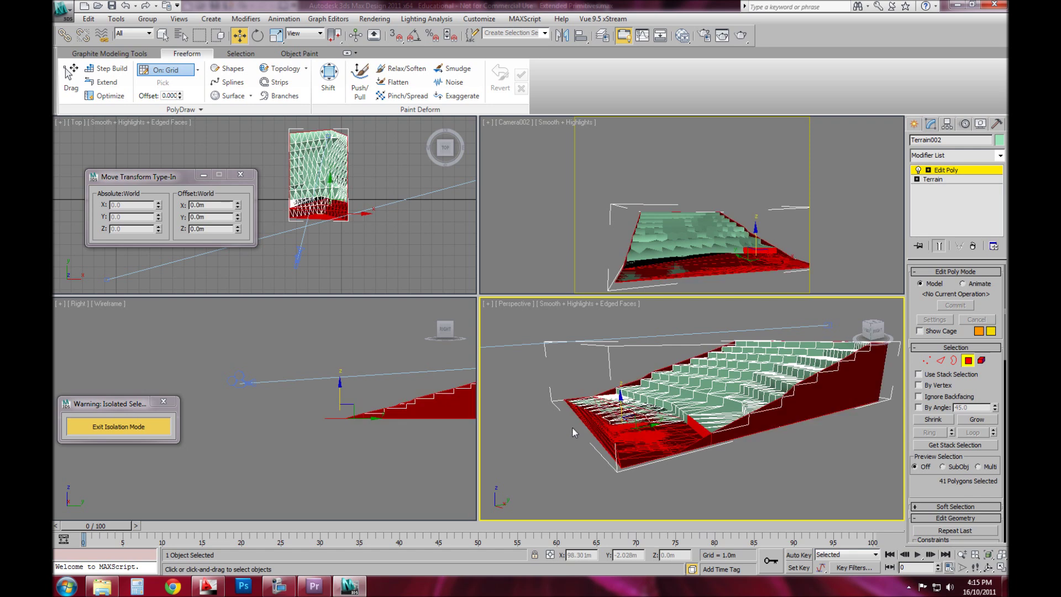
pyautogui.moveTo(650, 479); pyautogui.dragTo(569, 413)
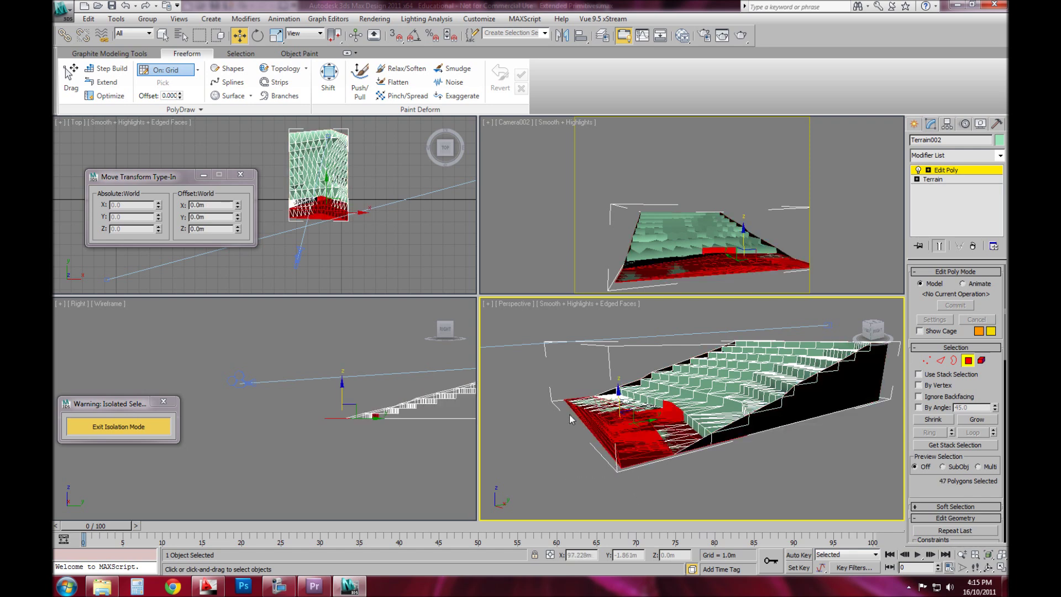
pyautogui.click(569, 413)
# Step: Clear the polygon selection and try to select the terrain's low front end in the top view with a crossing region
pyautogui.click(350, 240)
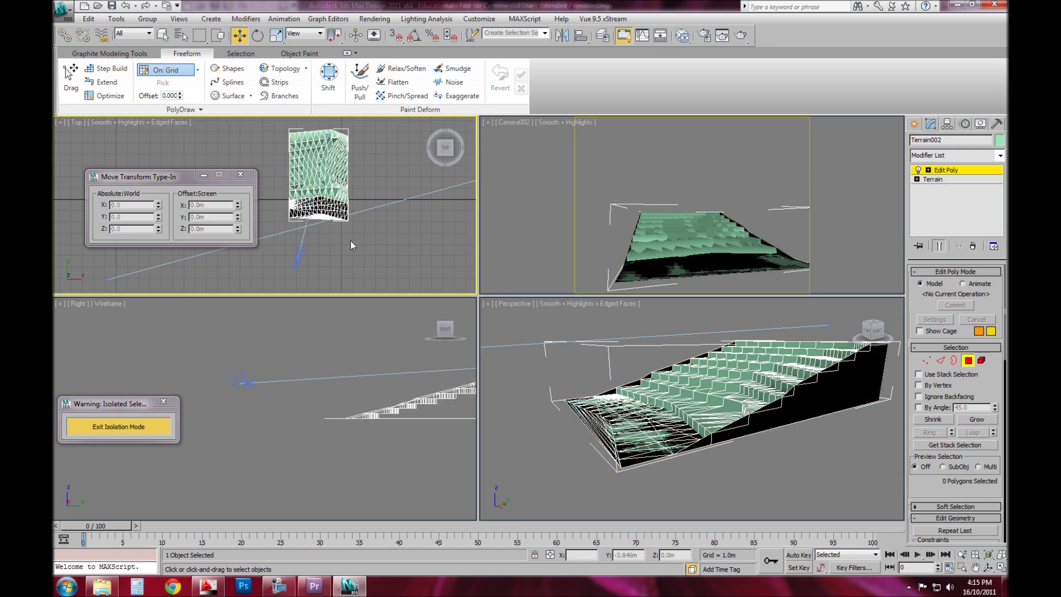
pyautogui.scroll(5, 376, 238)
pyautogui.moveTo(458, 229); pyautogui.dragTo(377, 210, button='middle')
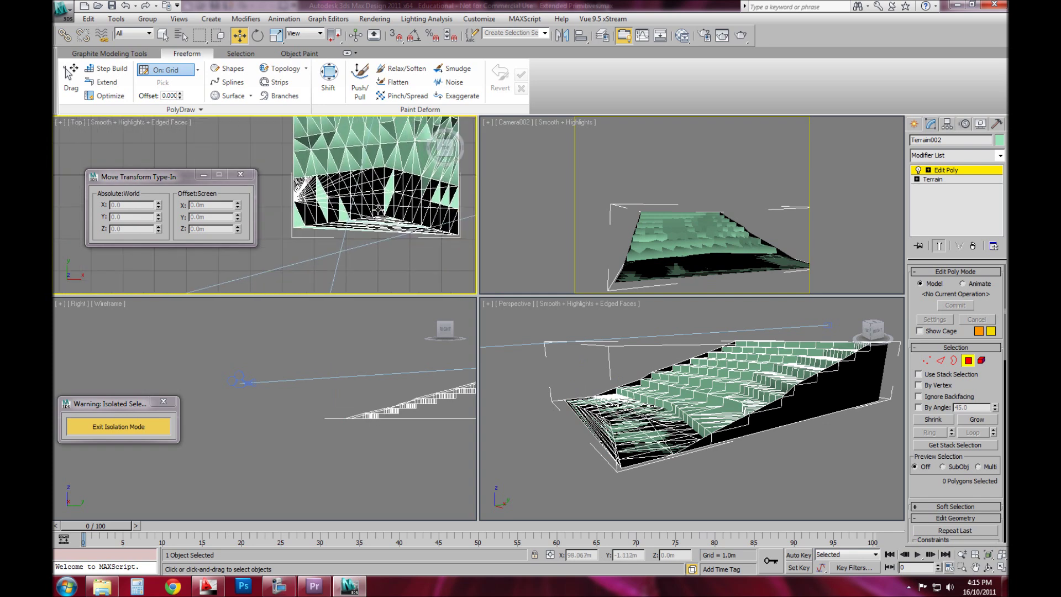
pyautogui.moveTo(270, 193); pyautogui.dragTo(461, 256)
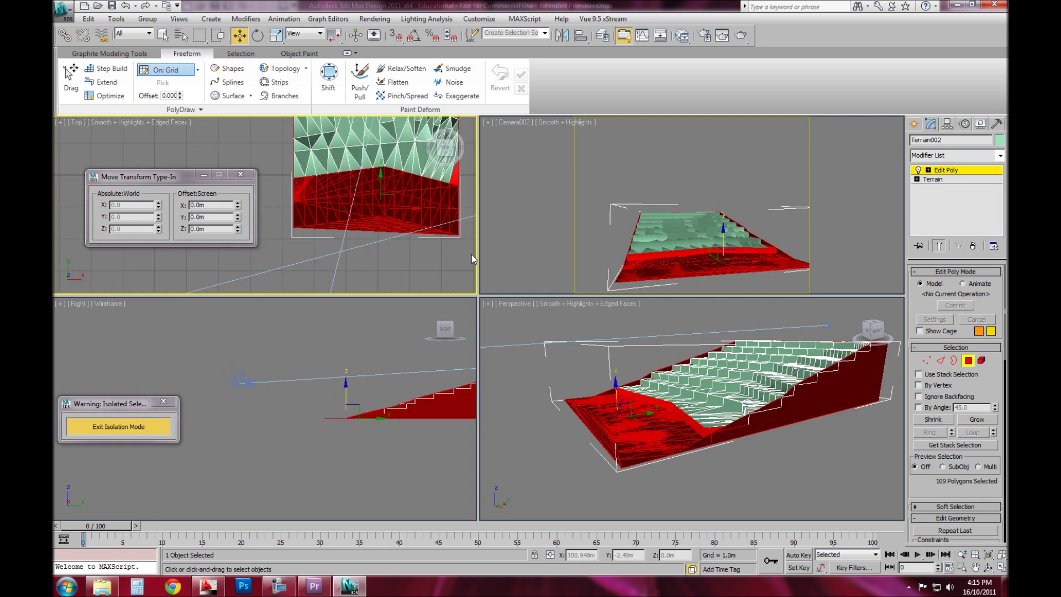
pyautogui.keyDown('ctrl'); pyautogui.moveTo(468, 177); pyautogui.dragTo(445, 164); pyautogui.keyUp('ctrl')
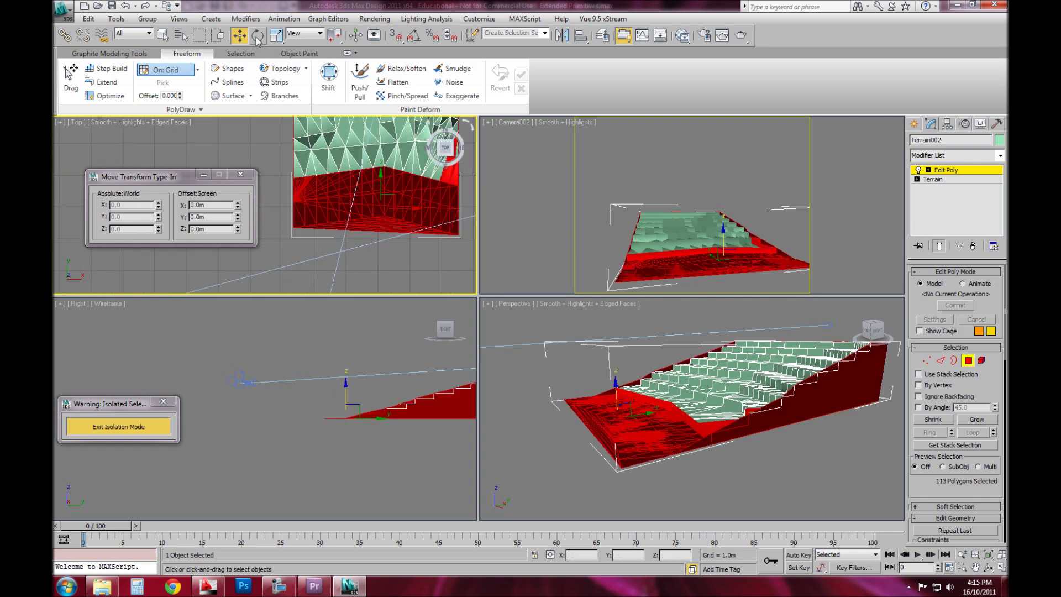
# Step: Switch to window selection, then select and delete the polygons fully enclosed at the terrain's low front end in the top view
pyautogui.click(218, 36)
pyautogui.click(283, 167)
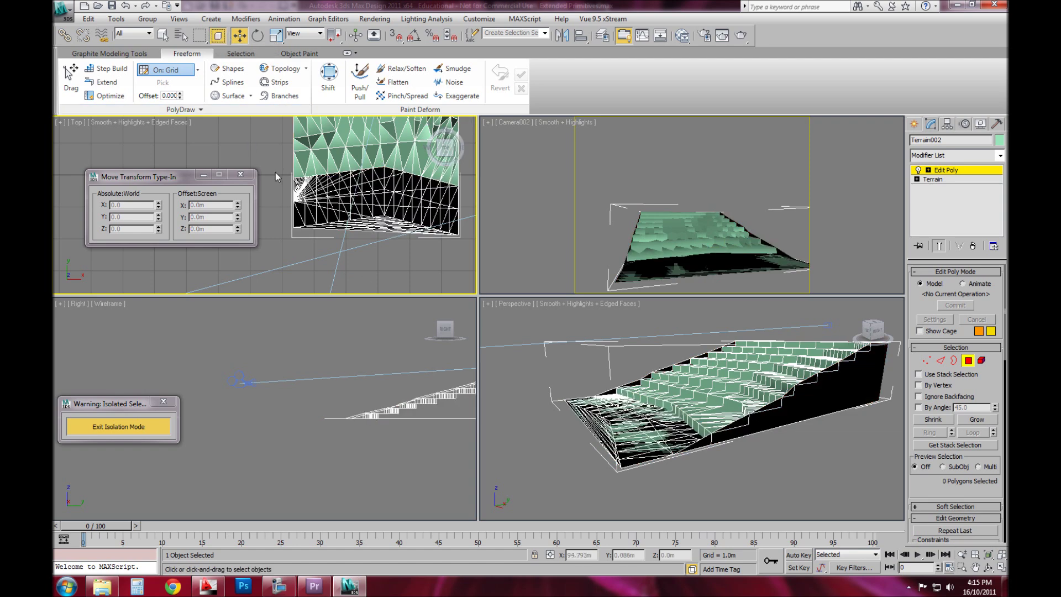
pyautogui.moveTo(273, 178); pyautogui.dragTo(476, 243)
pyautogui.press('Delete')
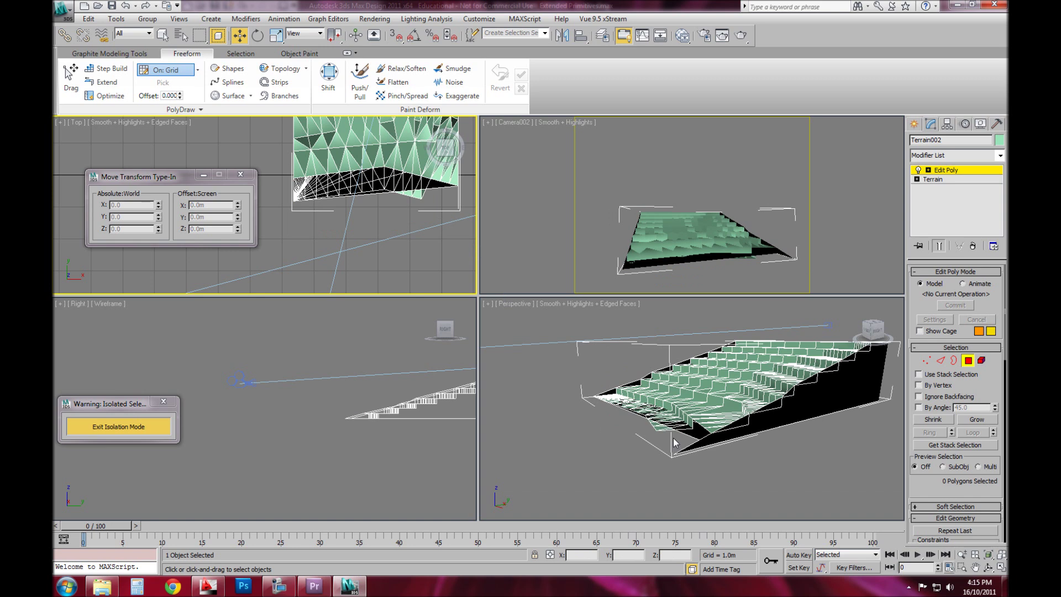
# Step: Delete the terrain's side wall polygons in the perspective view and try to select the remaining base polygons
pyautogui.click(674, 442)
pyautogui.hotkey('ctrl', 'z')
pyautogui.press('Delete')
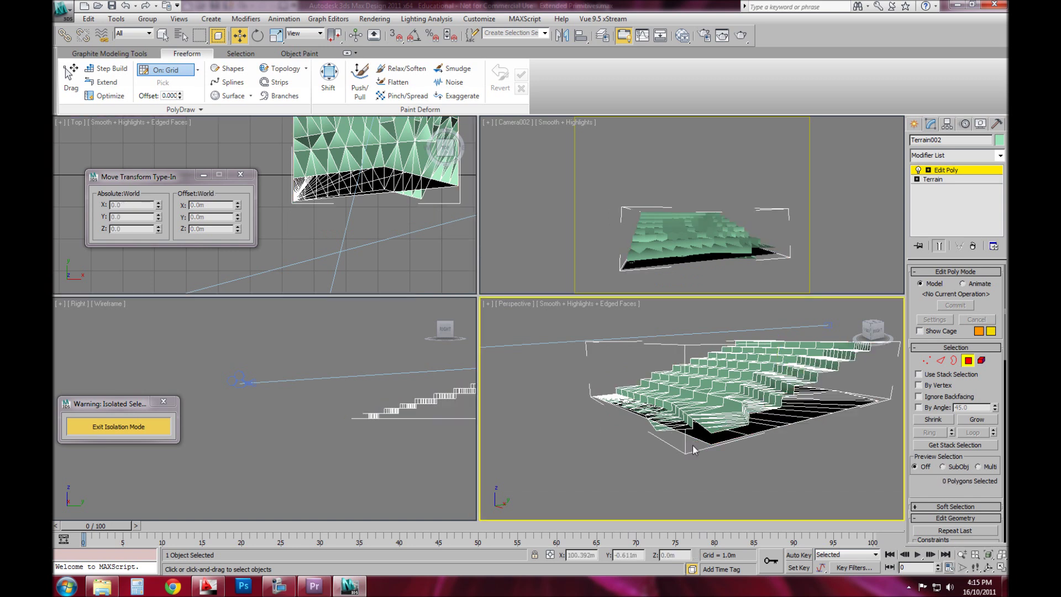
pyautogui.click(691, 270)
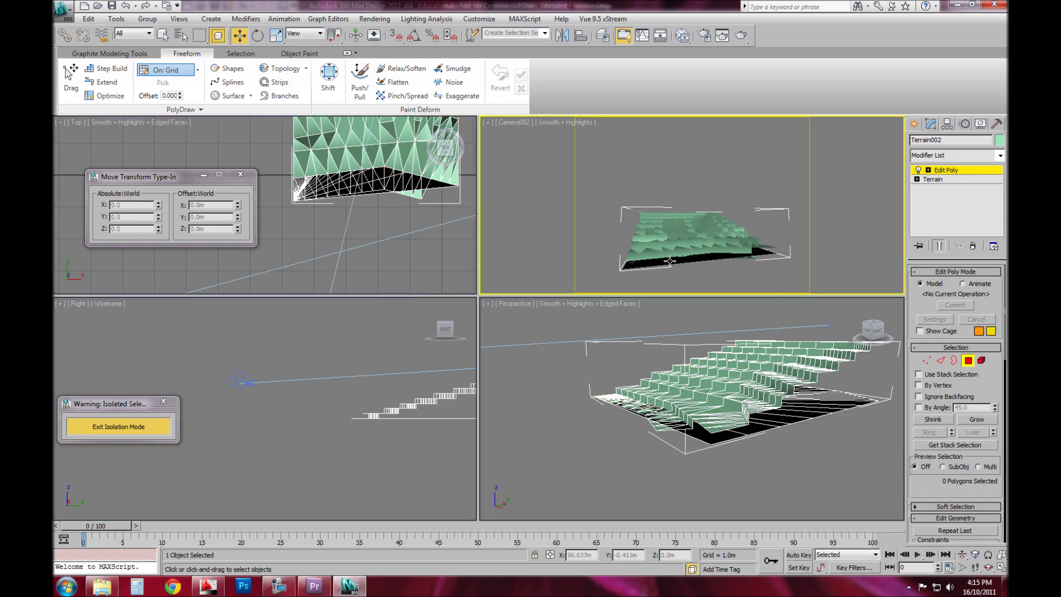
pyautogui.moveTo(796, 436); pyautogui.dragTo(828, 411)
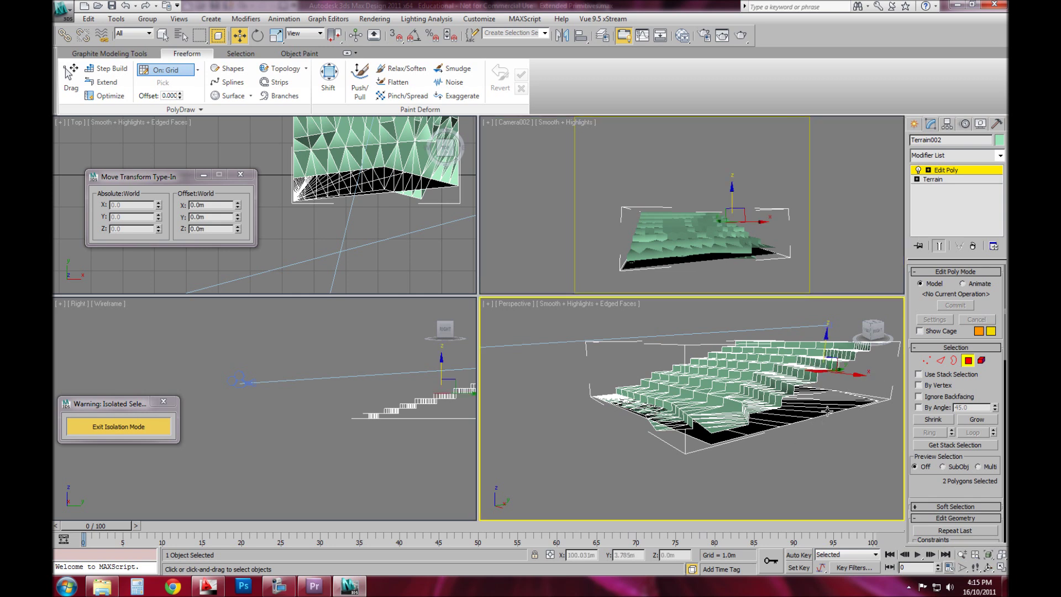
# Step: Leave polygon level, delete the Edit Poly modifier from the terrain and reselect the terrain to show its parameters
pyautogui.click(968, 360)
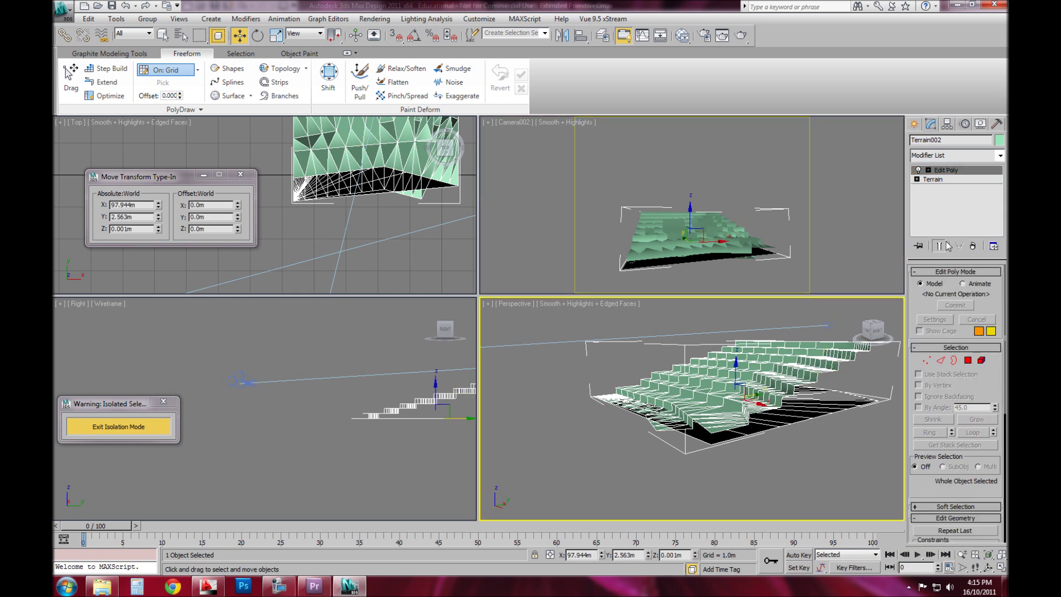
pyautogui.rightClick(970, 170)
pyautogui.click(917, 186)
pyautogui.click(763, 280)
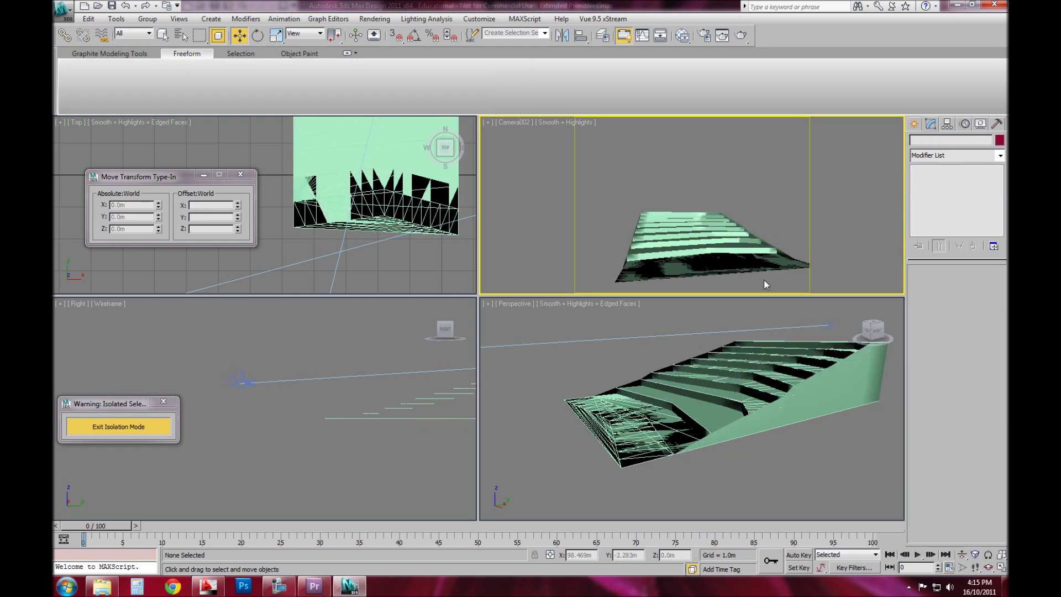
pyautogui.click(805, 398)
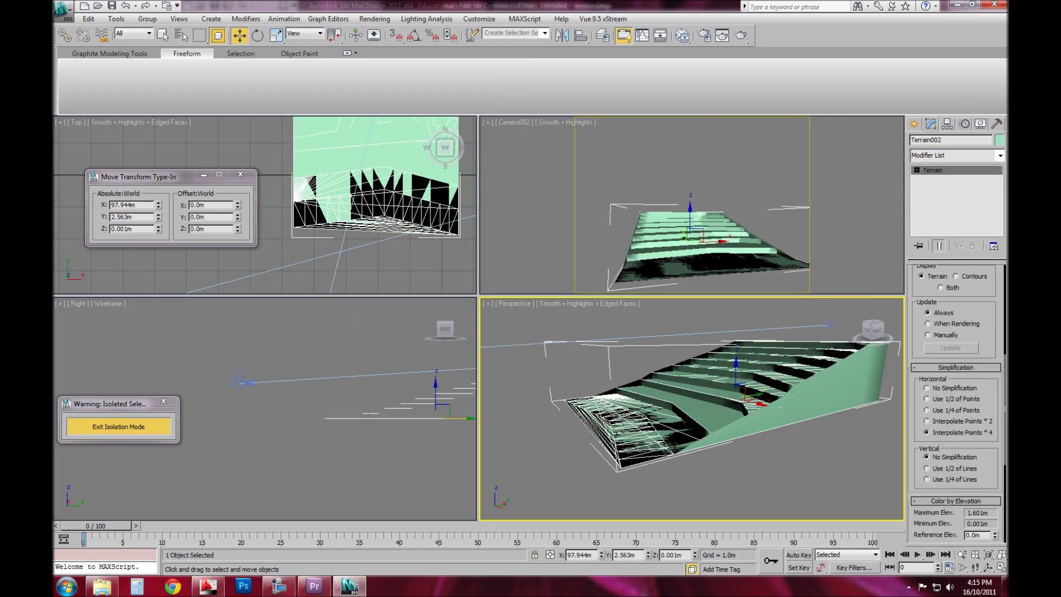
pyautogui.click(279, 586)
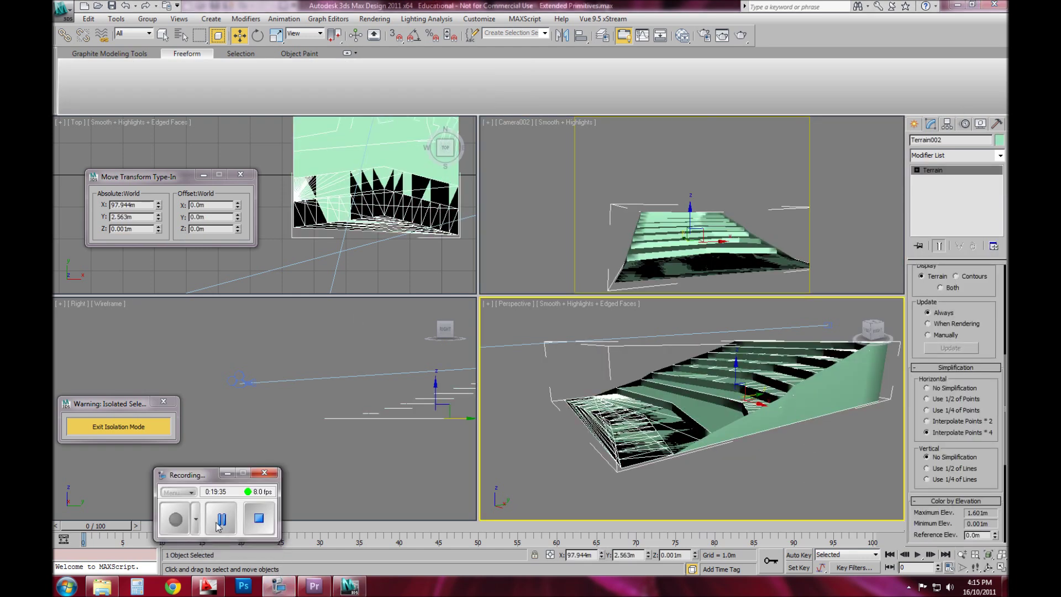